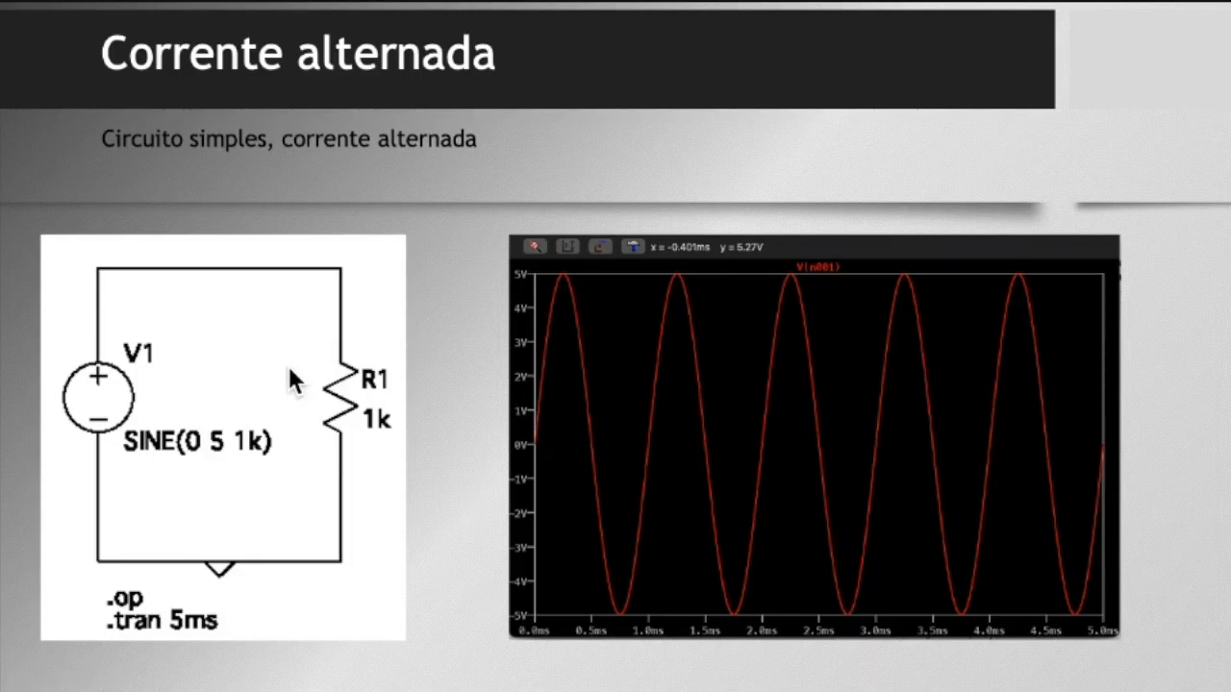
Switch to the LTspice schematic Draft32.asc
key("super+Tab")
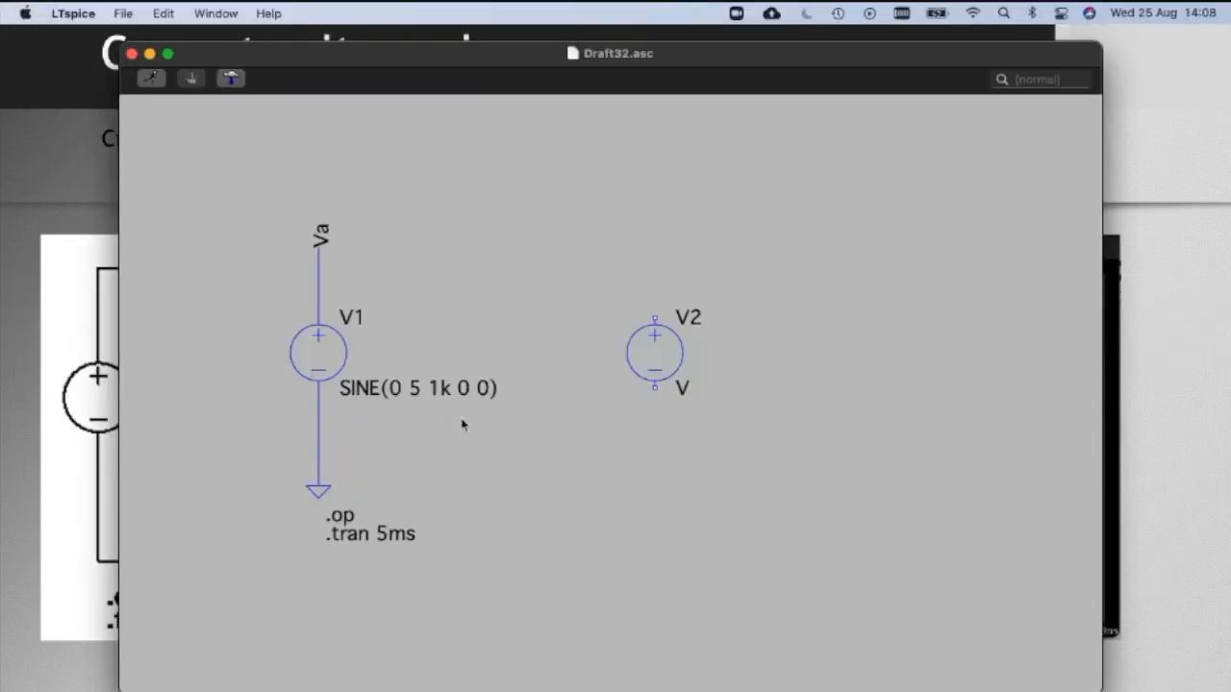
key("F2")
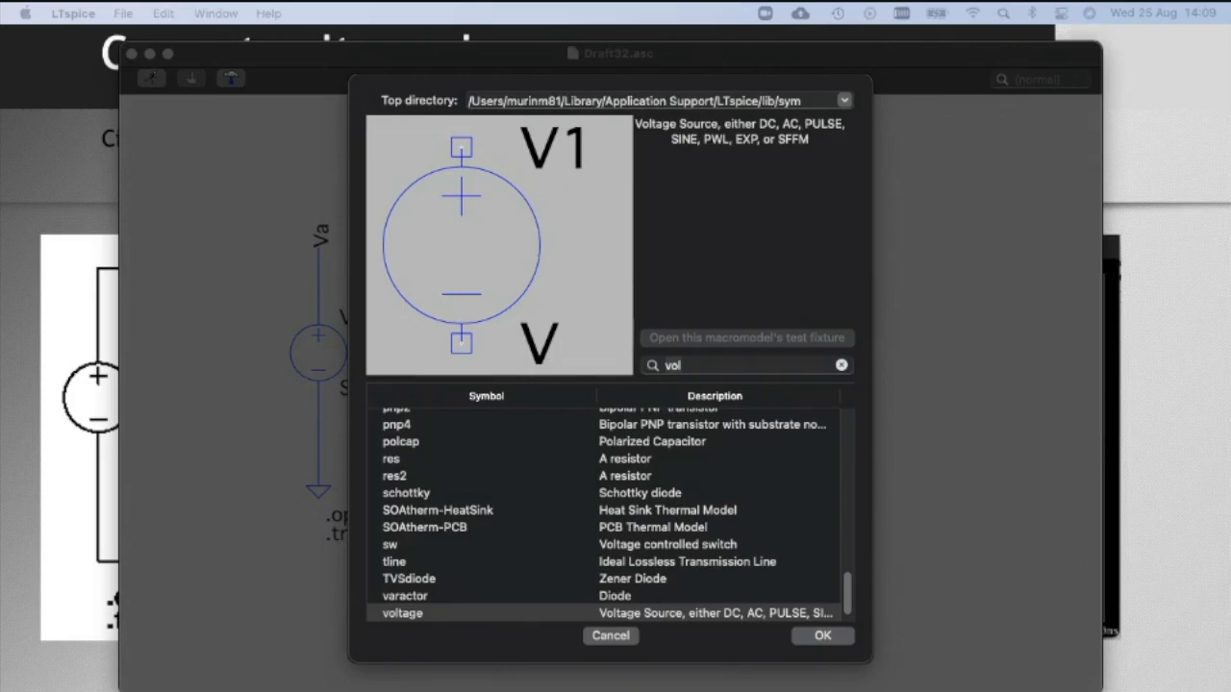
left_click(810, 633)
left_click(810, 634)
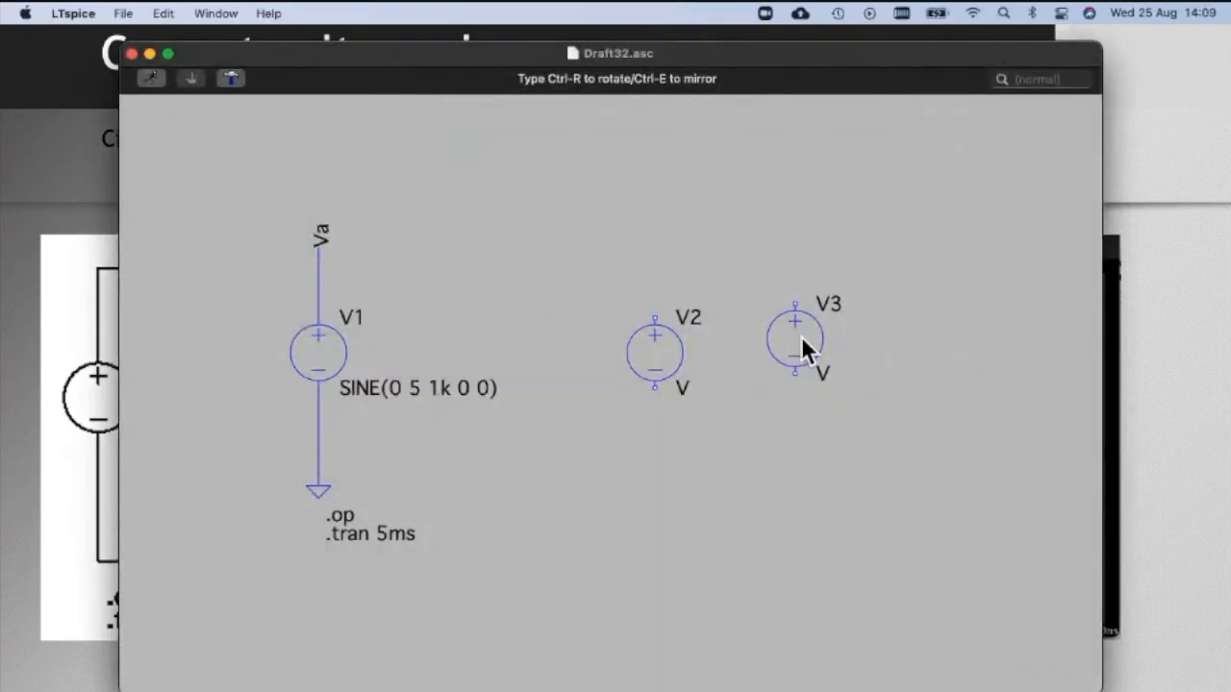
key("Escape")
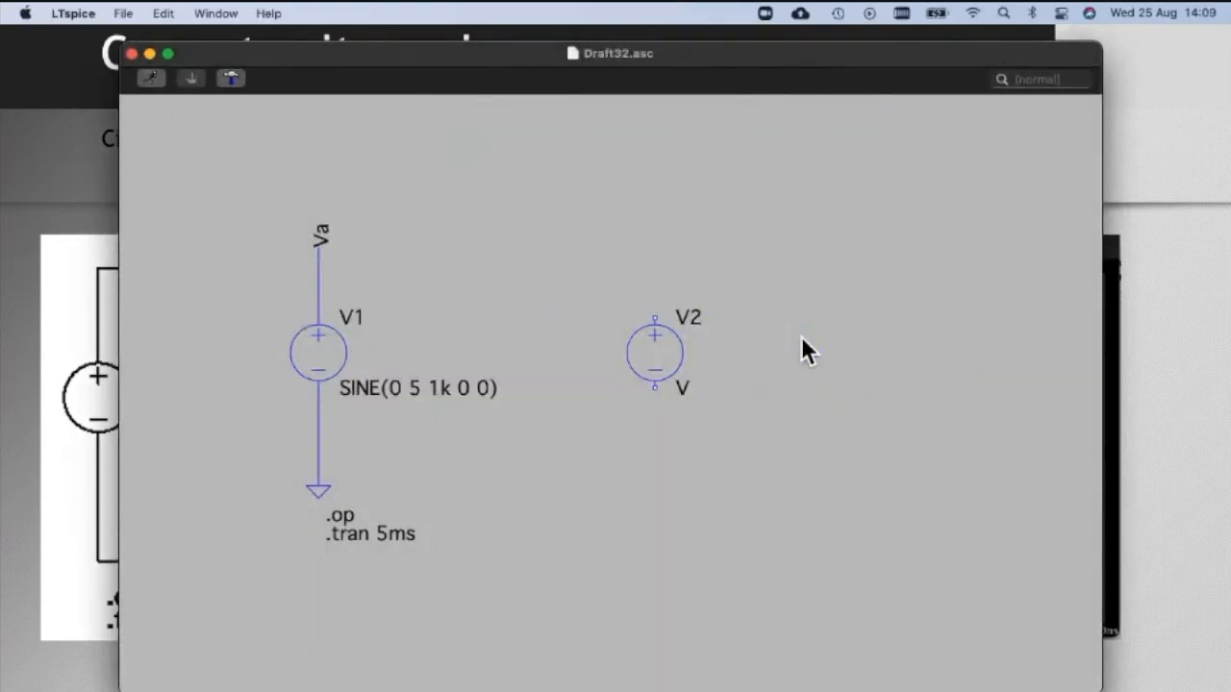
Open the voltage source V2 for editing
right_click(680, 355)
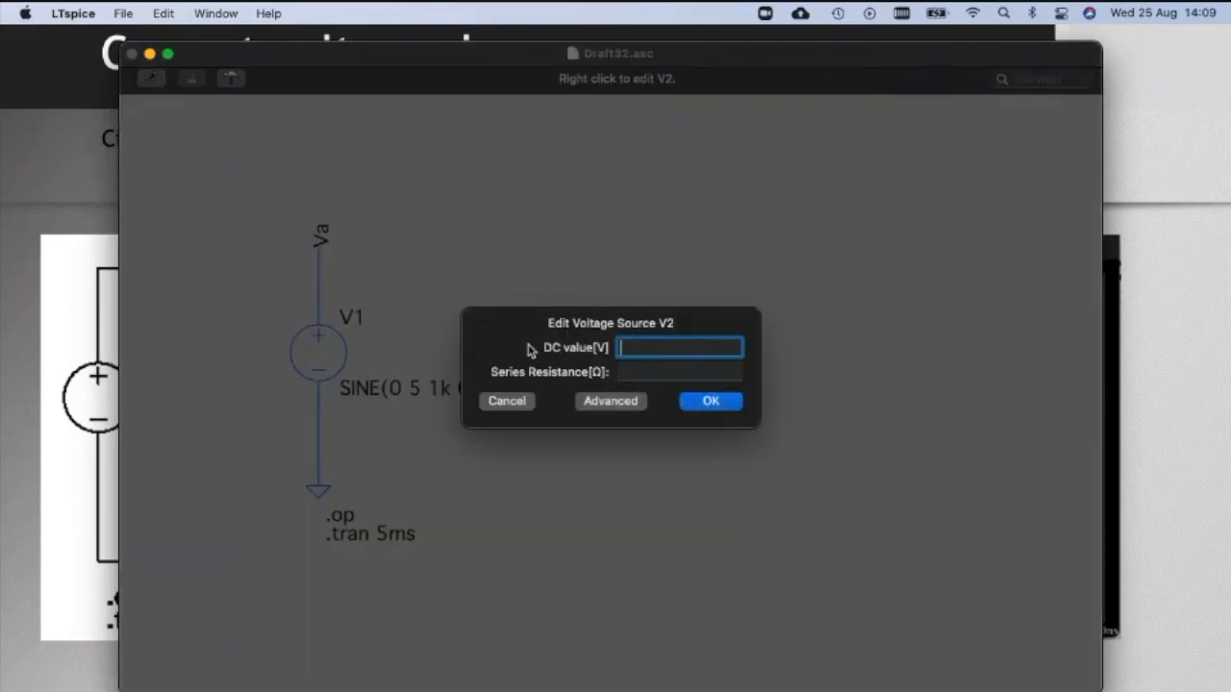
left_click(636, 370)
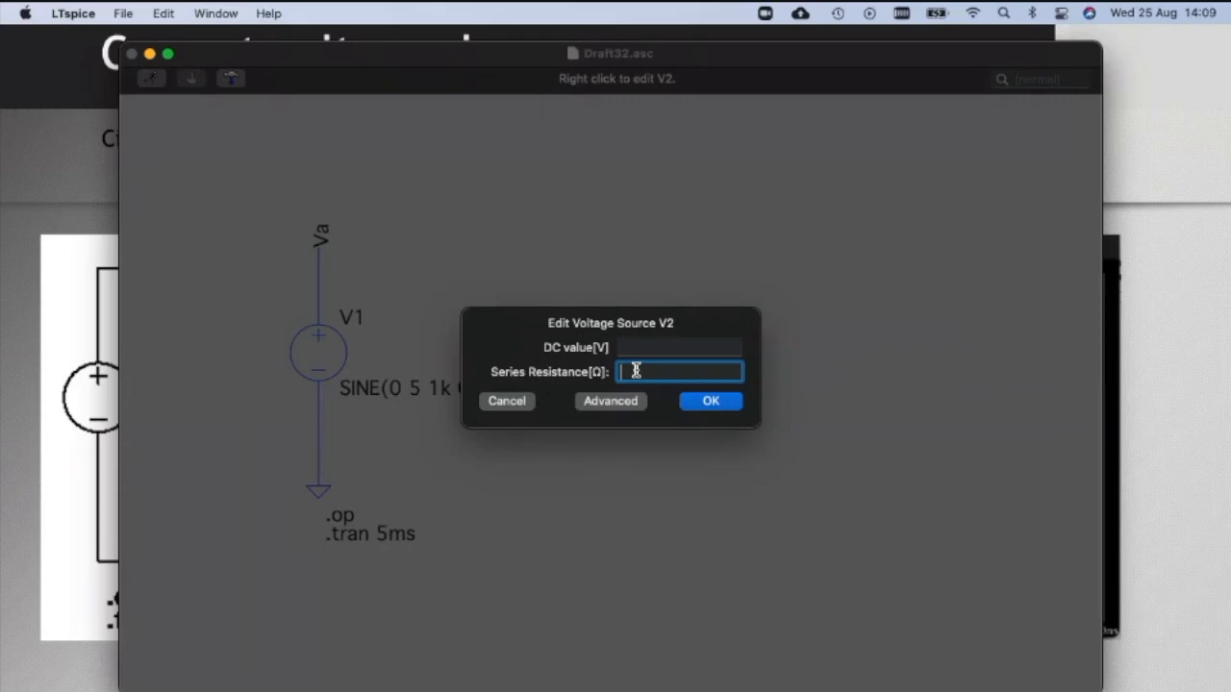
type("20")
key("BackSpace")
key("BackSpace")
Set the time domain function of V2 to SINE in its advanced settings
left_click(615, 402)
left_click(741, 132)
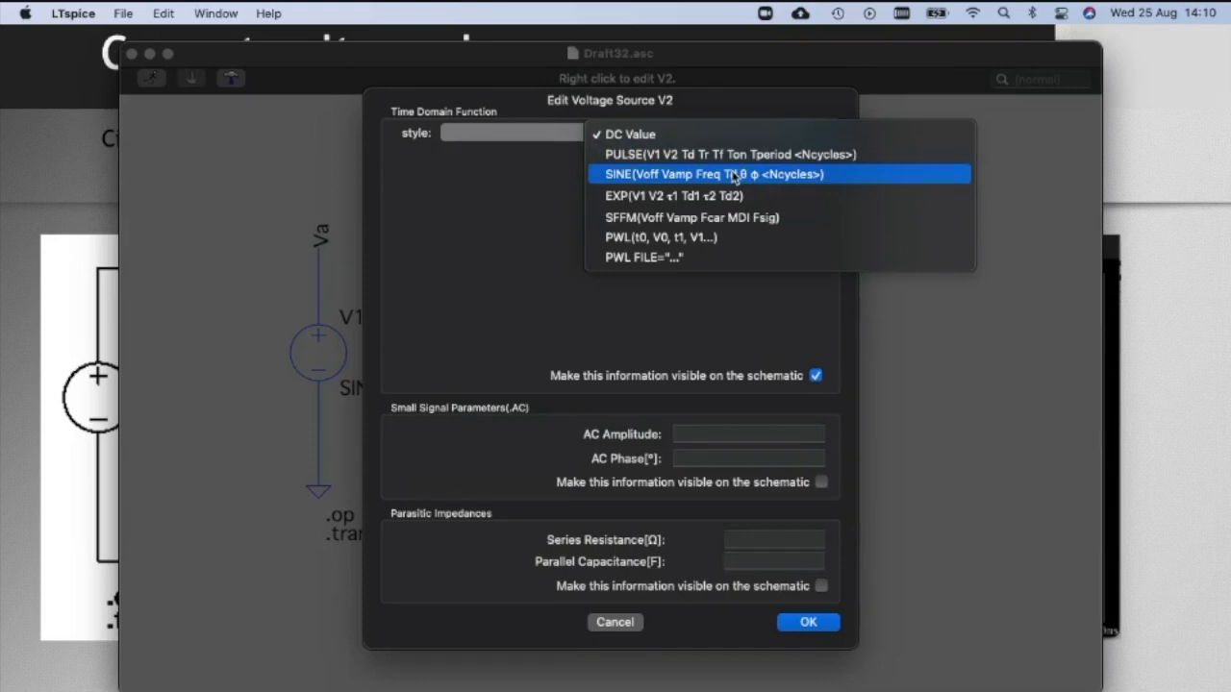
left_click(654, 175)
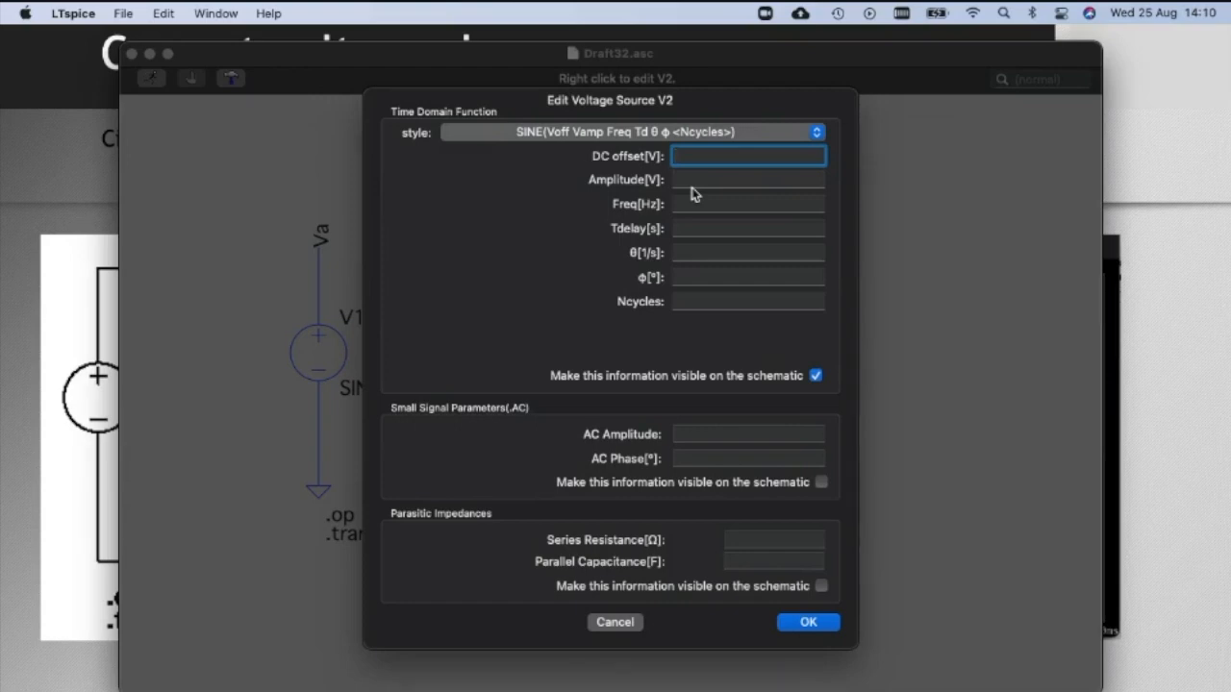
Give V2's sine function an amplitude of 5 V and a frequency of 1k Hz, and accept the source settings
left_click(739, 177)
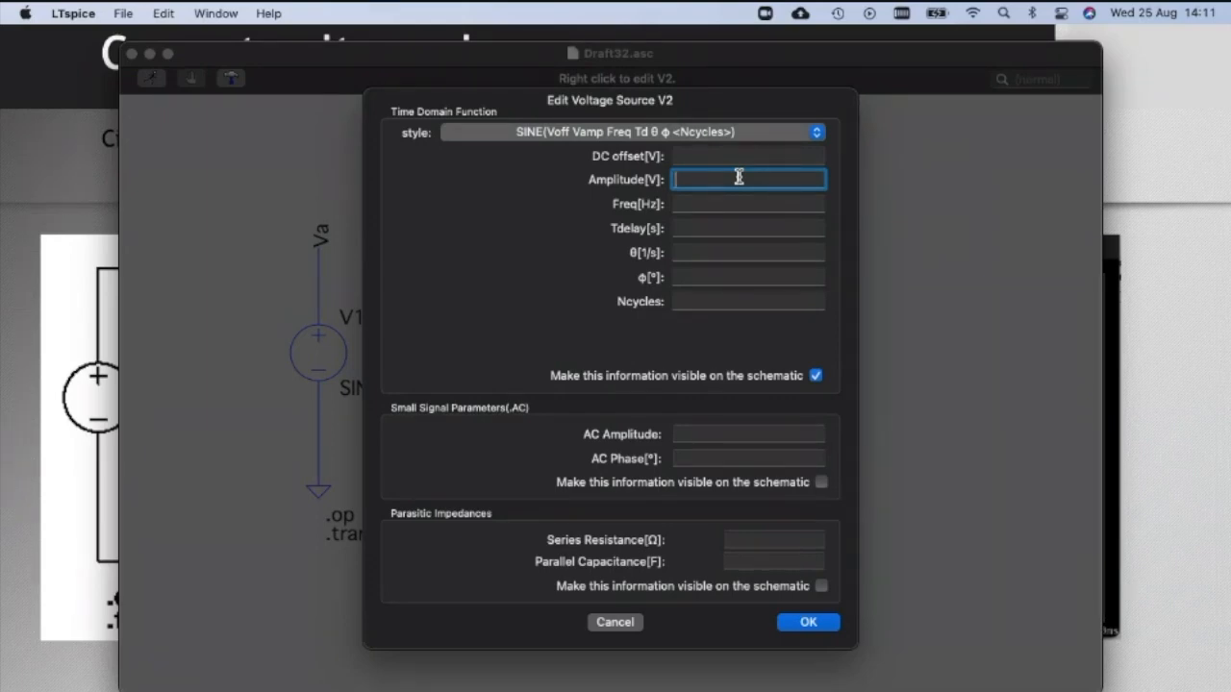
type("5")
left_click(802, 203)
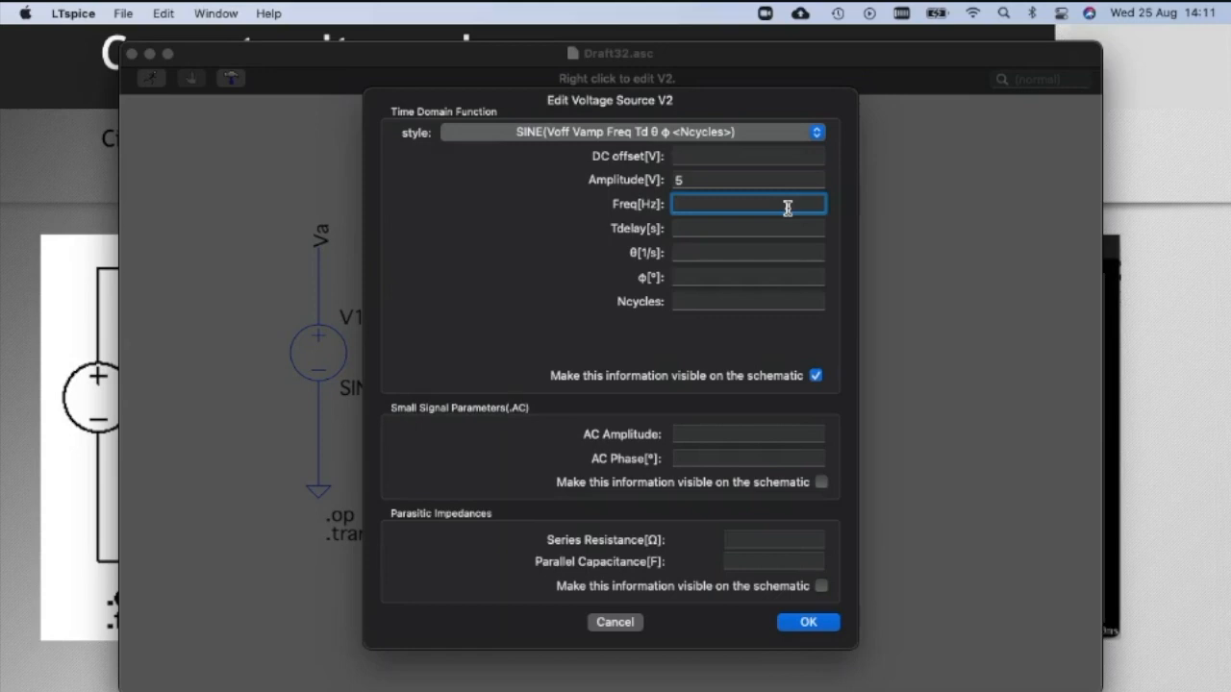
type("1k")
left_click(698, 225)
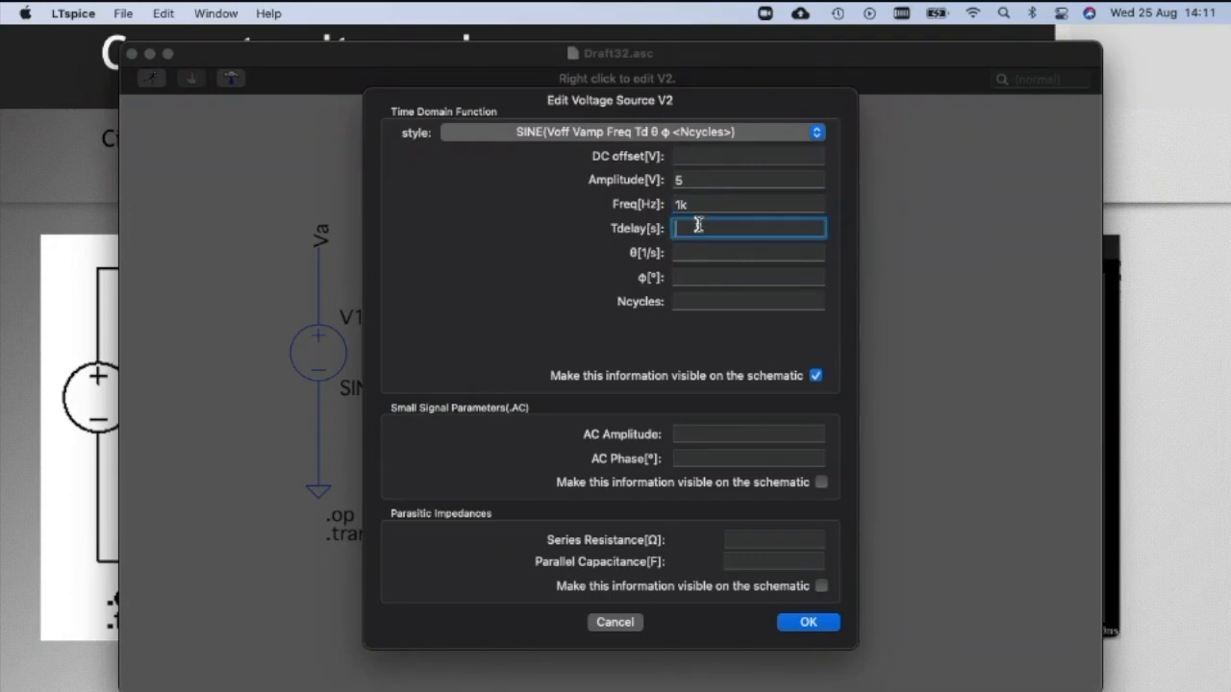
left_click(689, 276)
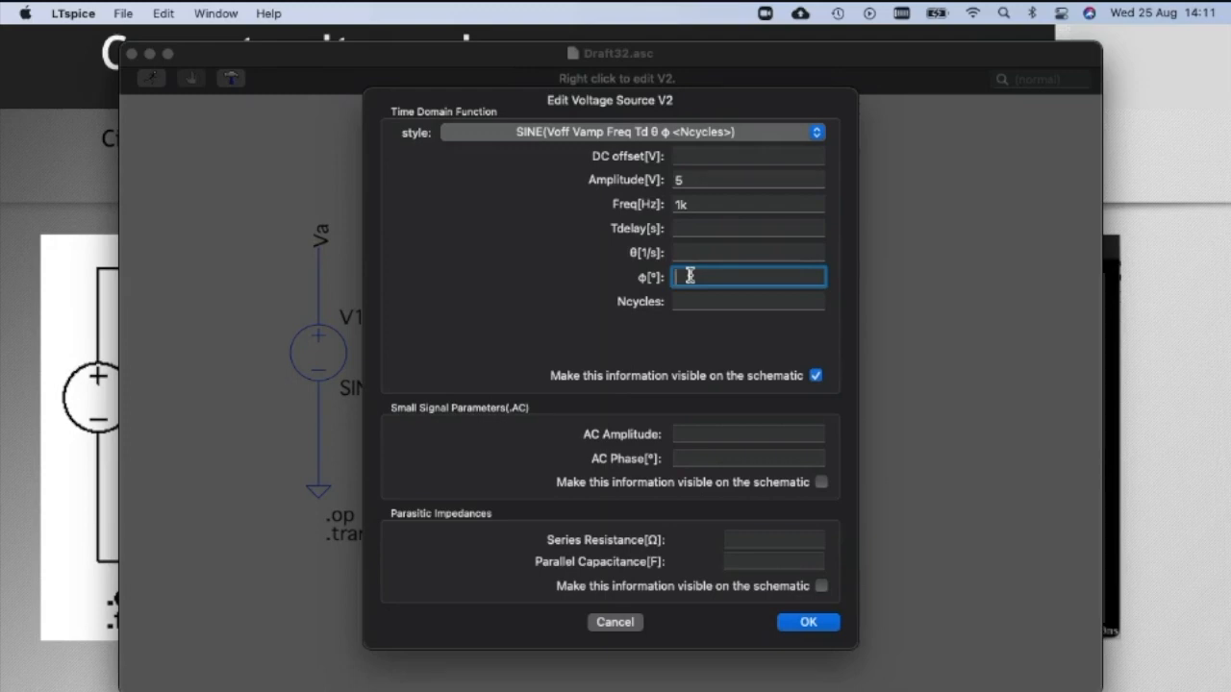
left_click(713, 302)
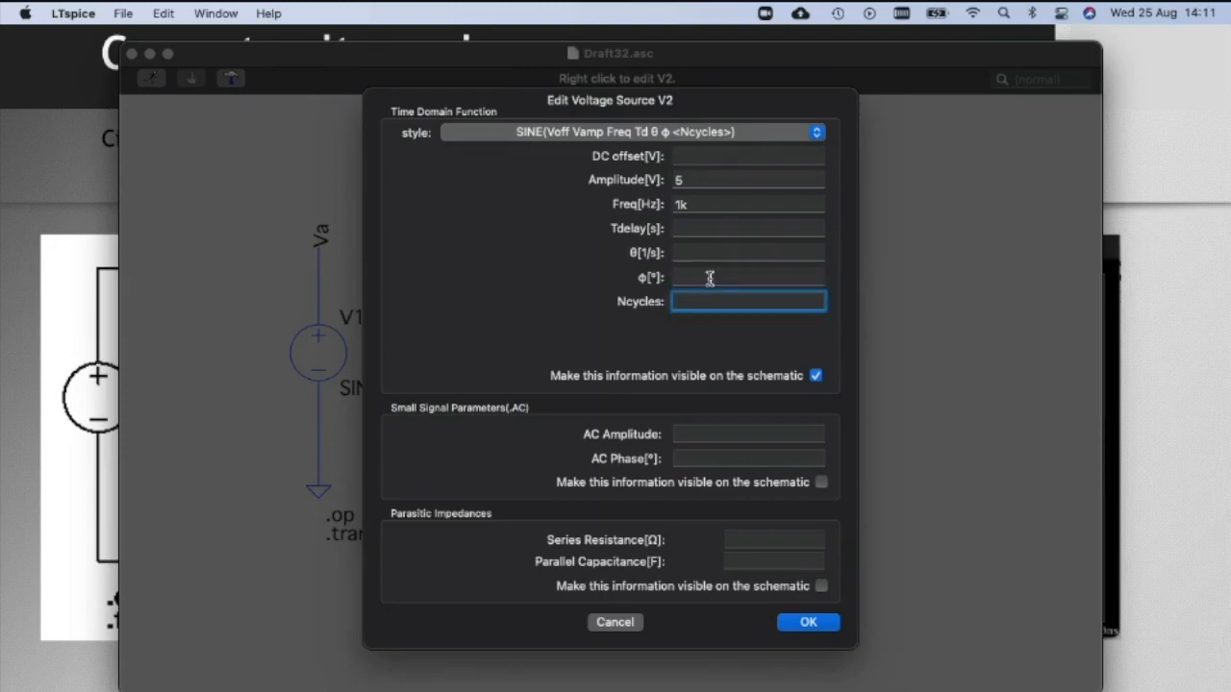
left_click(675, 436)
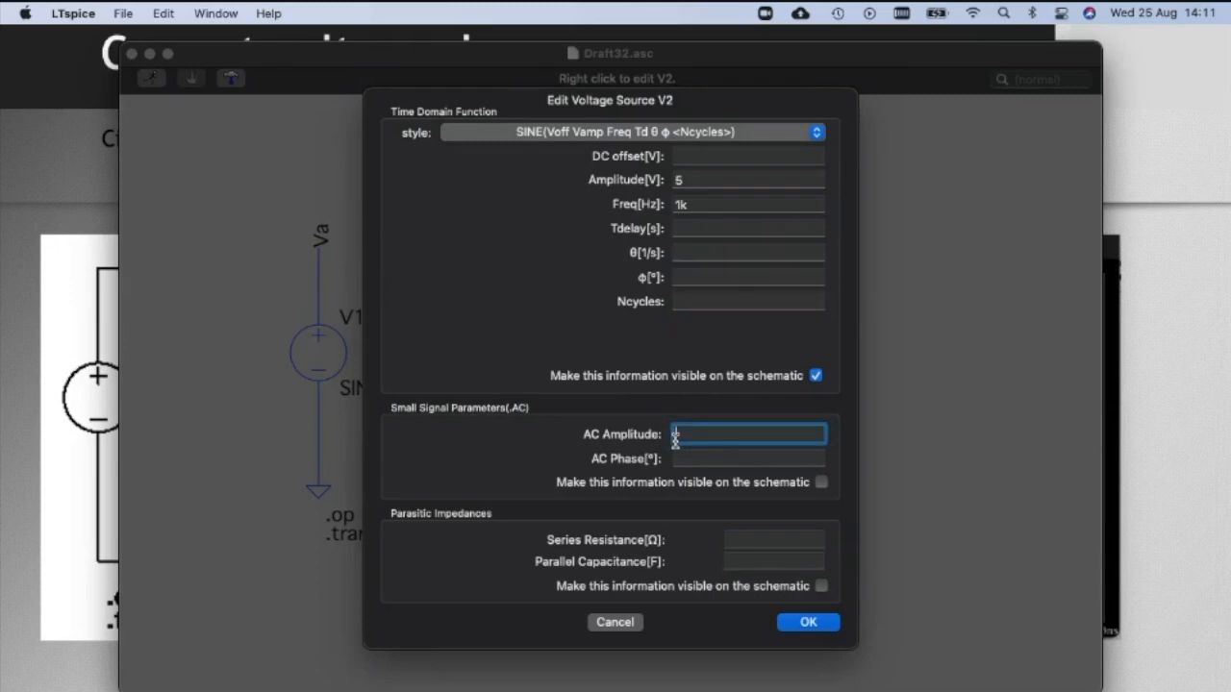
left_click(691, 455)
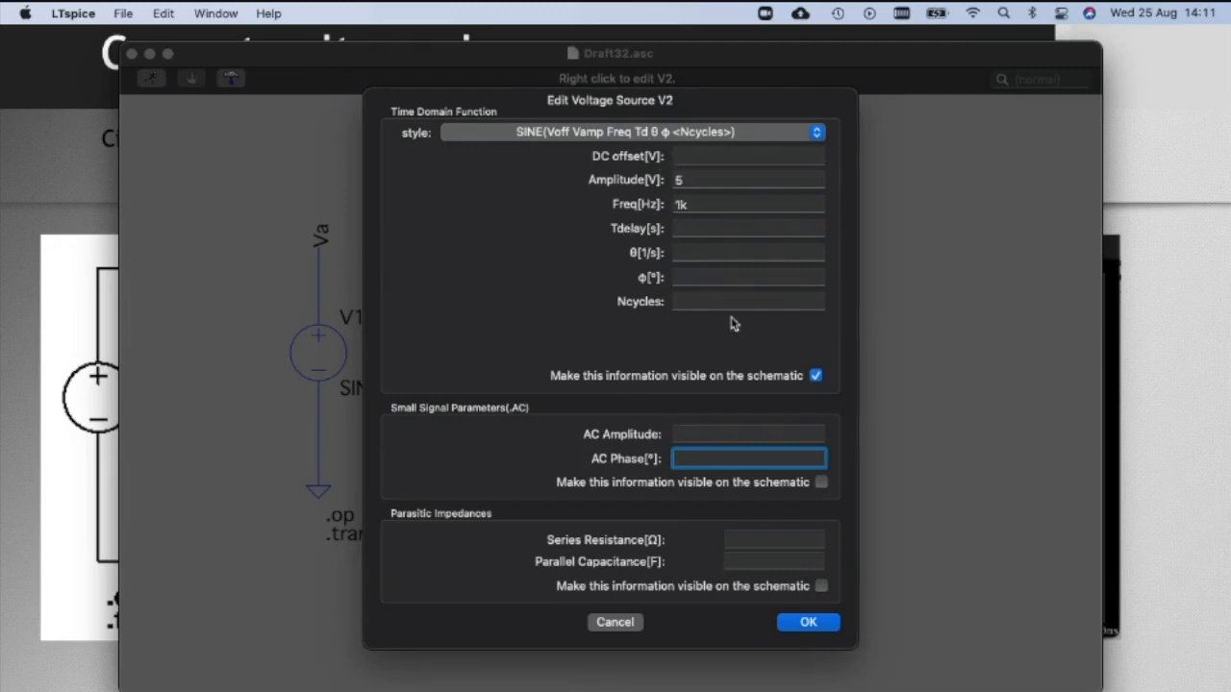
left_click(808, 622)
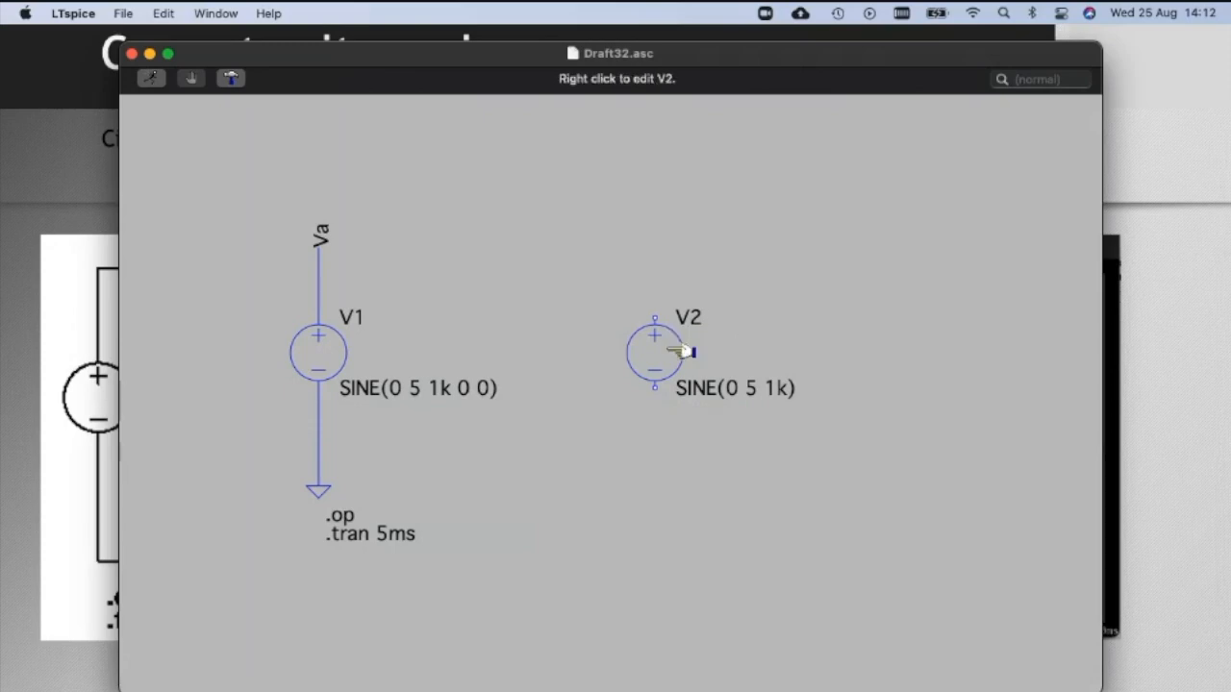
Review the sine parameters of voltage source V1 without changing them
right_click(332, 355)
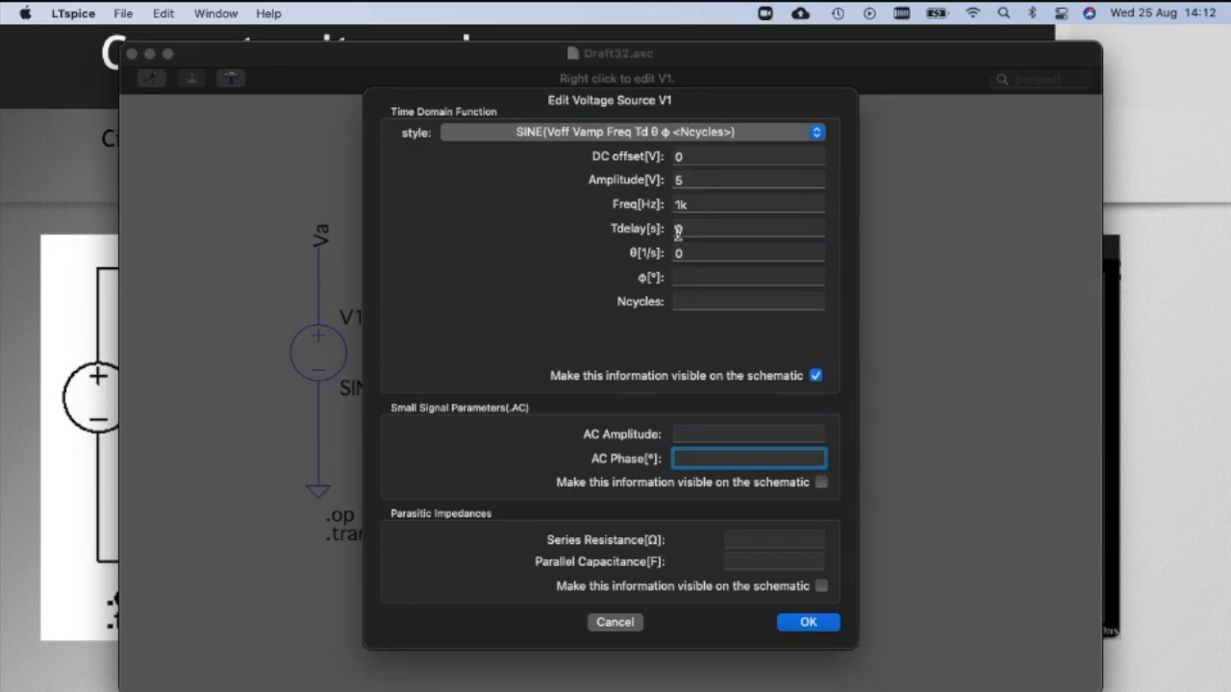
left_click(616, 622)
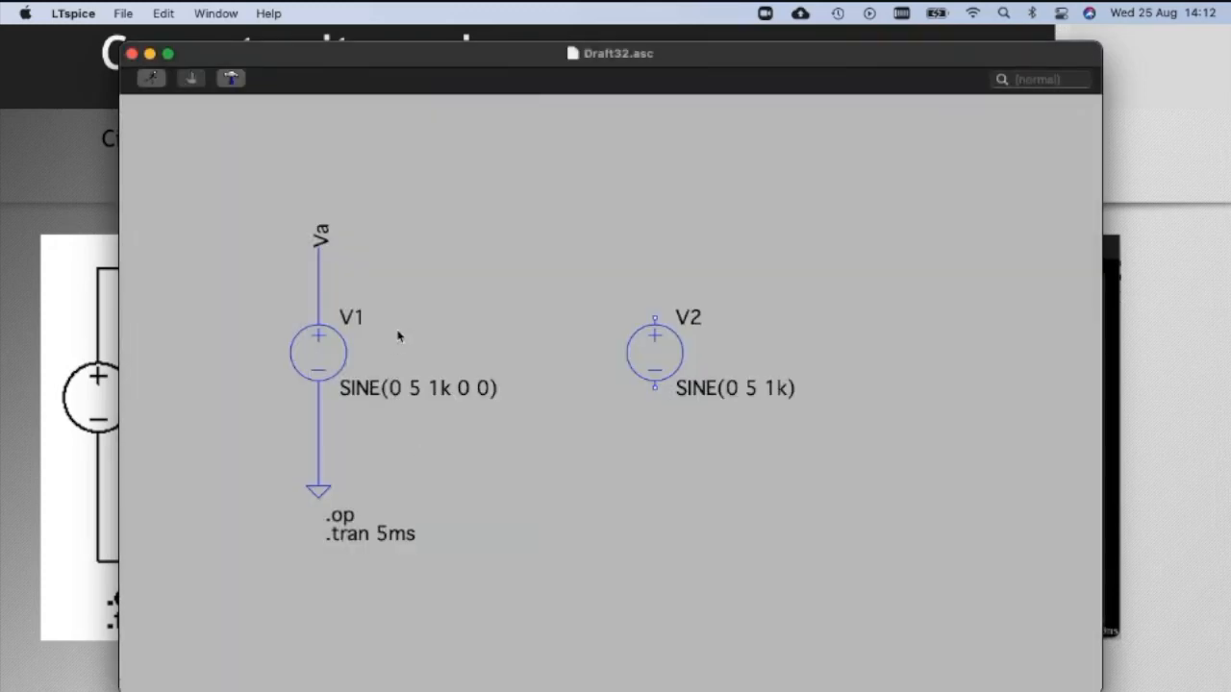
Delete source V1 together with its upper and lower wires, the Va label and the ground symbol
key("F5")
left_click(351, 360)
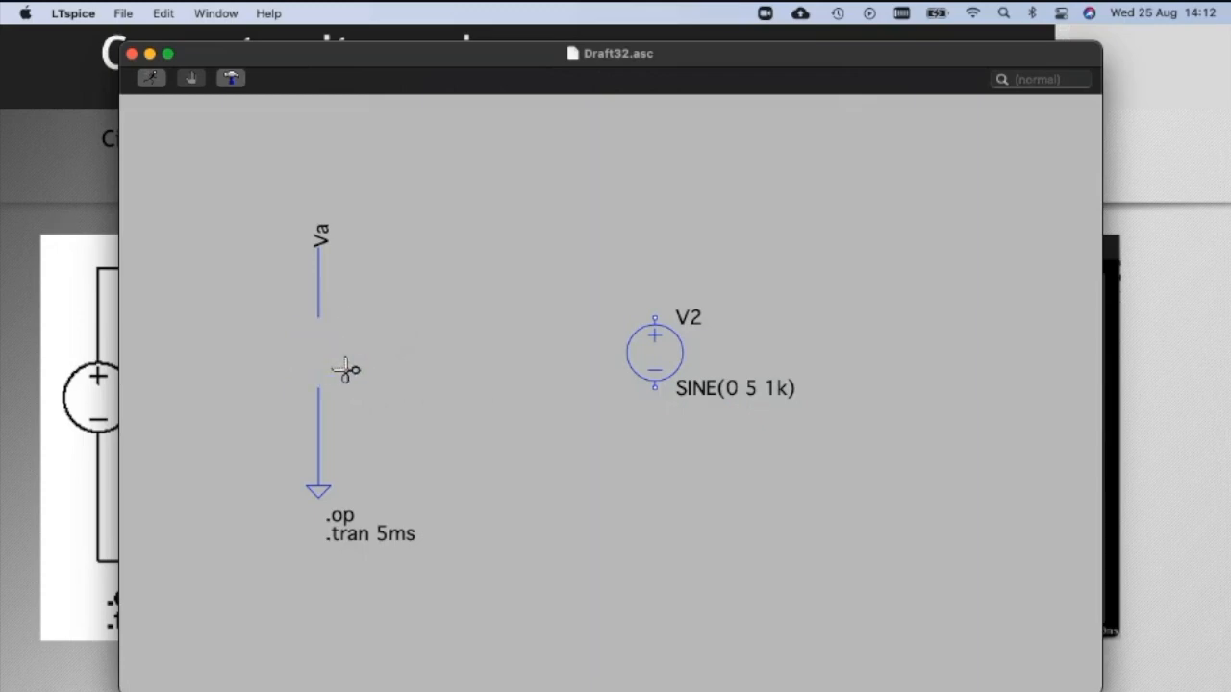
left_click(320, 286)
left_click(319, 234)
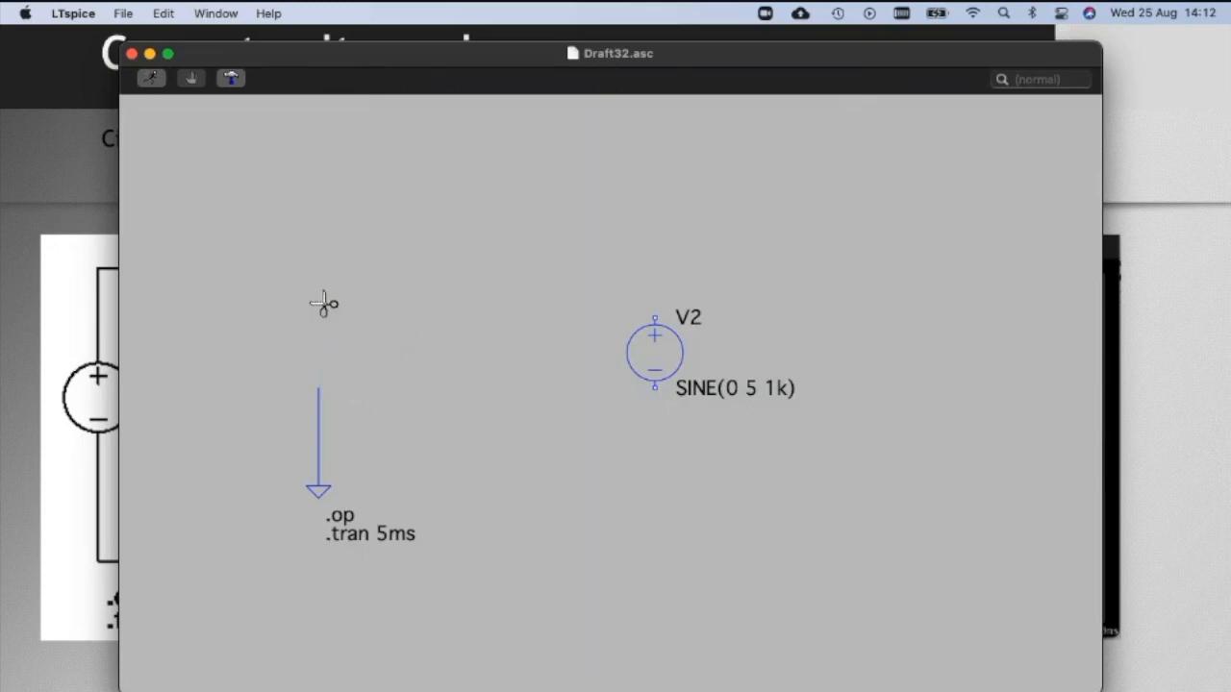
left_click(320, 469)
left_click(321, 491)
Draw a straight vertical wire through V2 so that it extends from both of the source's terminals
key("F3")
left_click(655, 472)
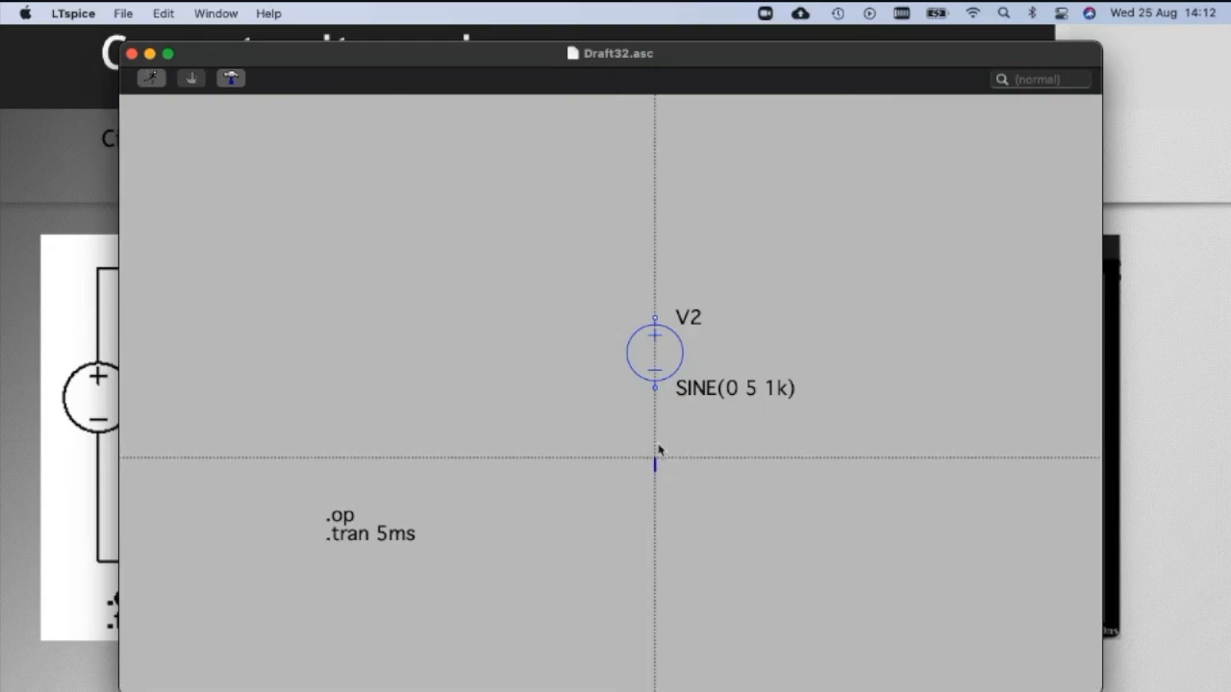
left_click(655, 234)
right_click(655, 234)
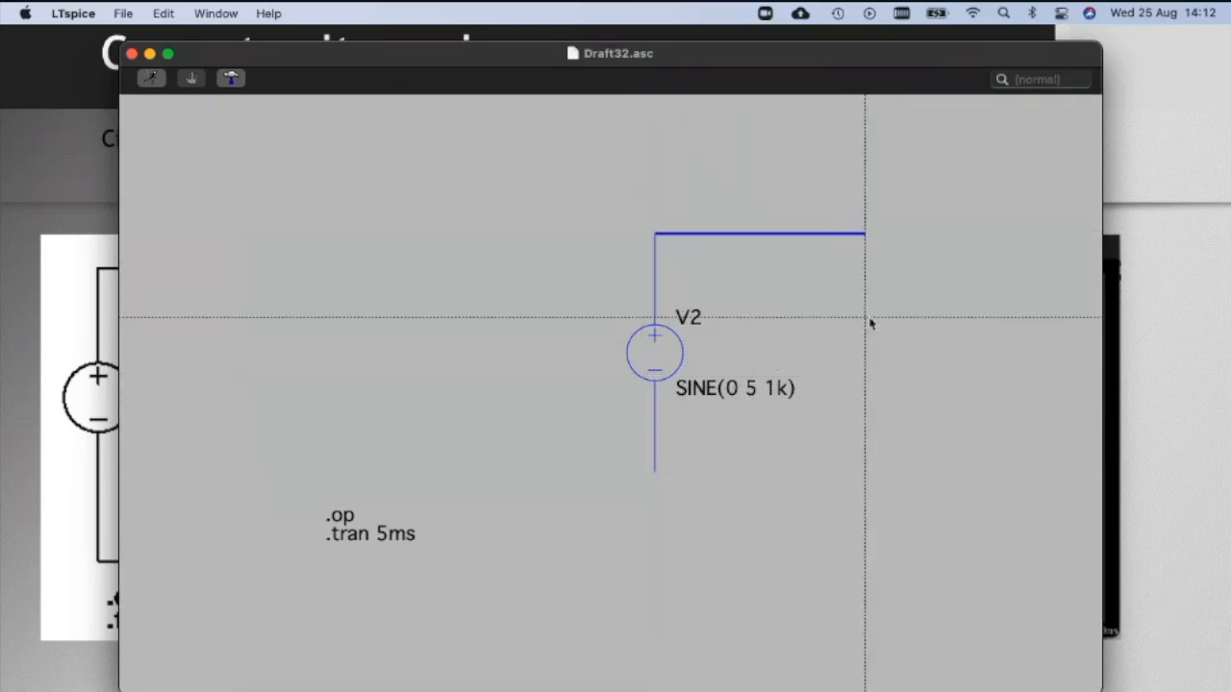
key("Escape")
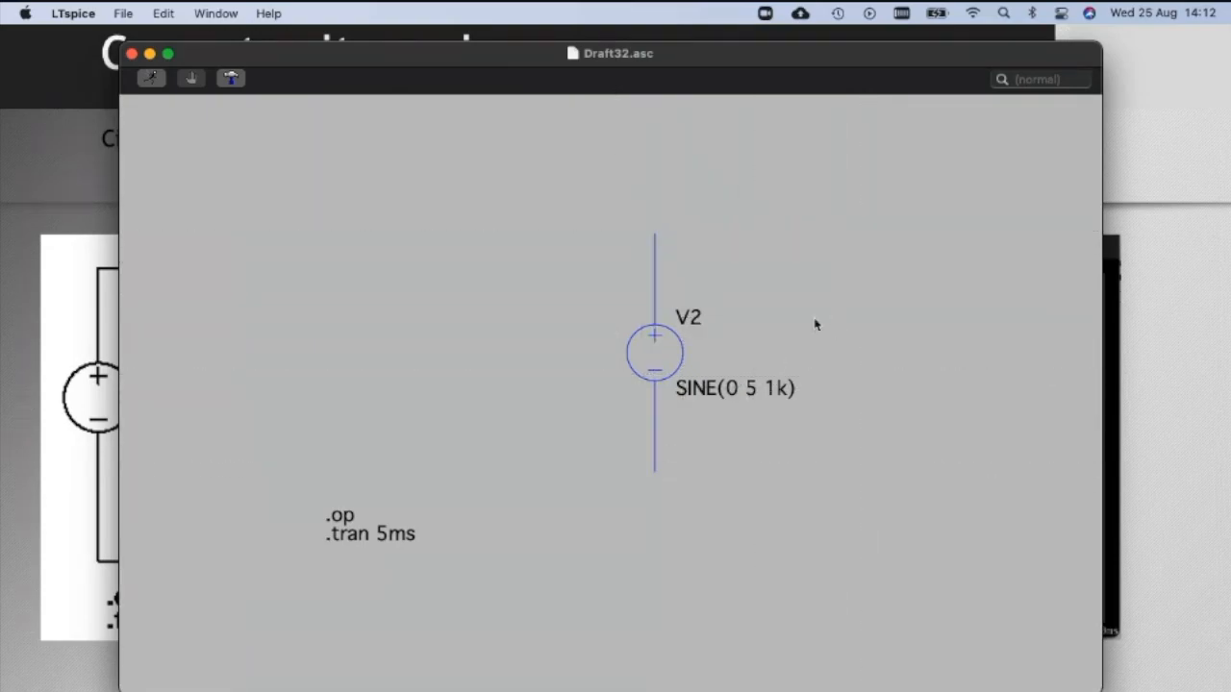
Label the lower end of V2's wire as GND (global node 0)
mouse_move(660, 476)
right_click(659, 477)
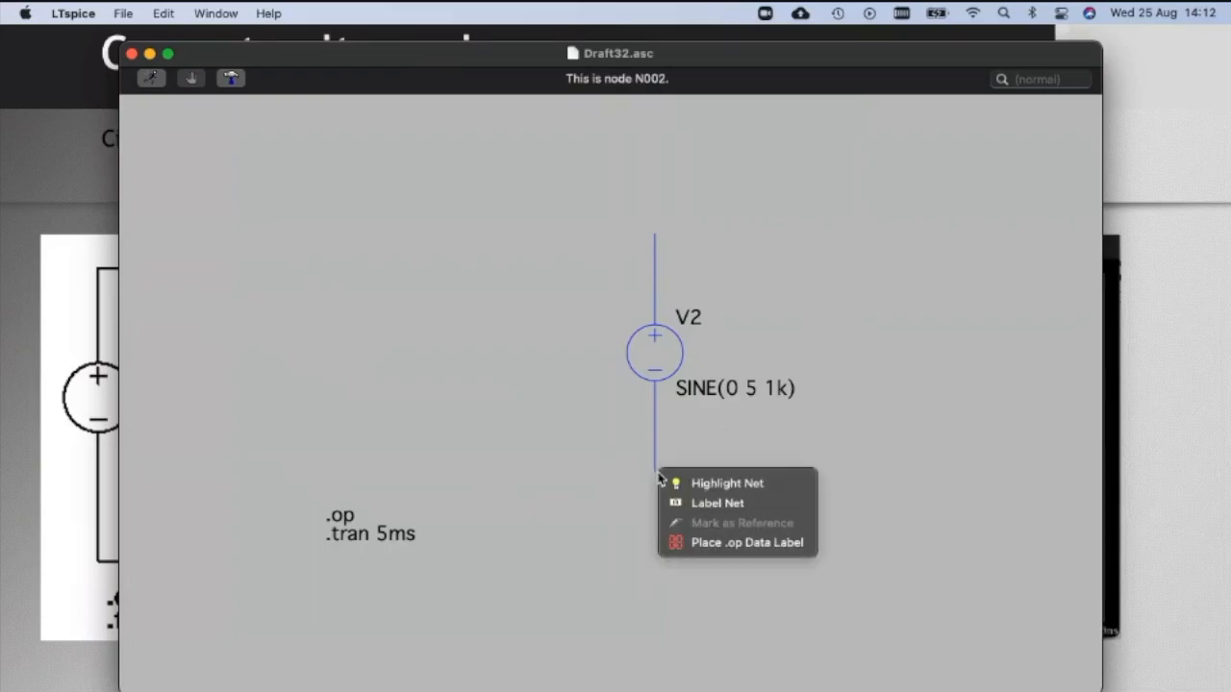
left_click(733, 513)
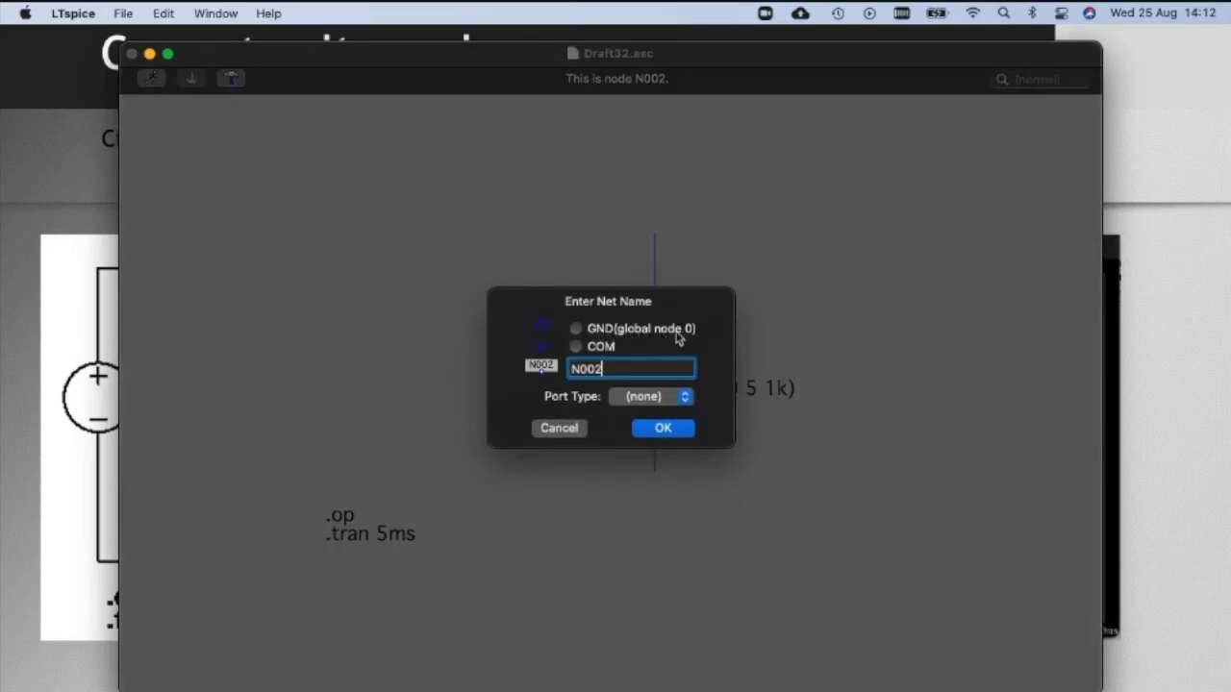
left_click(616, 331)
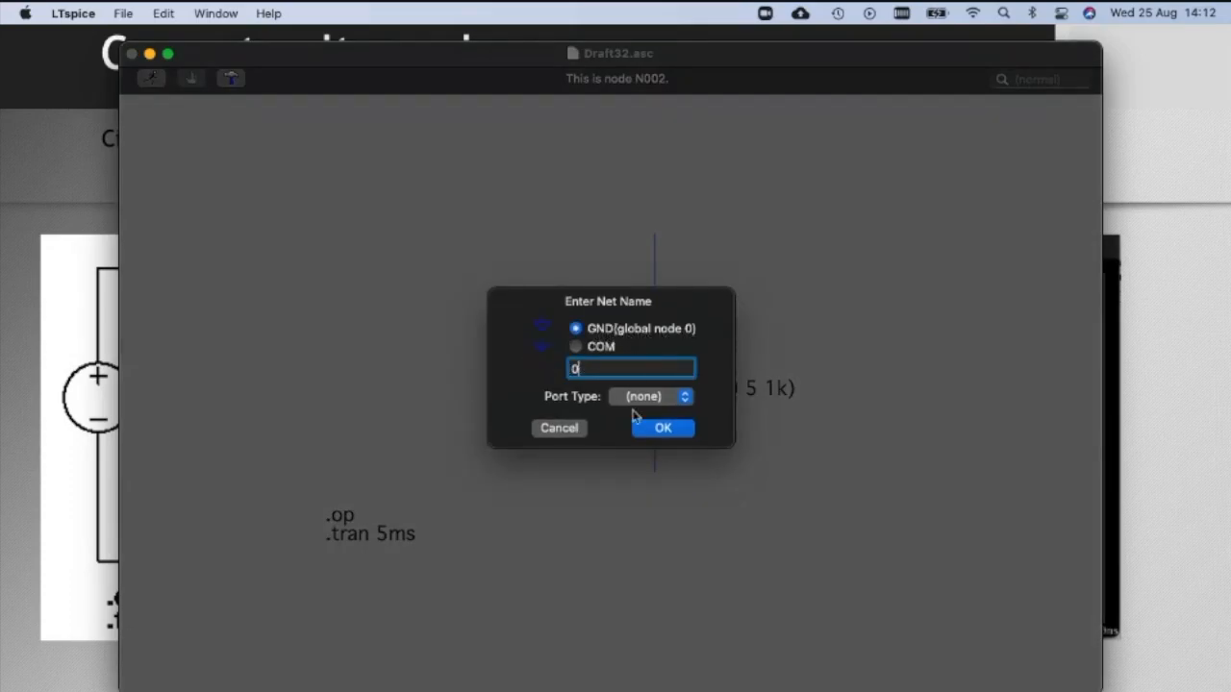
left_click(641, 428)
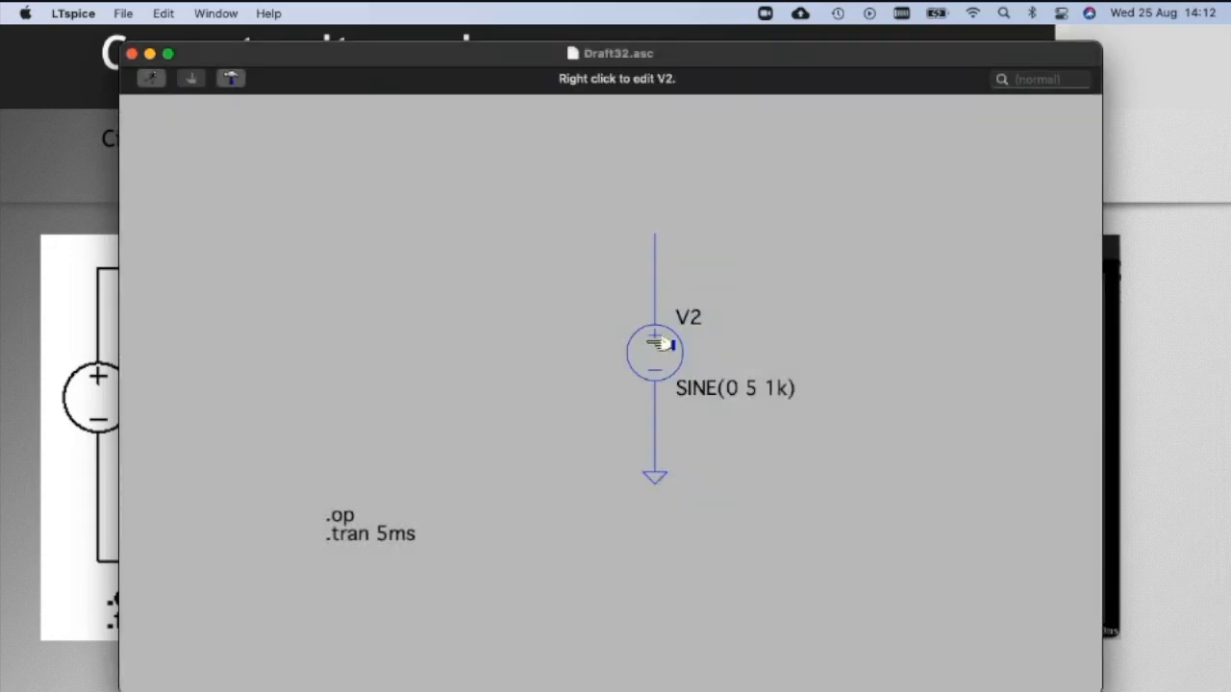
Label the net at the upper end of the source's wire V2
right_click(657, 240)
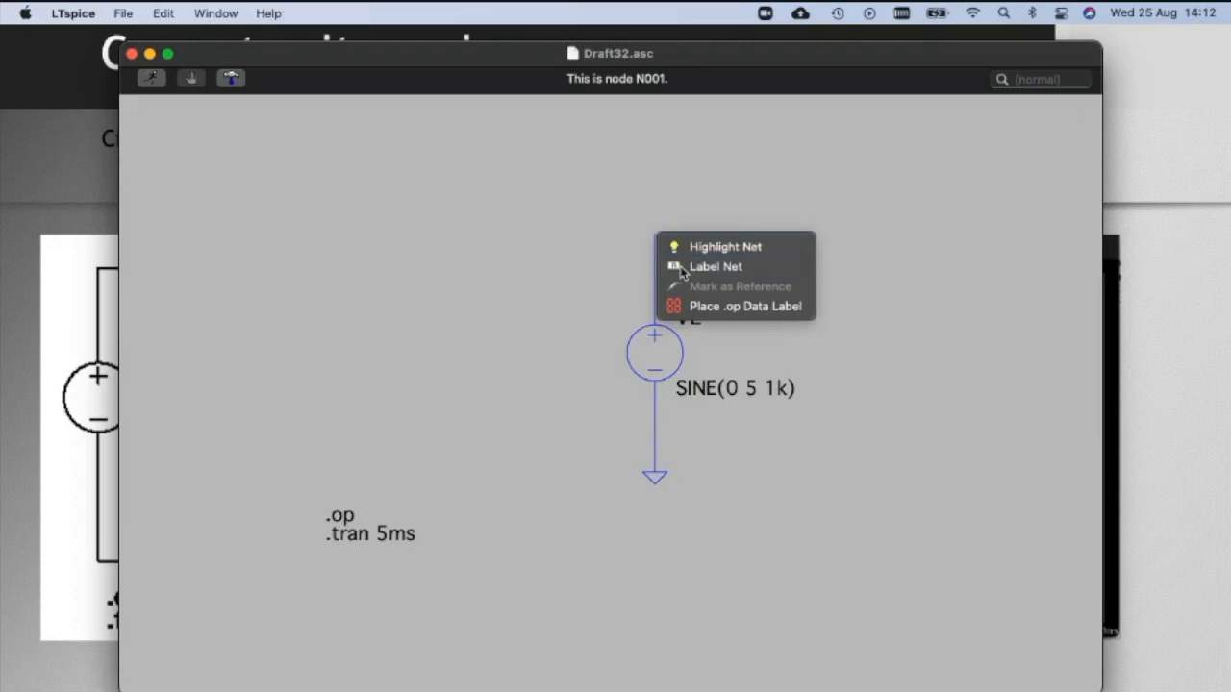
left_click(715, 267)
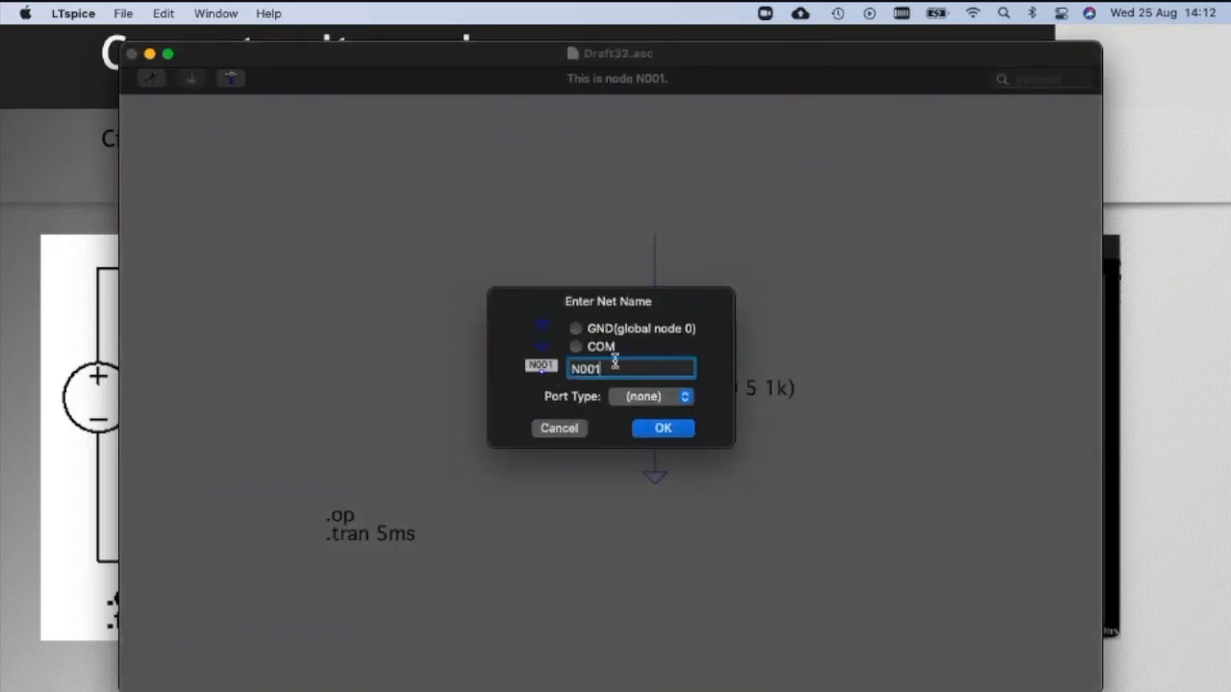
left_click_drag(607, 369, 560, 366)
type("Va")
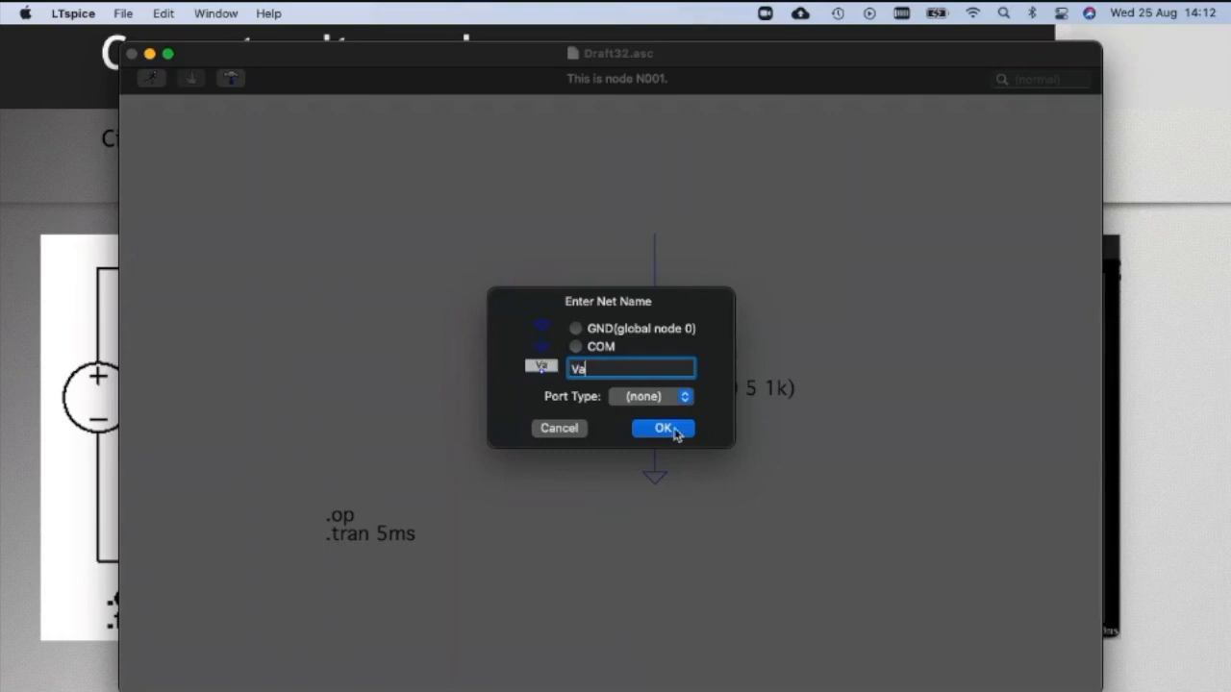
key("BackSpace")
type("2")
left_click(664, 429)
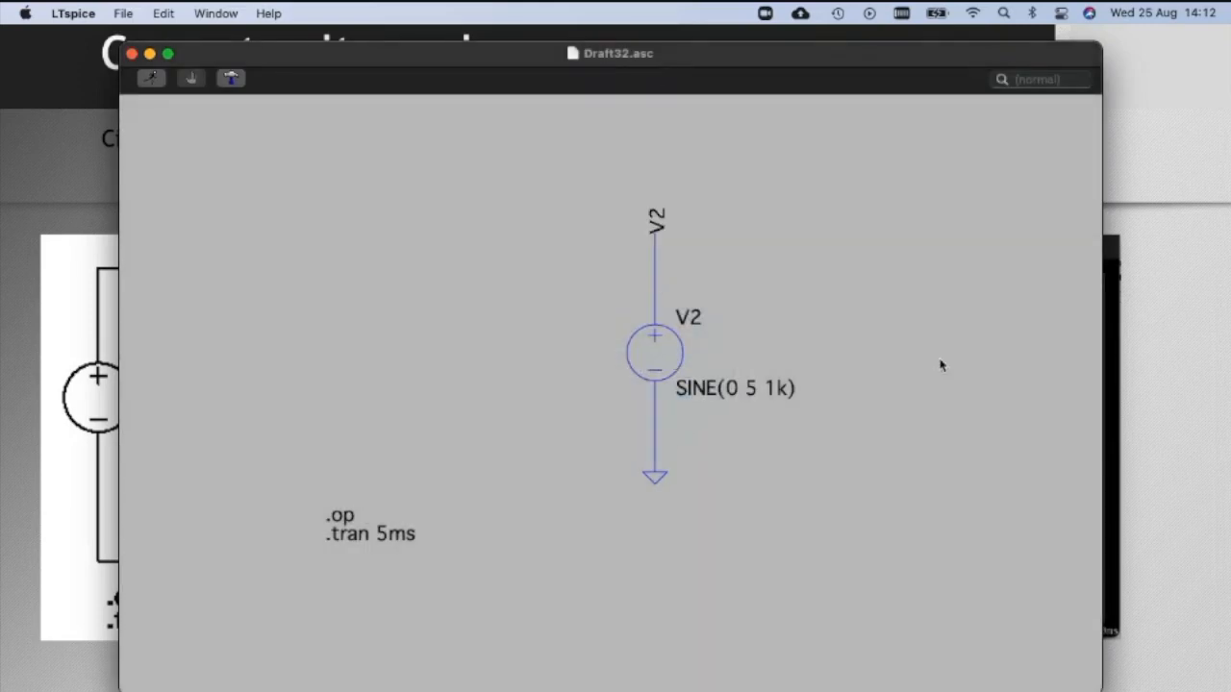
Move the whole V2 circuit, with its wires, label and ground, to just above the .op and .tran directives
left_click_drag(900, 499, 595, 232)
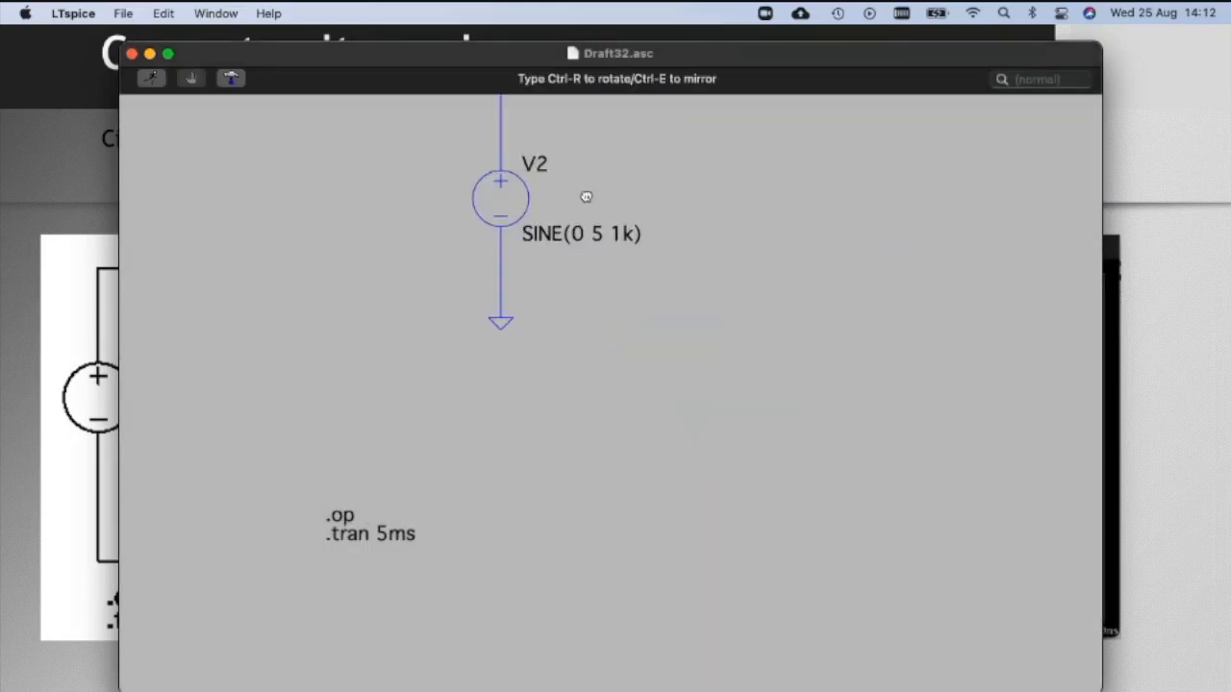
left_click(432, 355)
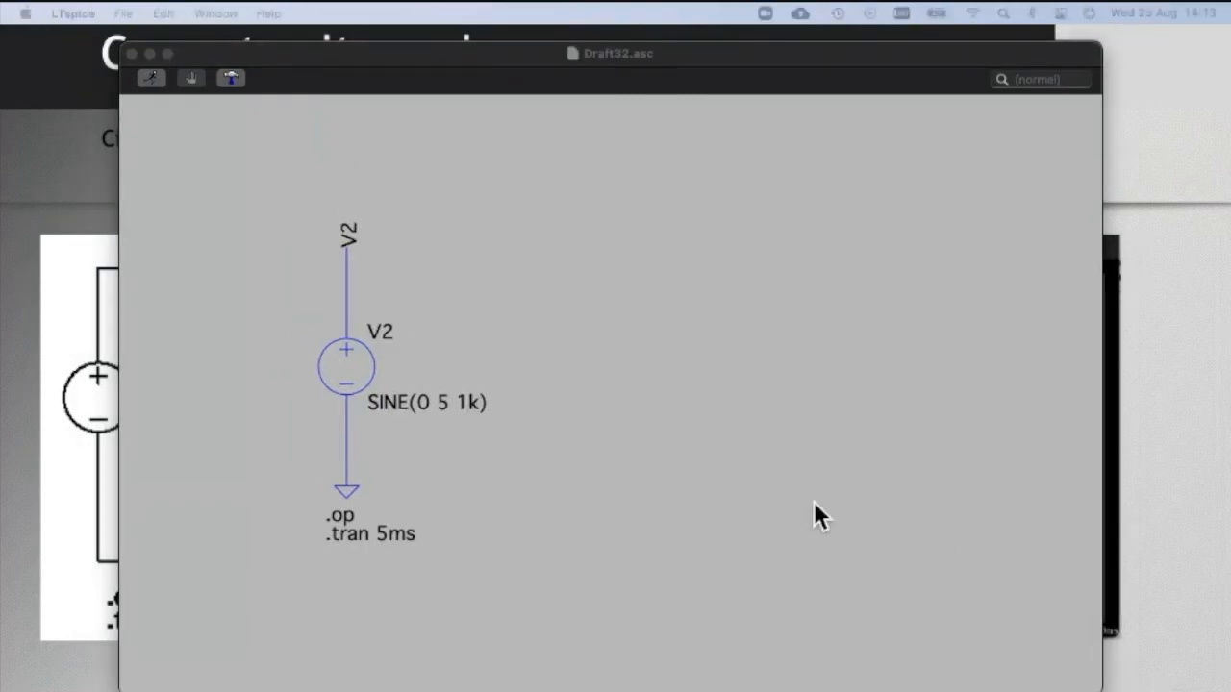
Add a SPICE directive reading .op and .tran 3ms below the existing directives
left_click(705, 282)
key("s")
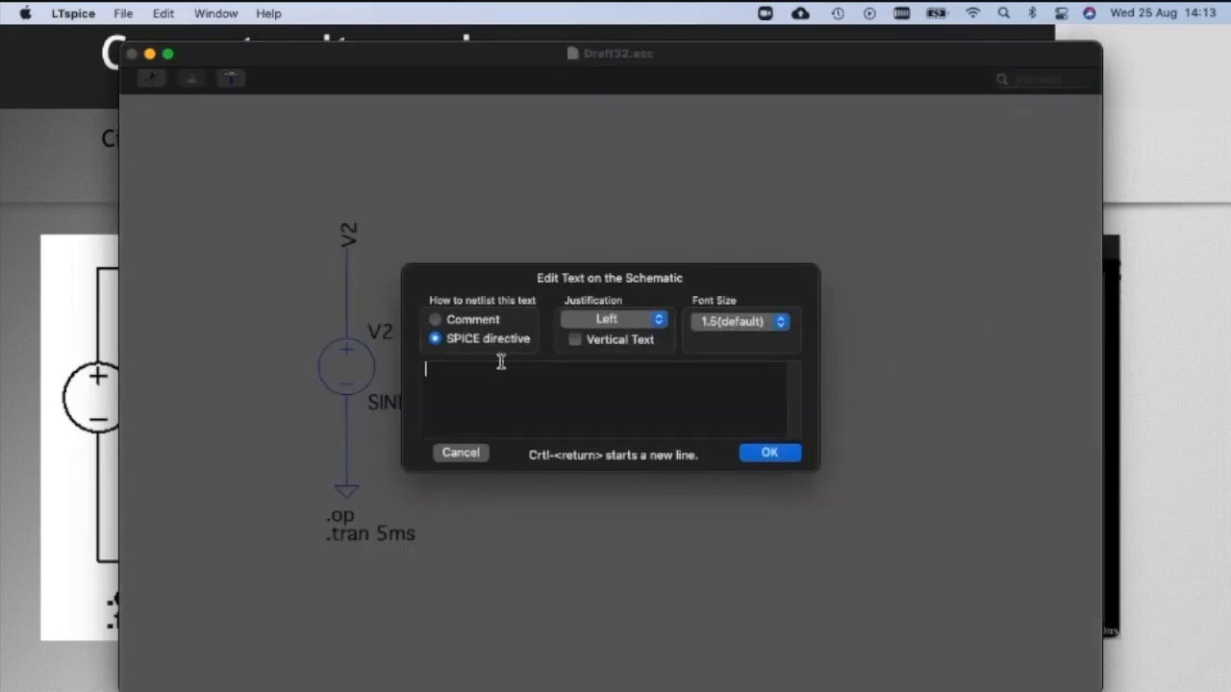
type(".op")
key("Return")
left_click(633, 382)
type(".tran 3")
type("ms")
left_click(767, 456)
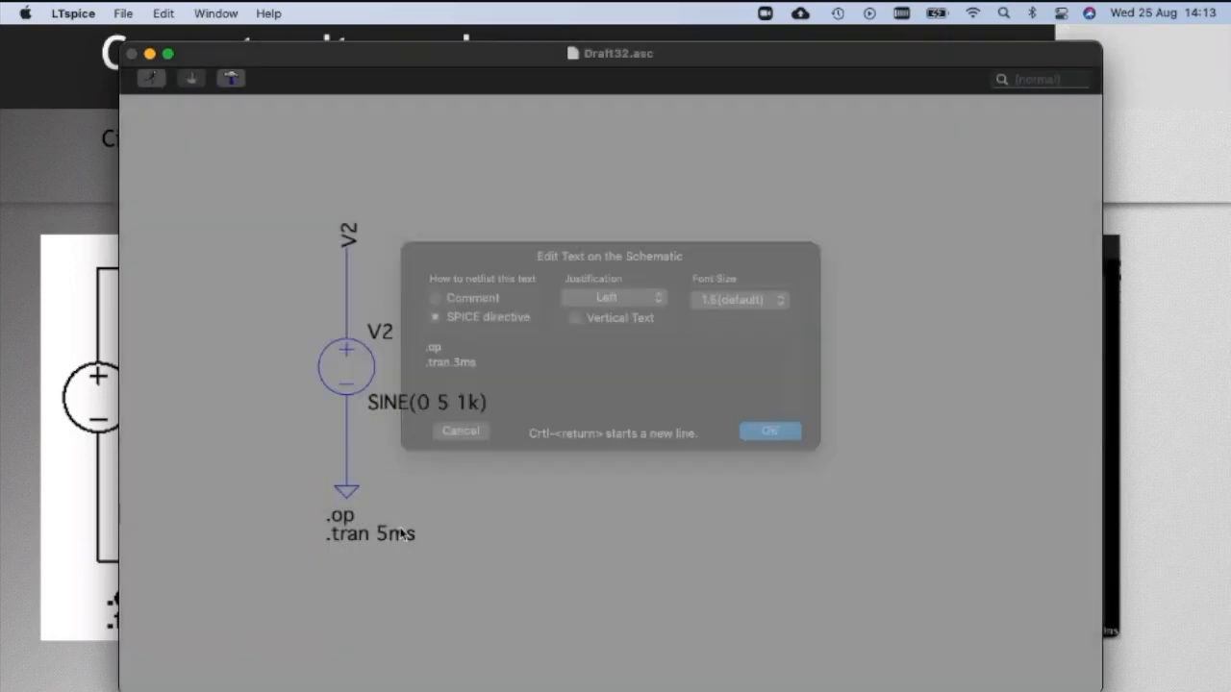
left_click(326, 570)
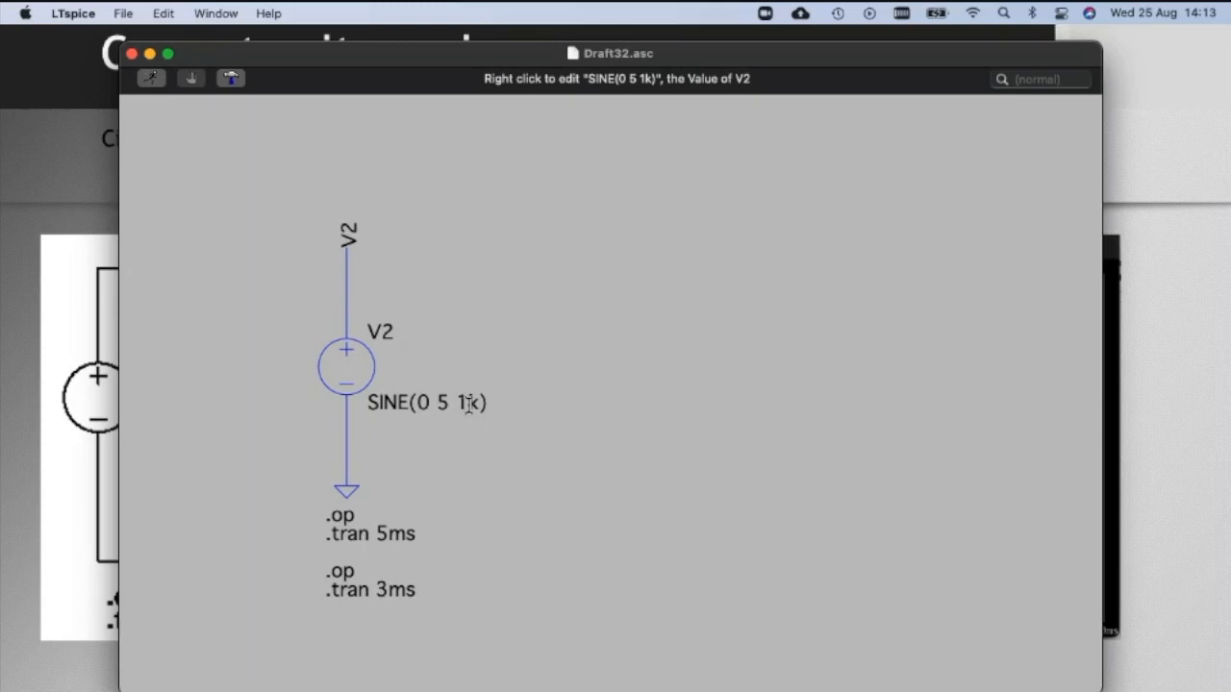
Delete the .op/.tran 5ms directive and move the .op/.tran 3ms text up to just below the ground symbol
key("Delete")
left_click(394, 532)
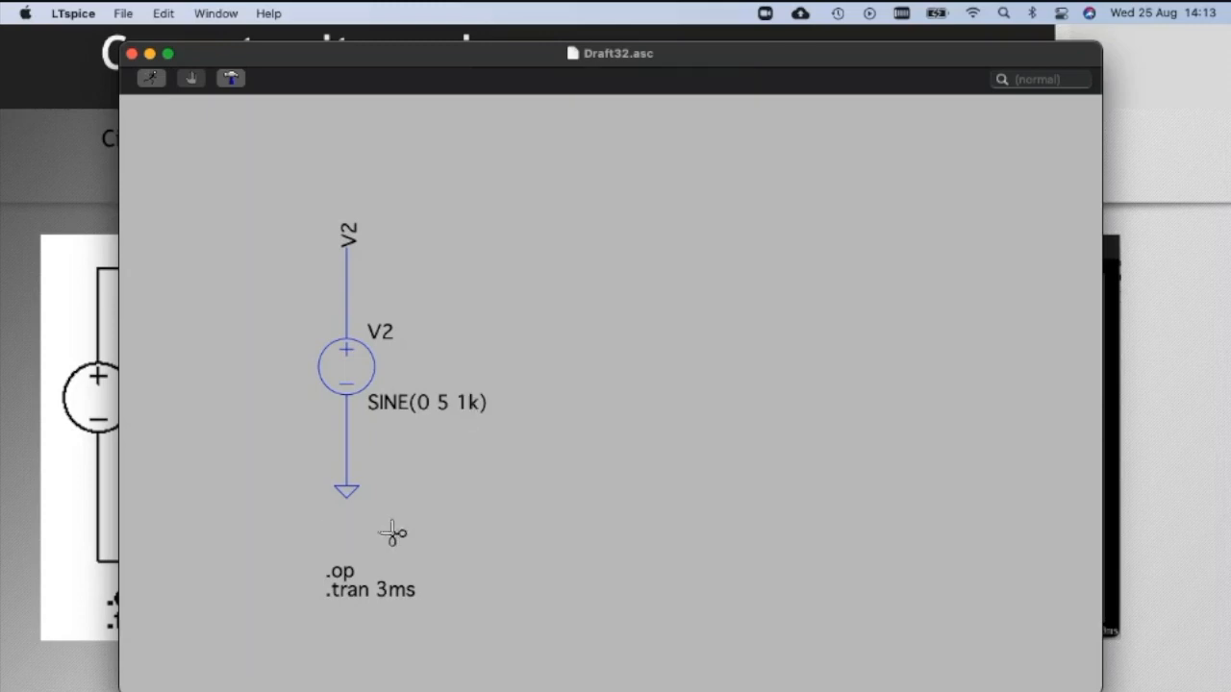
key("F8")
left_click_drag(433, 617, 297, 547)
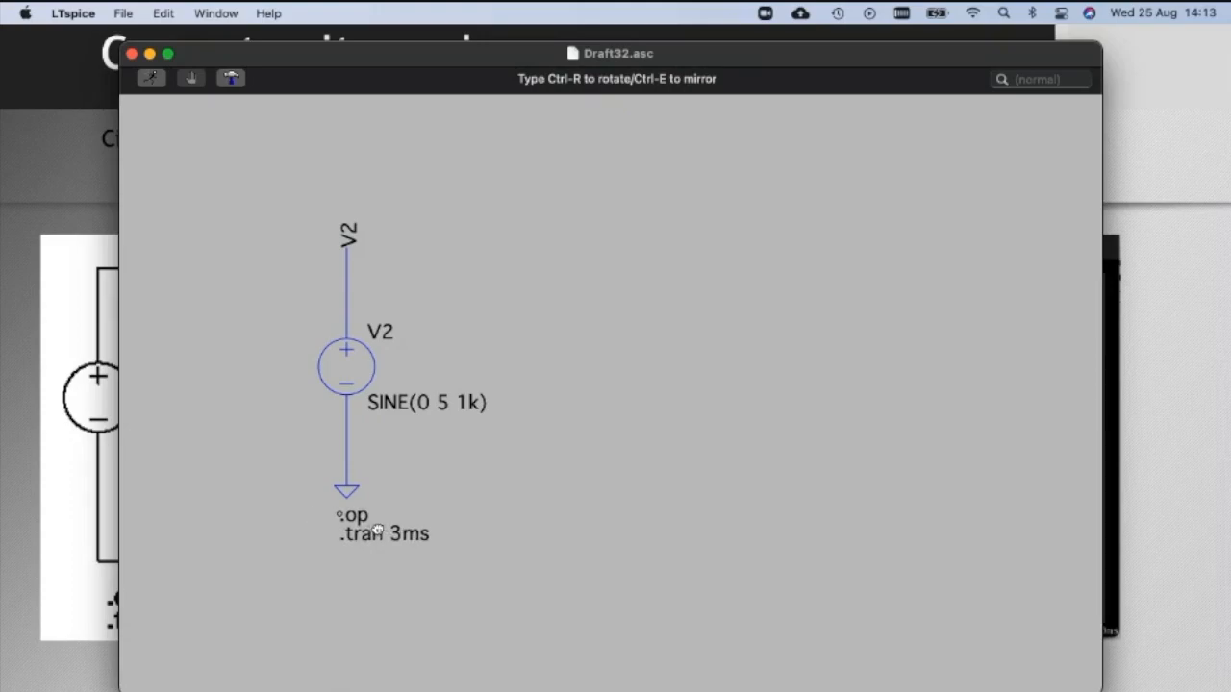
left_click(377, 530)
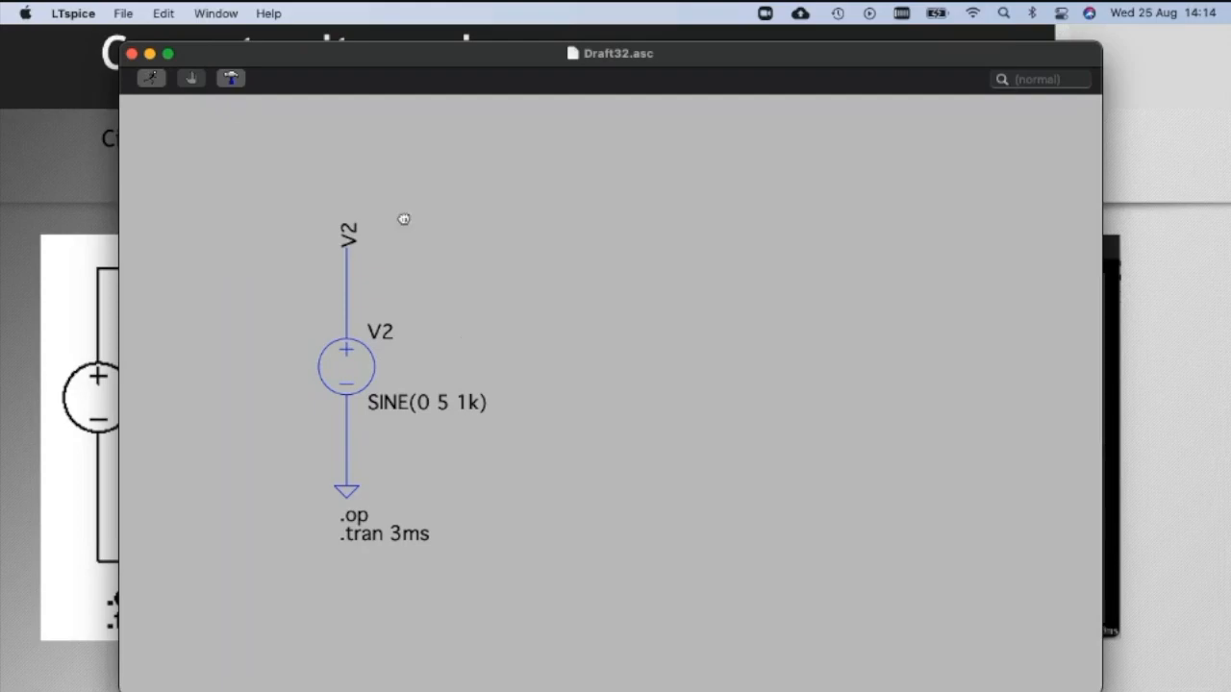
Run the simulation and arrange the waveform window beside a smaller schematic window
left_click(152, 79)
left_click_drag(404, 346, 1053, 89)
left_click_drag(706, 56, 586, 35)
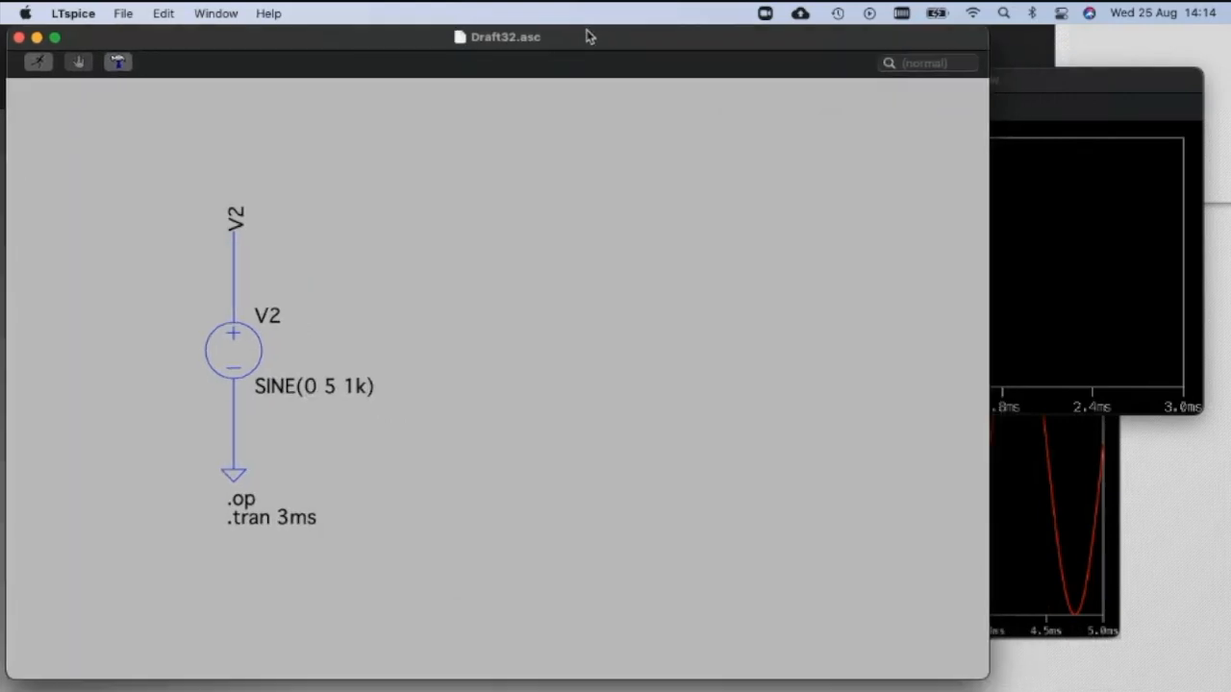
left_click_drag(991, 680, 712, 538)
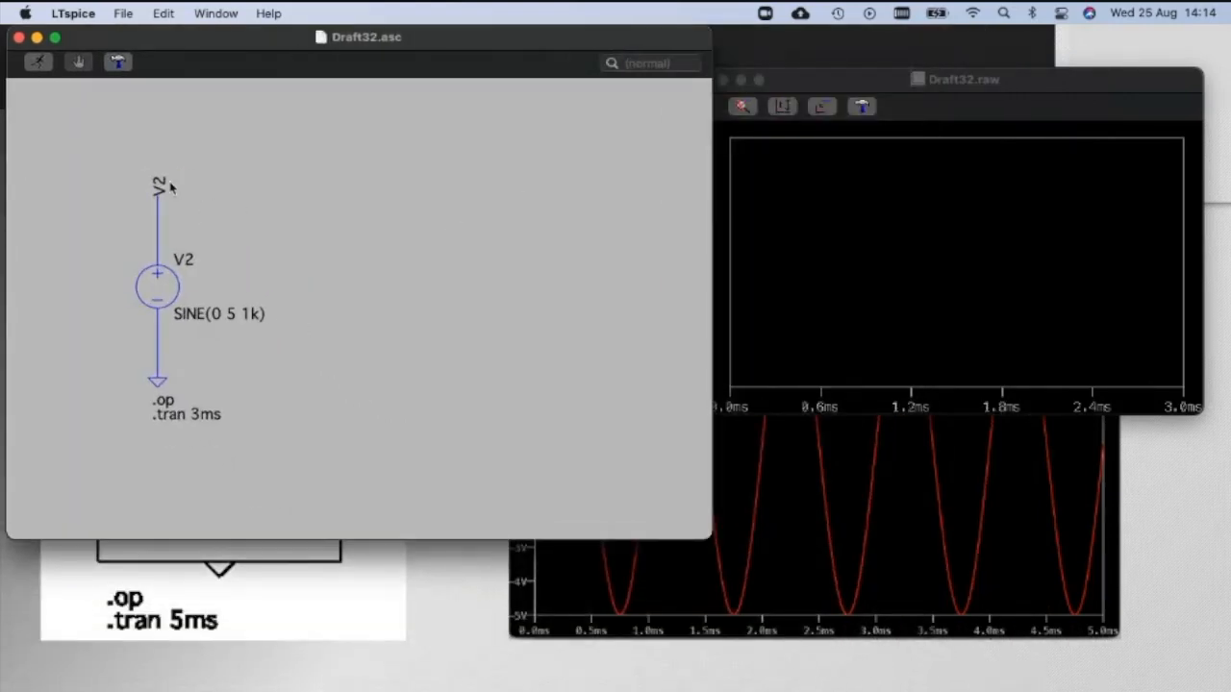
Plot the voltage at net V2 and enlarge the waveform window to fill most of the screen
left_click(164, 188)
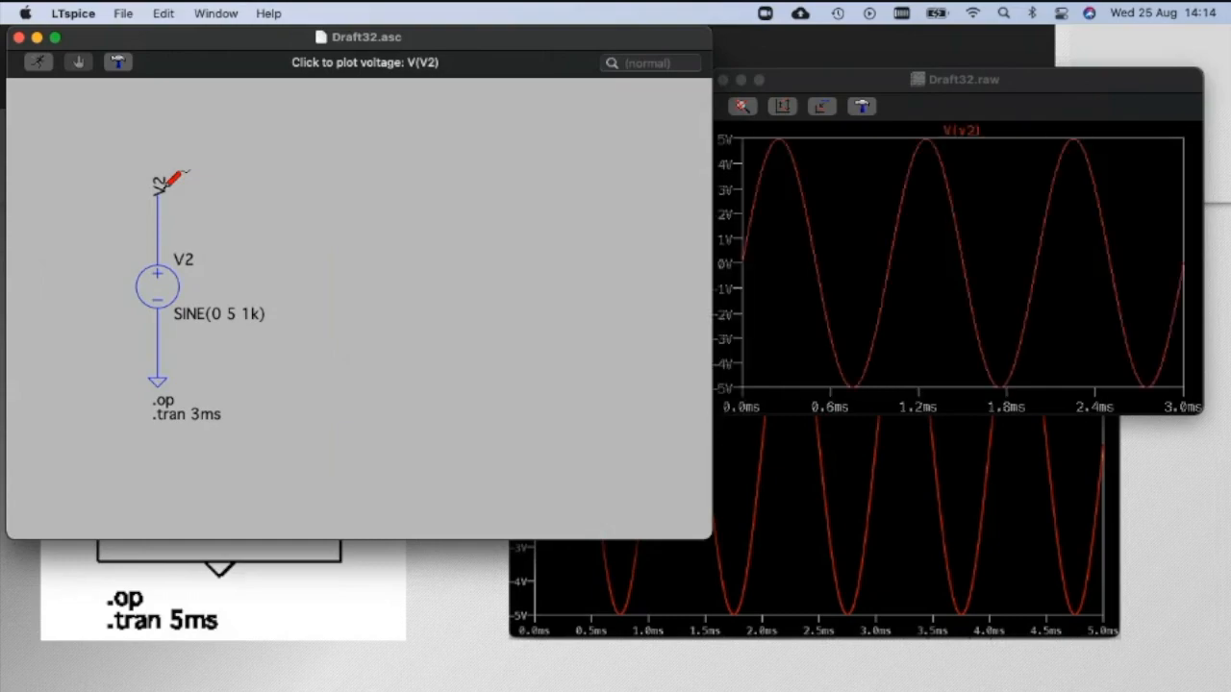
left_click_drag(1101, 83, 520, 60)
left_click_drag(623, 390, 1078, 616)
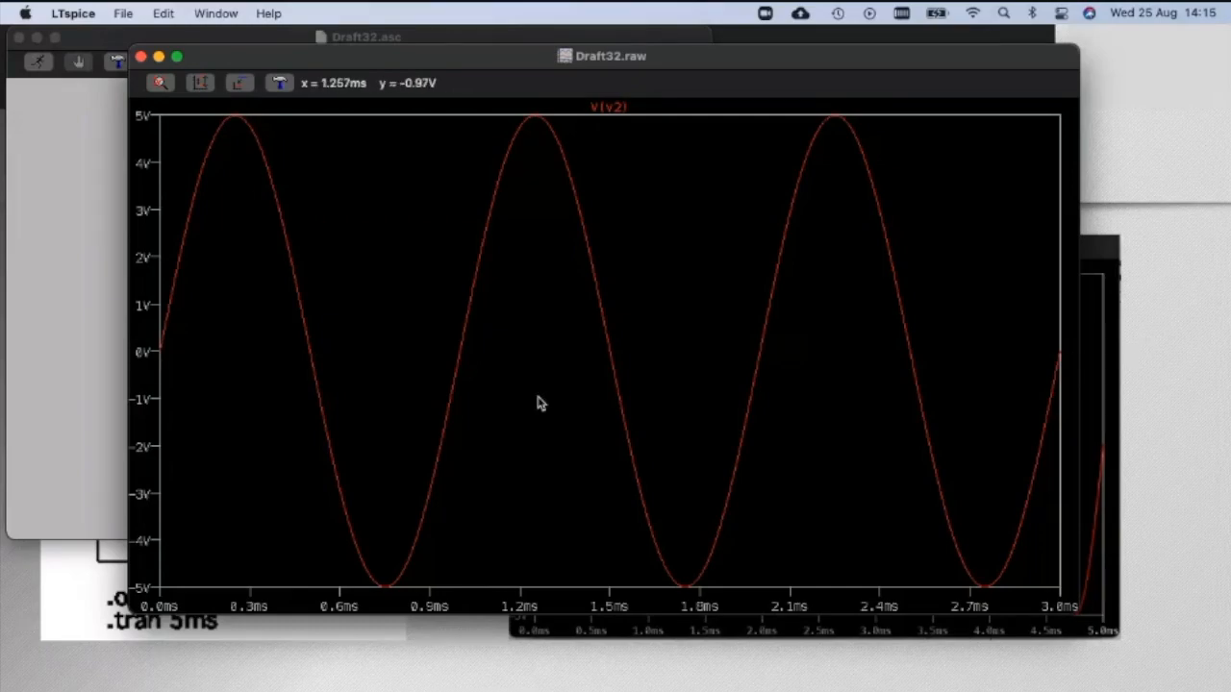
Switch to the presentation, look at the slide on the phase difference between two sources, and return to LTspice
key("super+Tab")
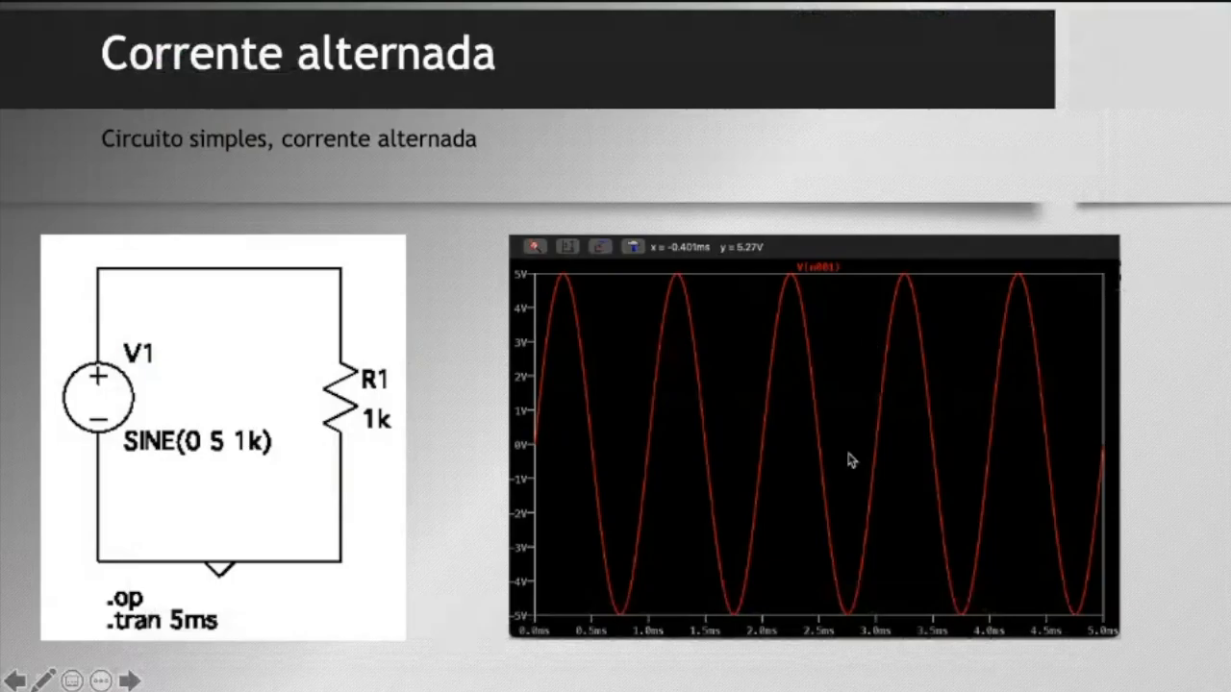
key("Right")
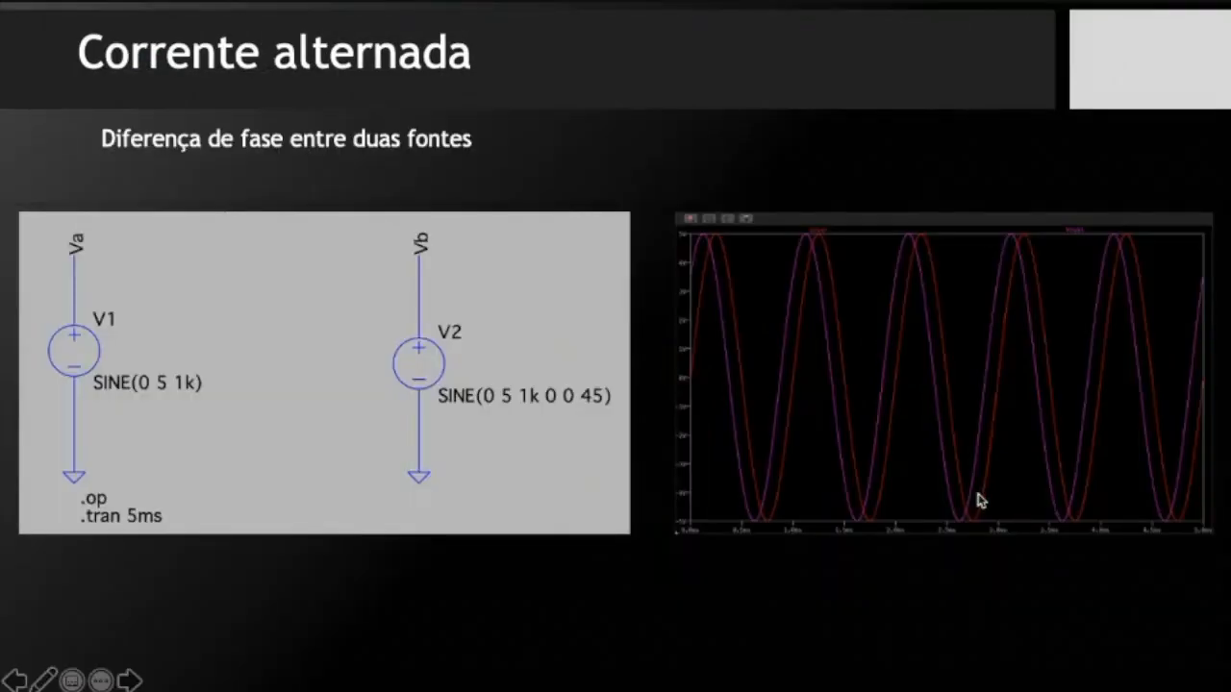
key("Left")
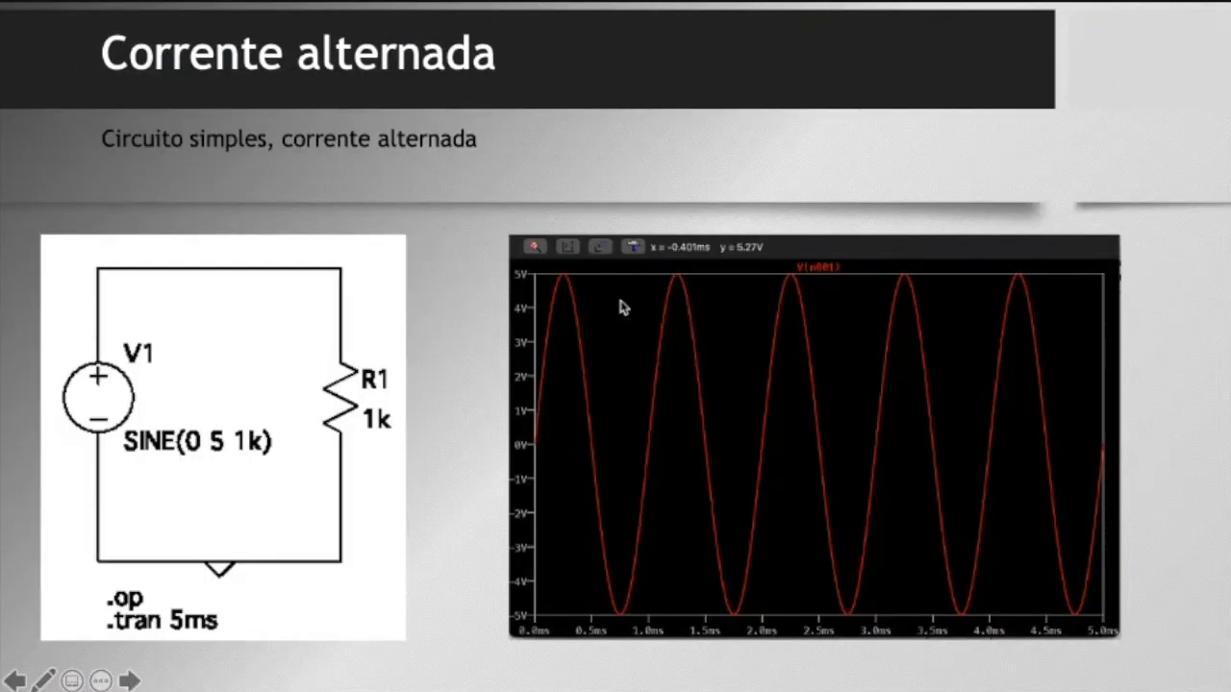
key("super+Tab")
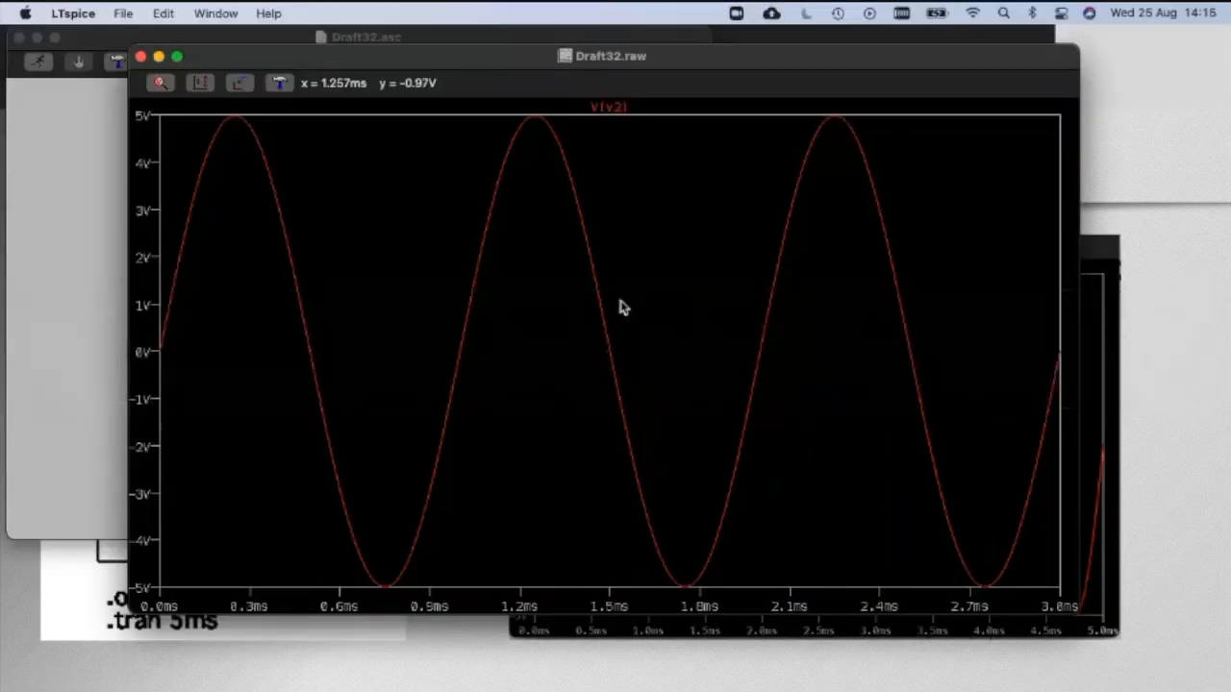
key("super+Tab")
key("super+Tab")
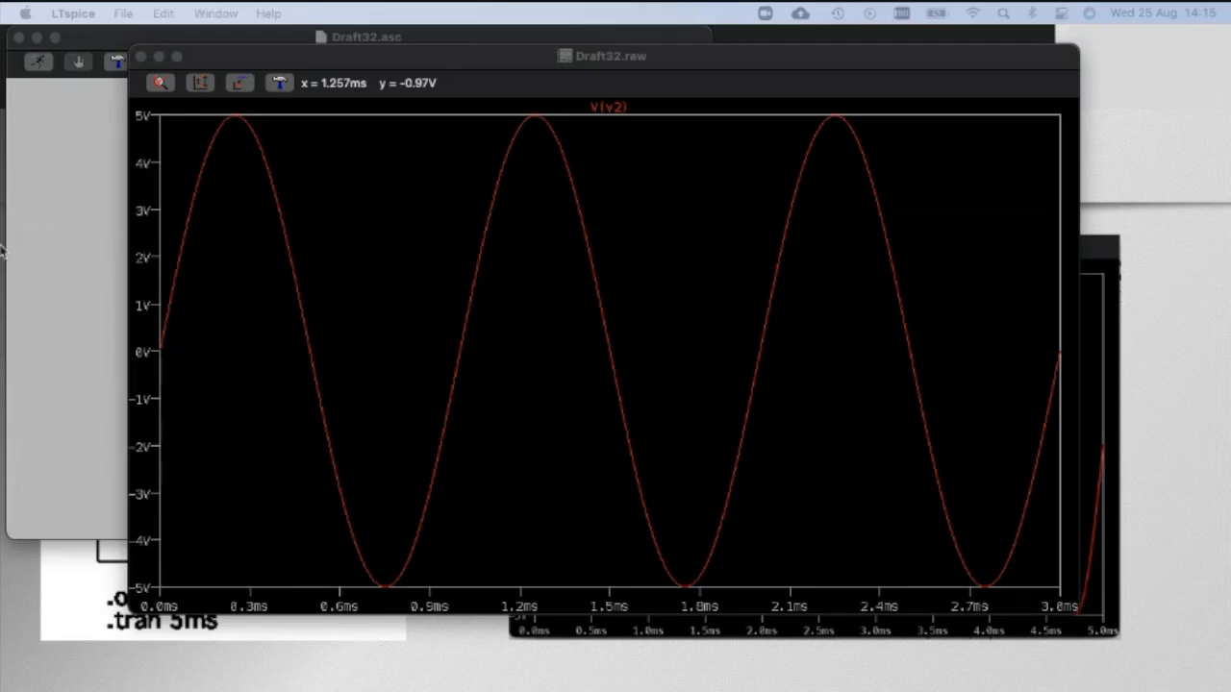
Place a second voltage source in the schematic, level with V2 and to its right
left_click(100, 262)
left_click_drag(336, 234, 388, 240)
key("F2")
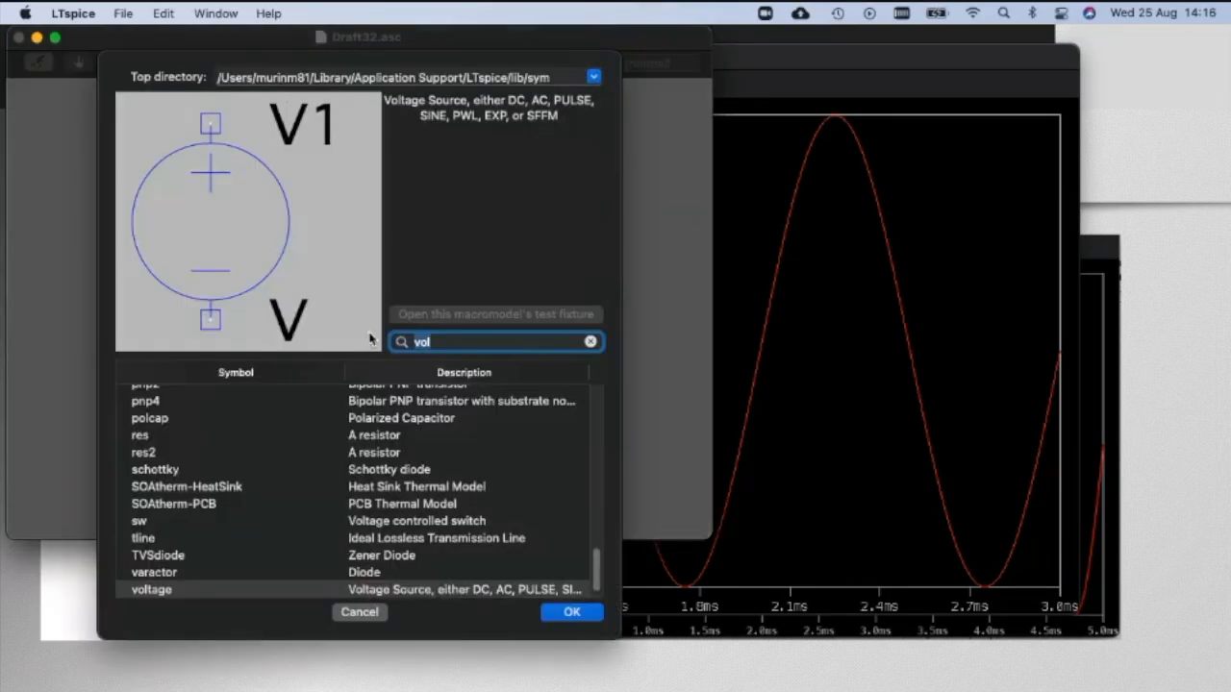
key("Return")
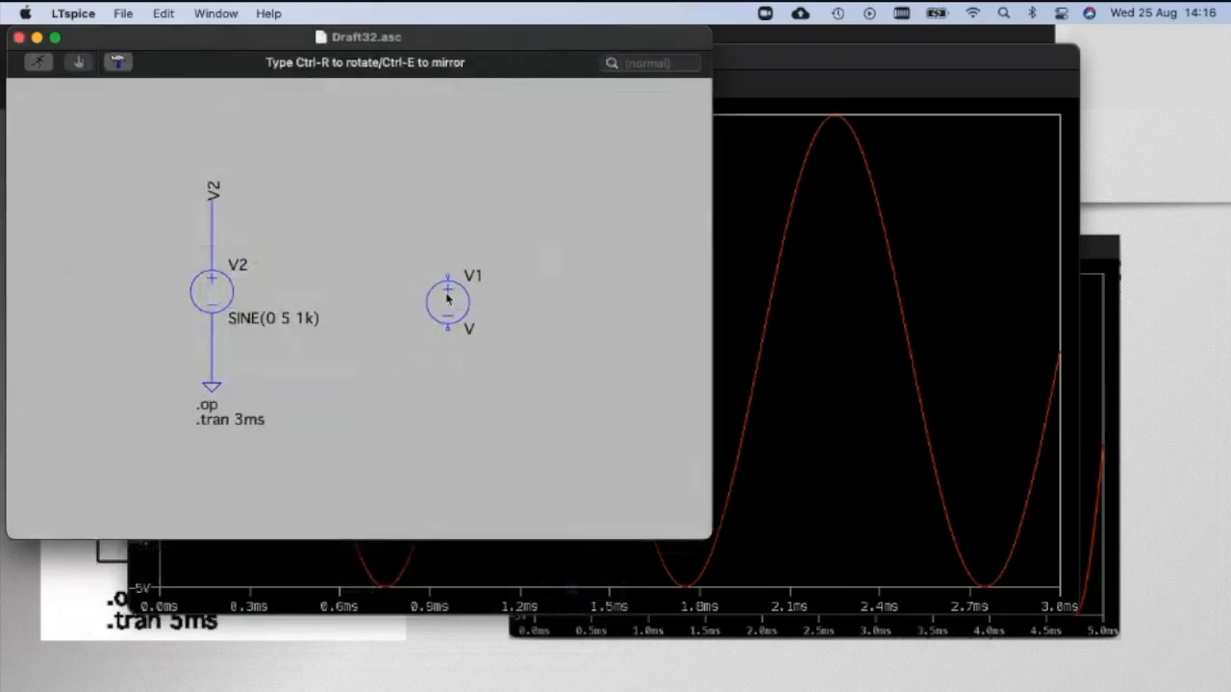
left_click(447, 293)
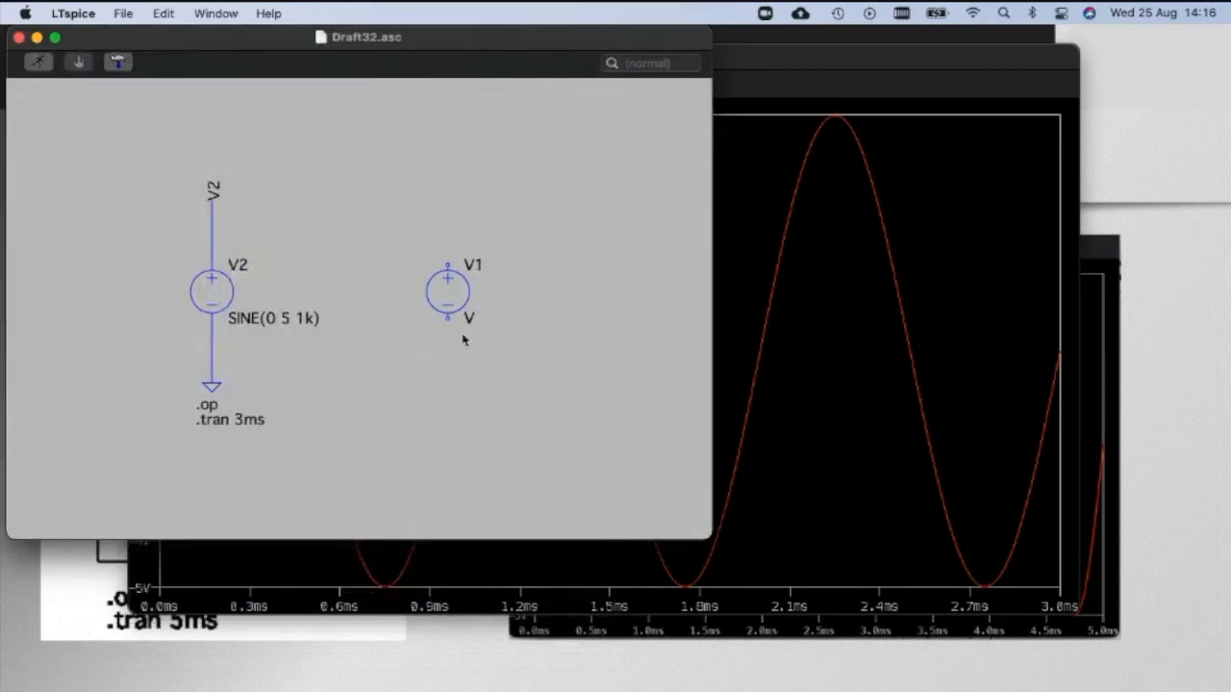
Configure source V1 as a SINE function with amplitude 5 V, frequency 1k and phase φ of 45°
right_click(456, 302)
left_click(364, 316)
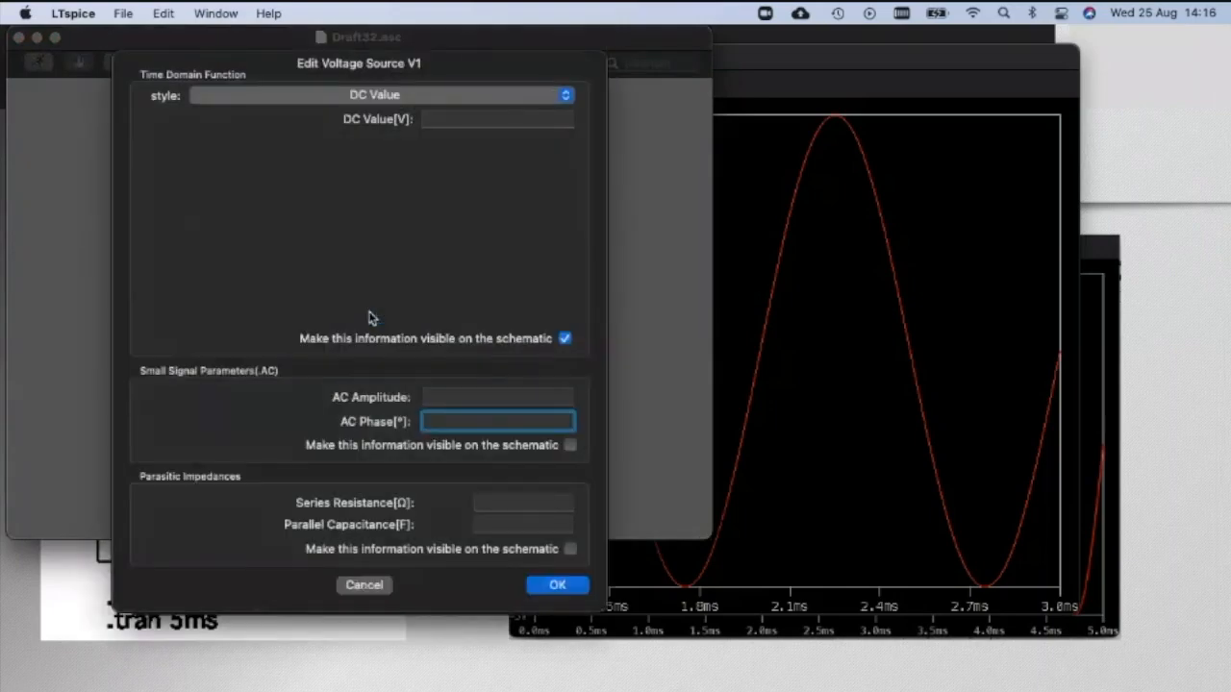
left_click(361, 95)
left_click(367, 138)
left_click(432, 142)
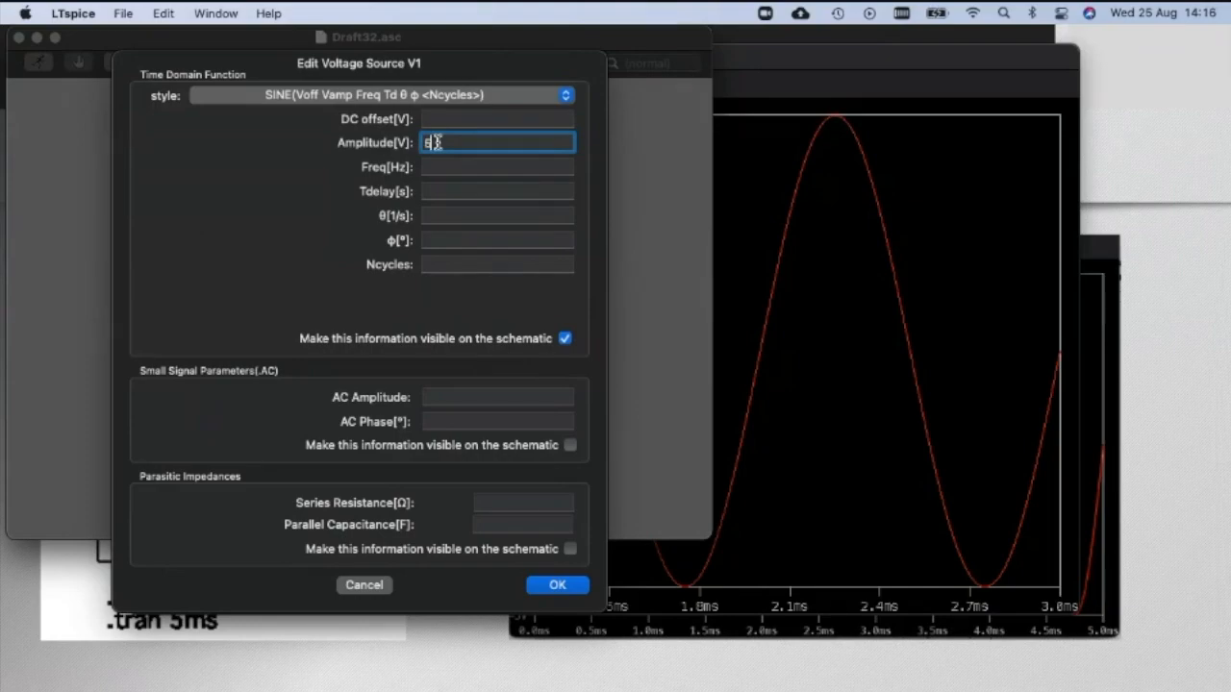
left_click(433, 167)
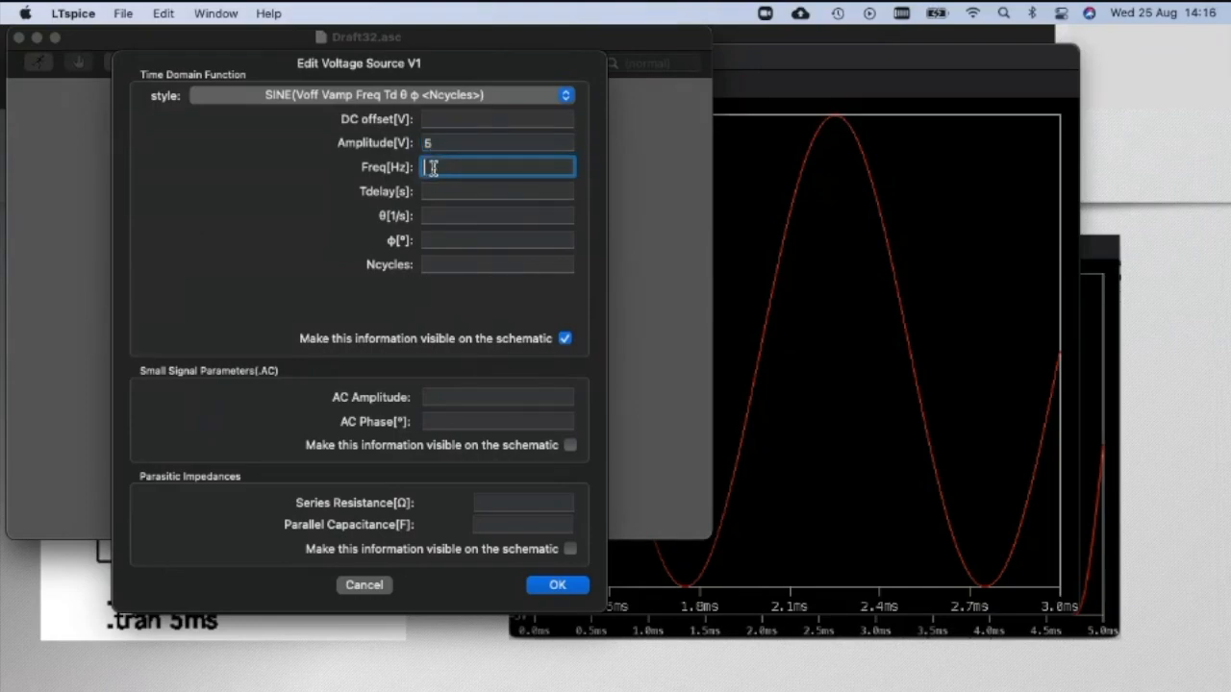
type("1k")
left_click(439, 240)
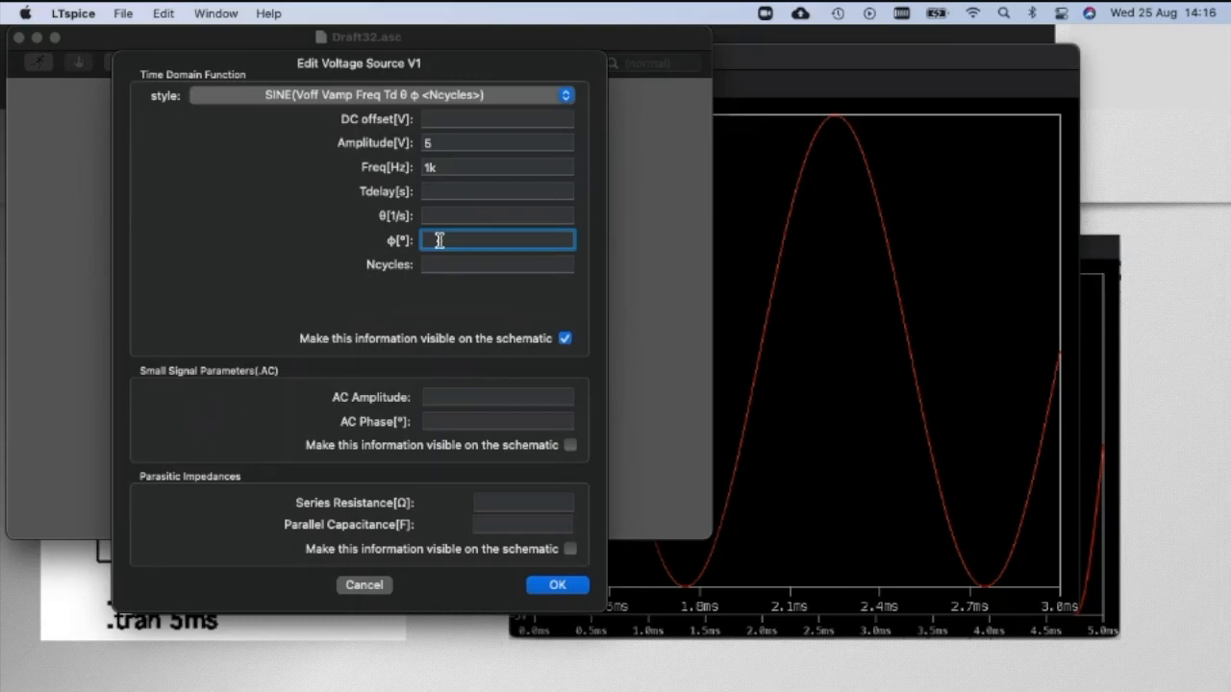
type("4")
left_click(558, 585)
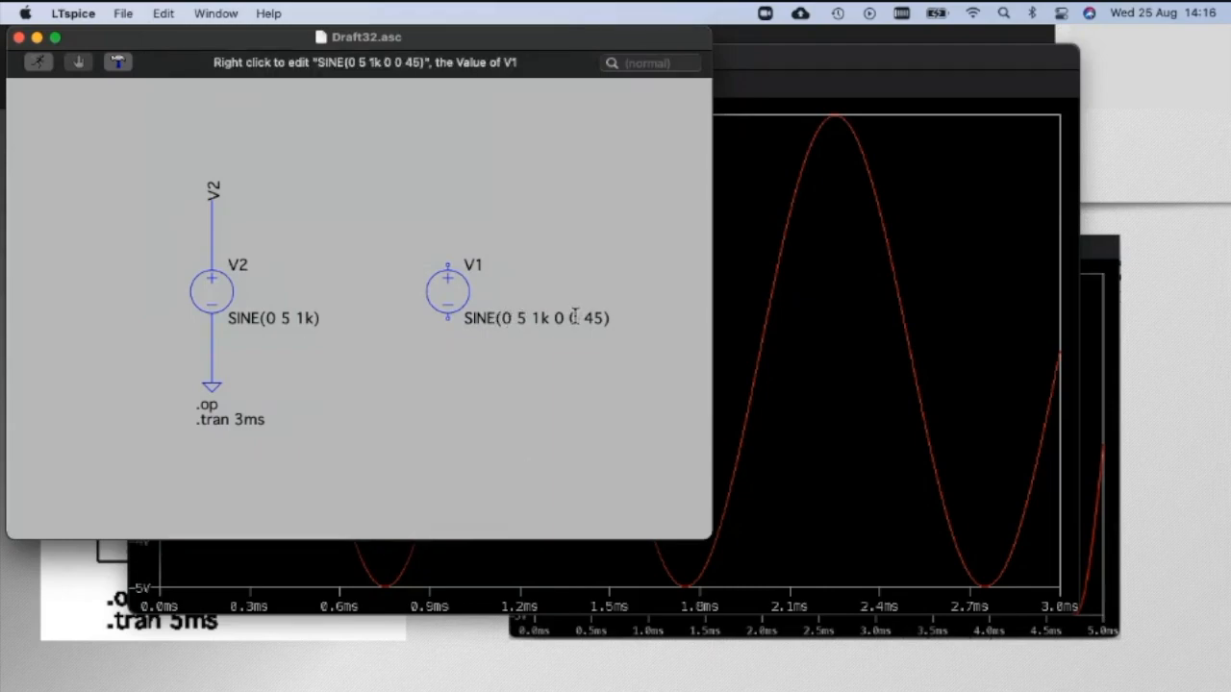
right_click(441, 284)
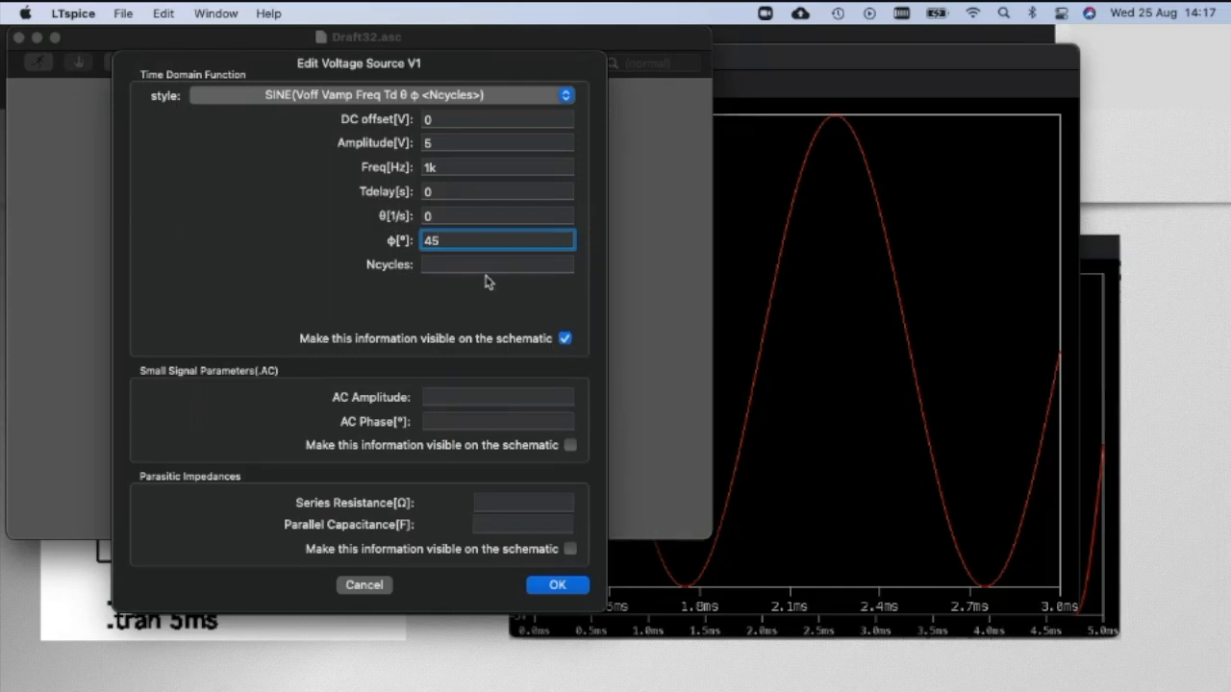
left_click(558, 584)
key("F3")
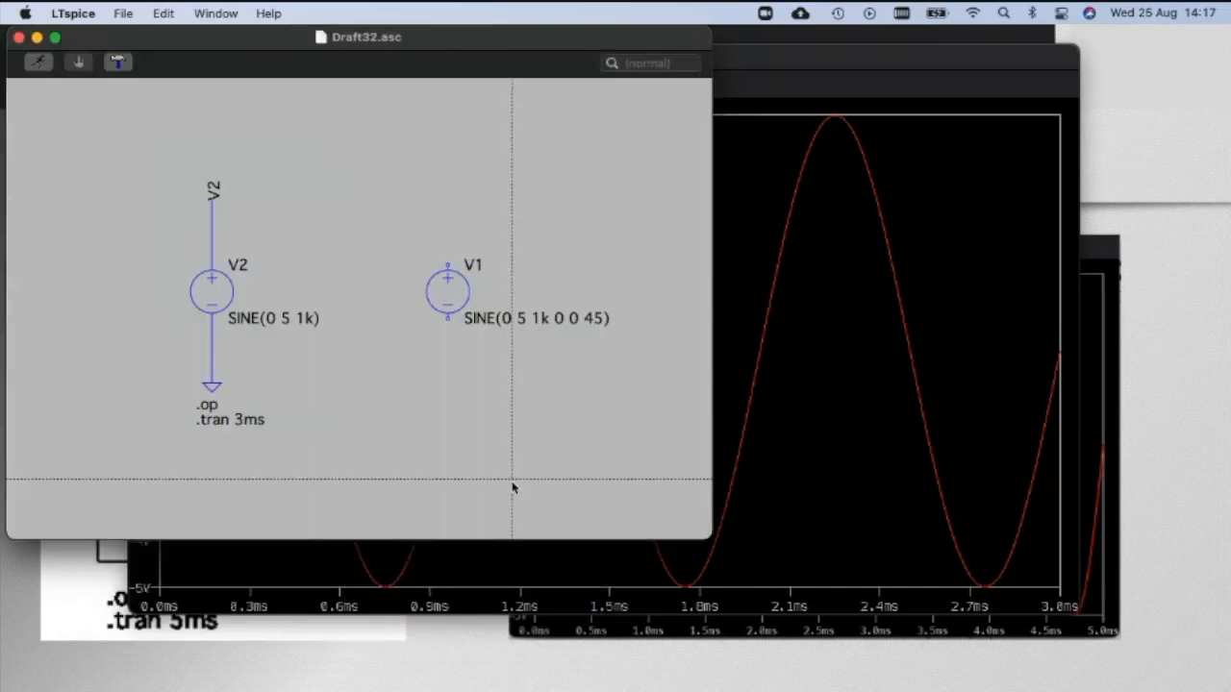
left_click(439, 384)
key("Escape")
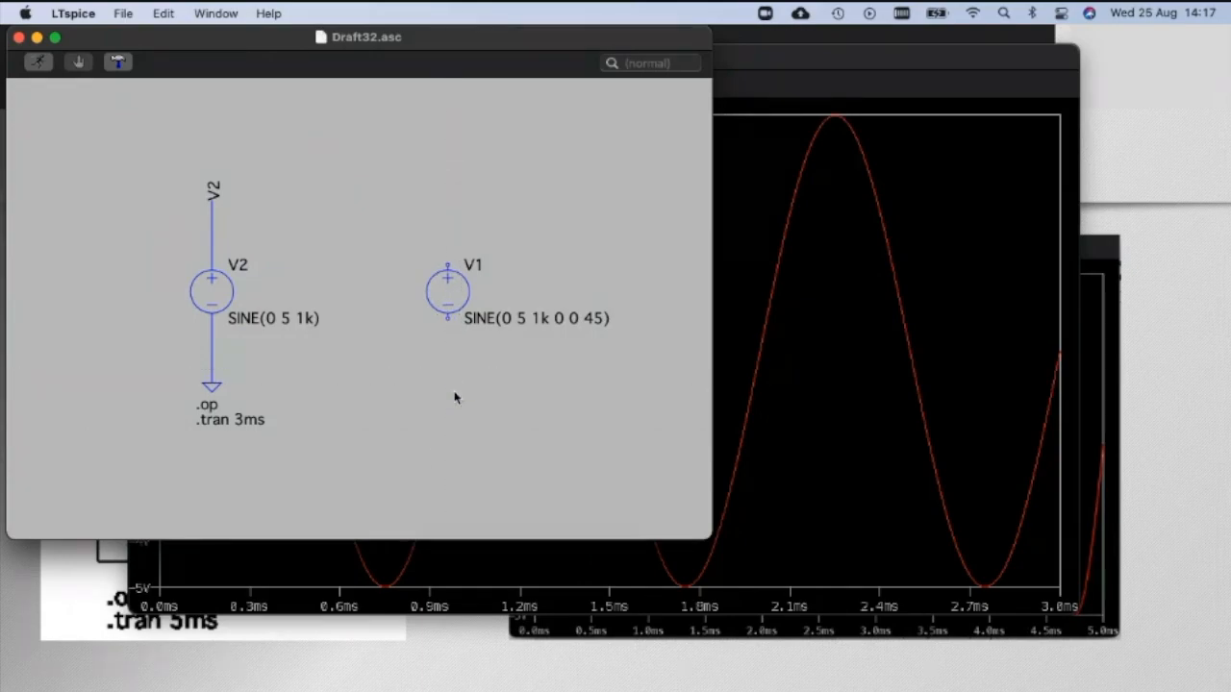
Draw a straight vertical wire through V1, extending from both terminals to match the height of V2's wire
key("F3")
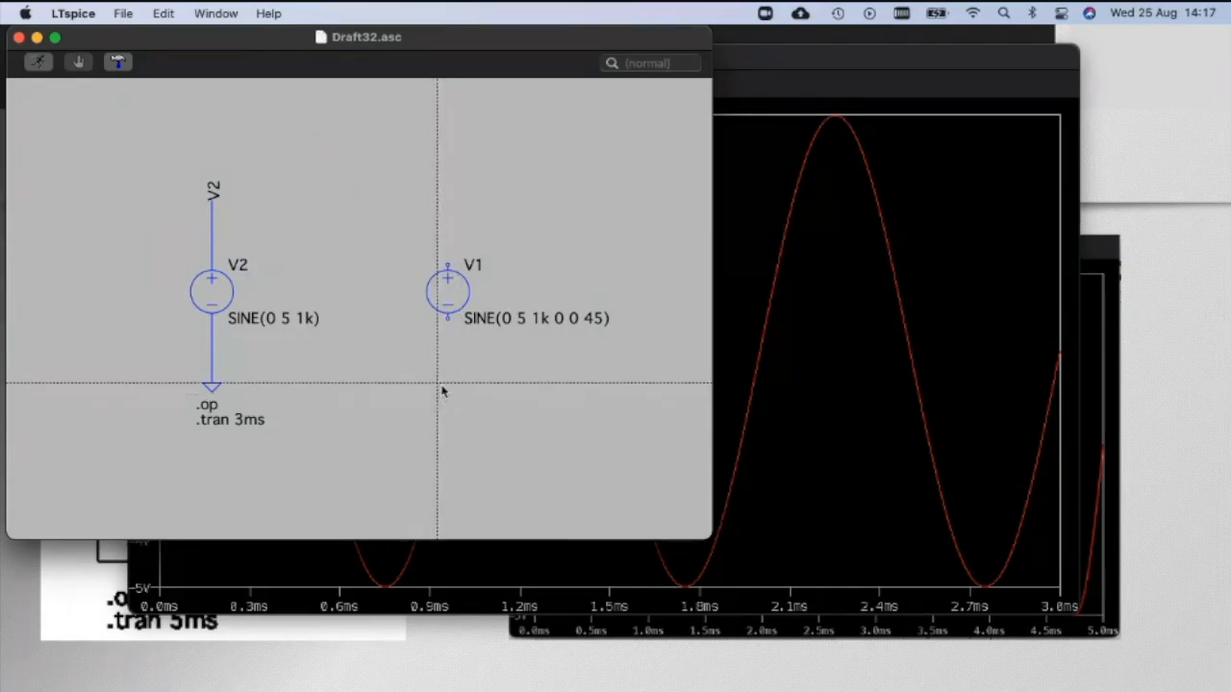
left_click(447, 383)
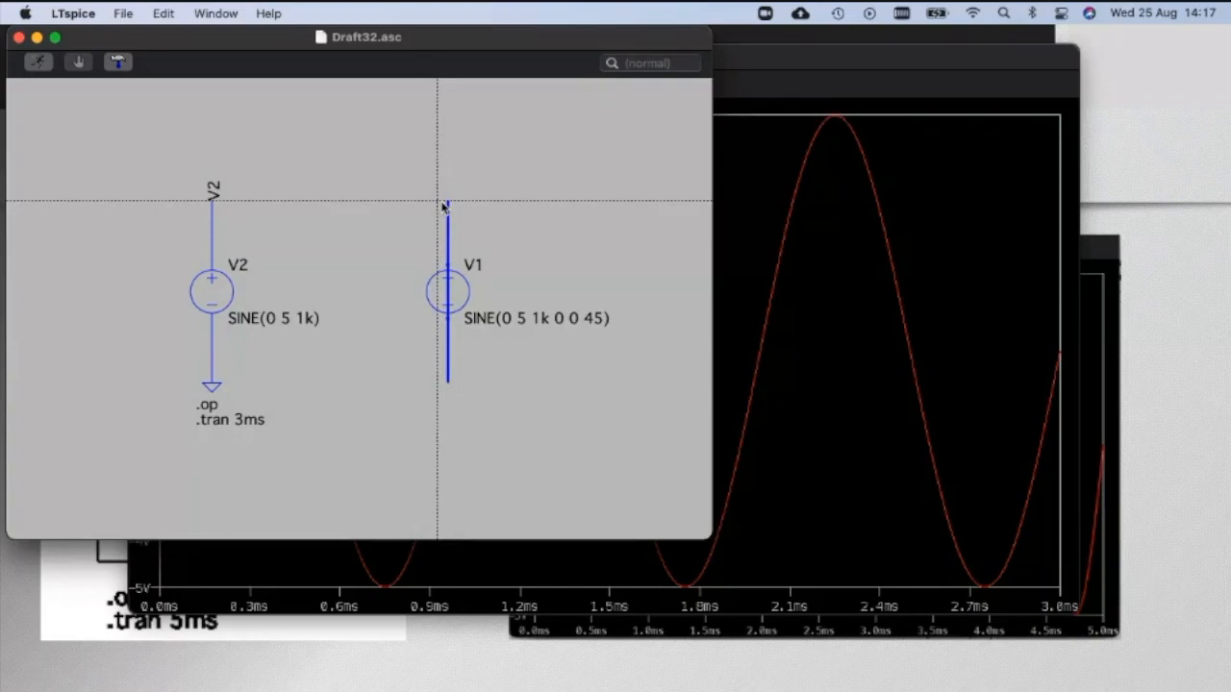
left_click(449, 204)
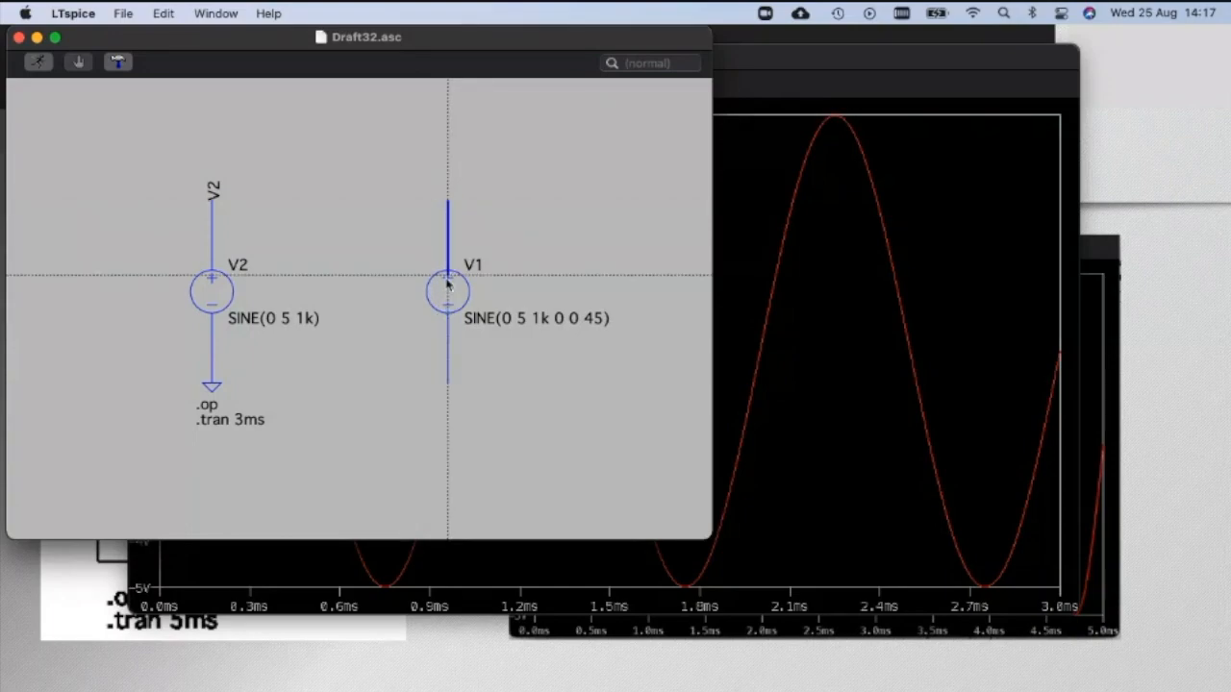
key("Escape")
Label the lower end of V1's wire as GND (global node 0)
right_click(449, 384)
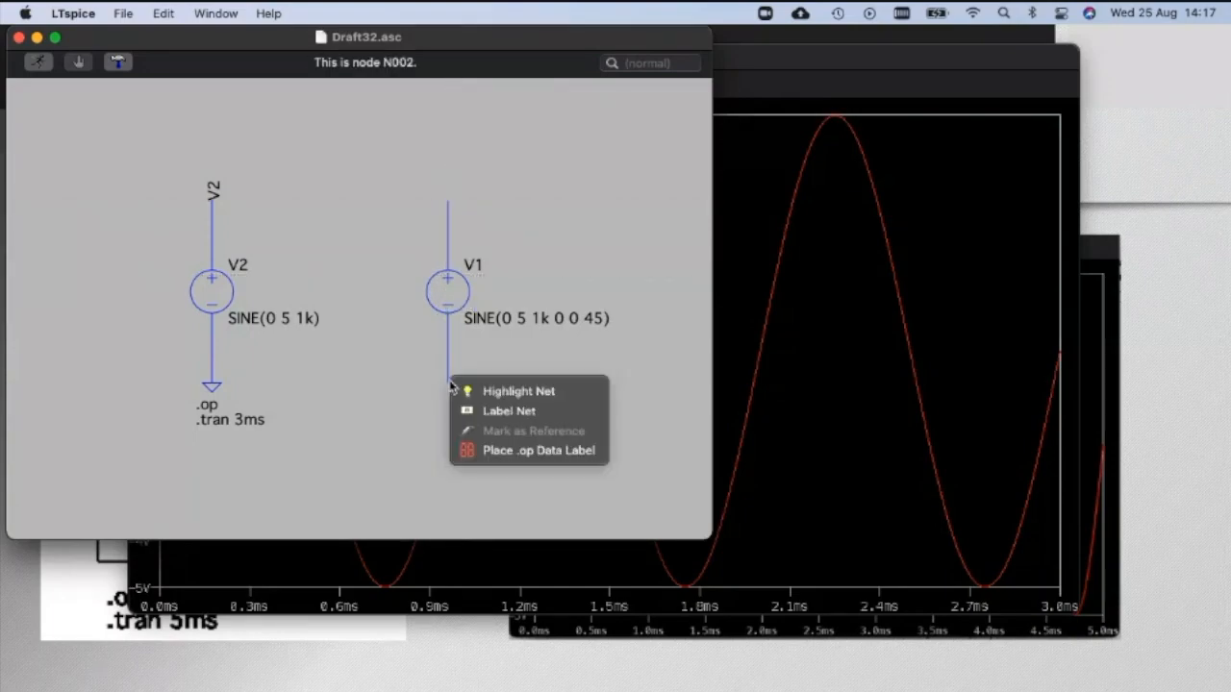
left_click(495, 410)
left_click(351, 245)
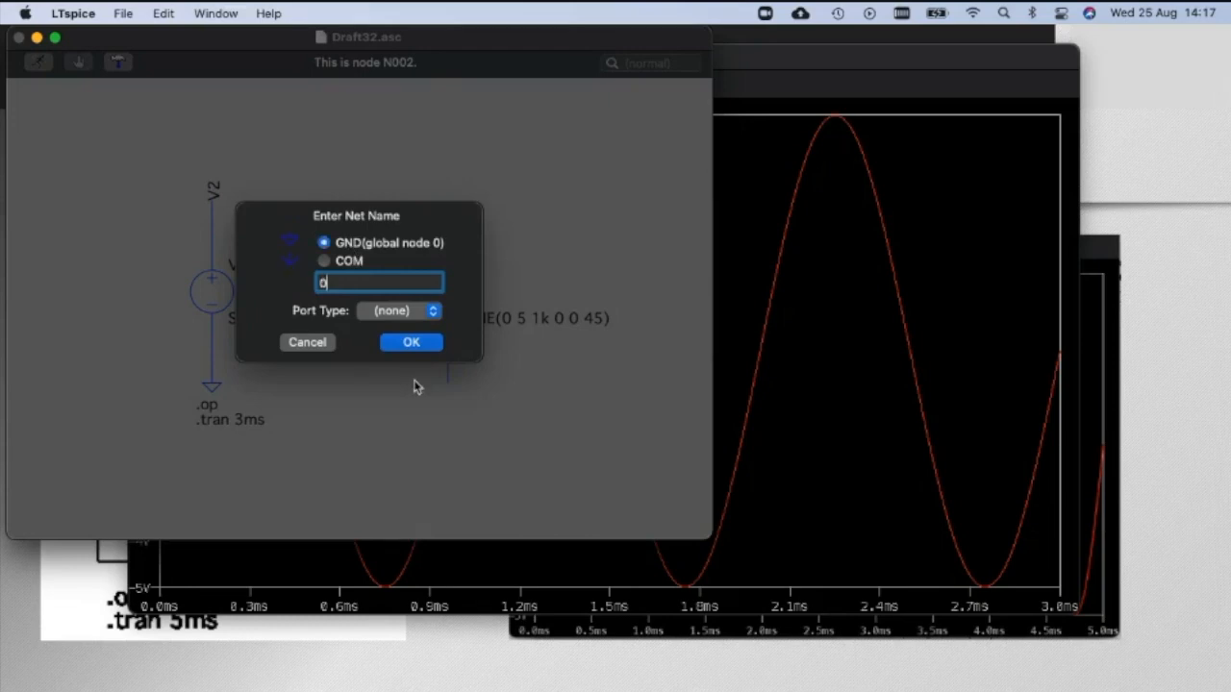
left_click(411, 343)
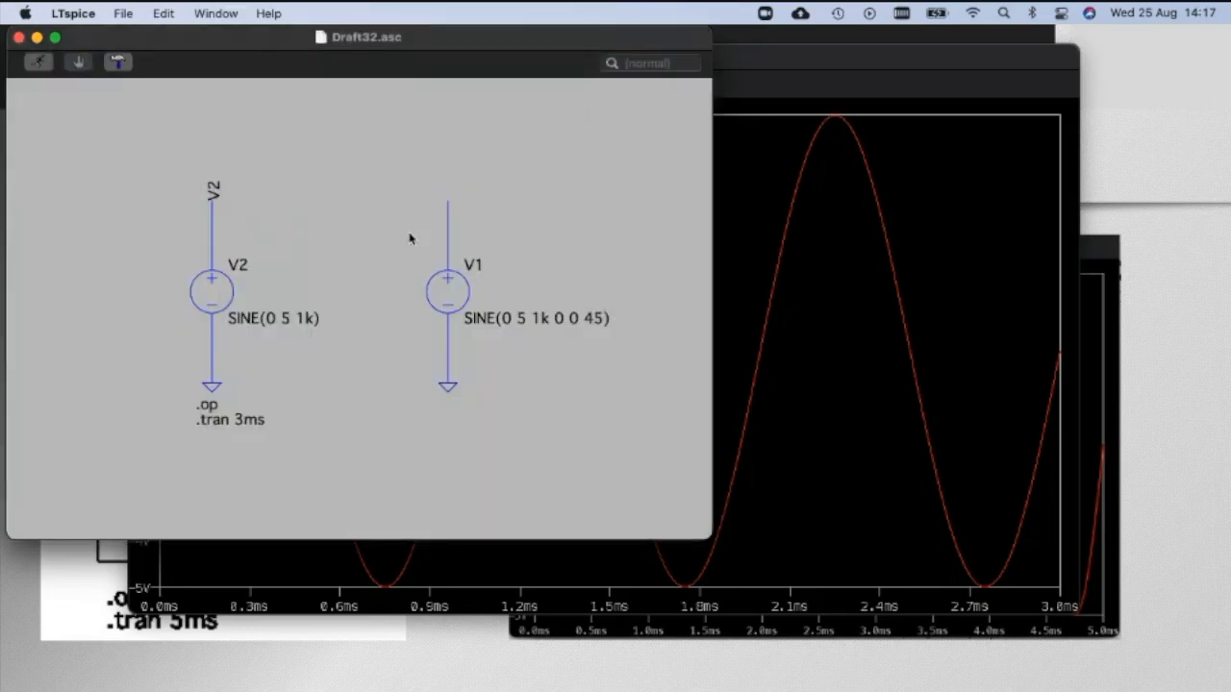
Label the net at the upper end of V1's wire as V1
right_click(450, 204)
left_click(461, 227)
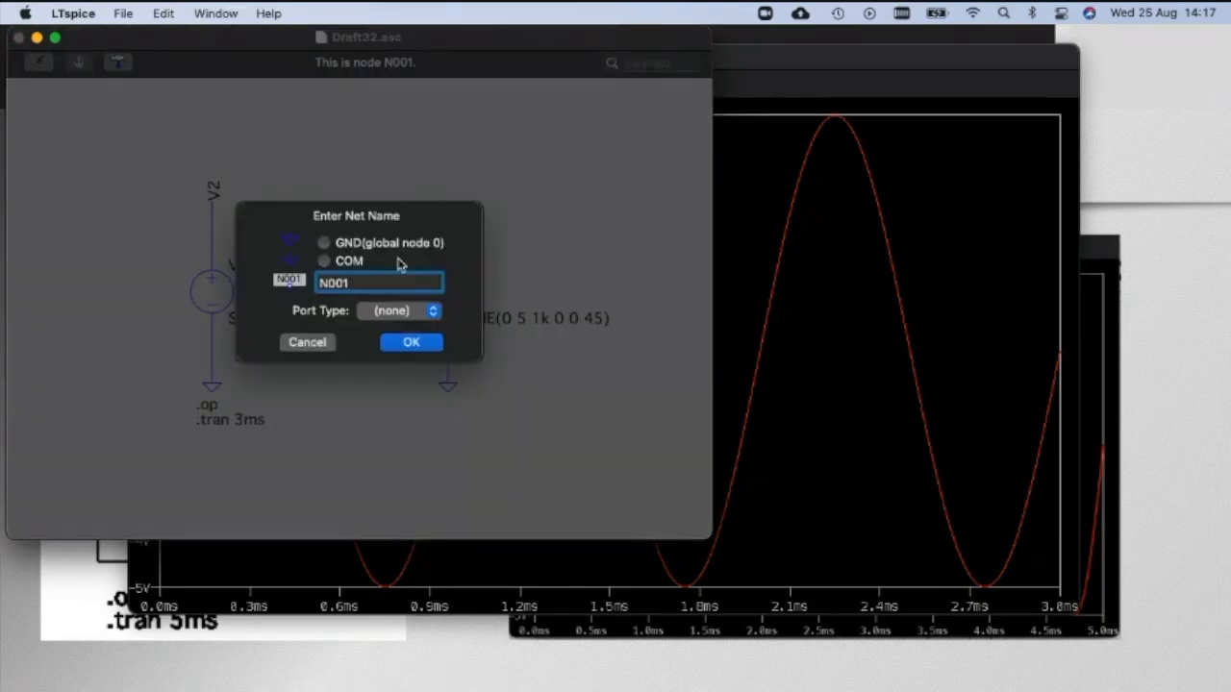
double_click(369, 282)
type("V1")
key("Return")
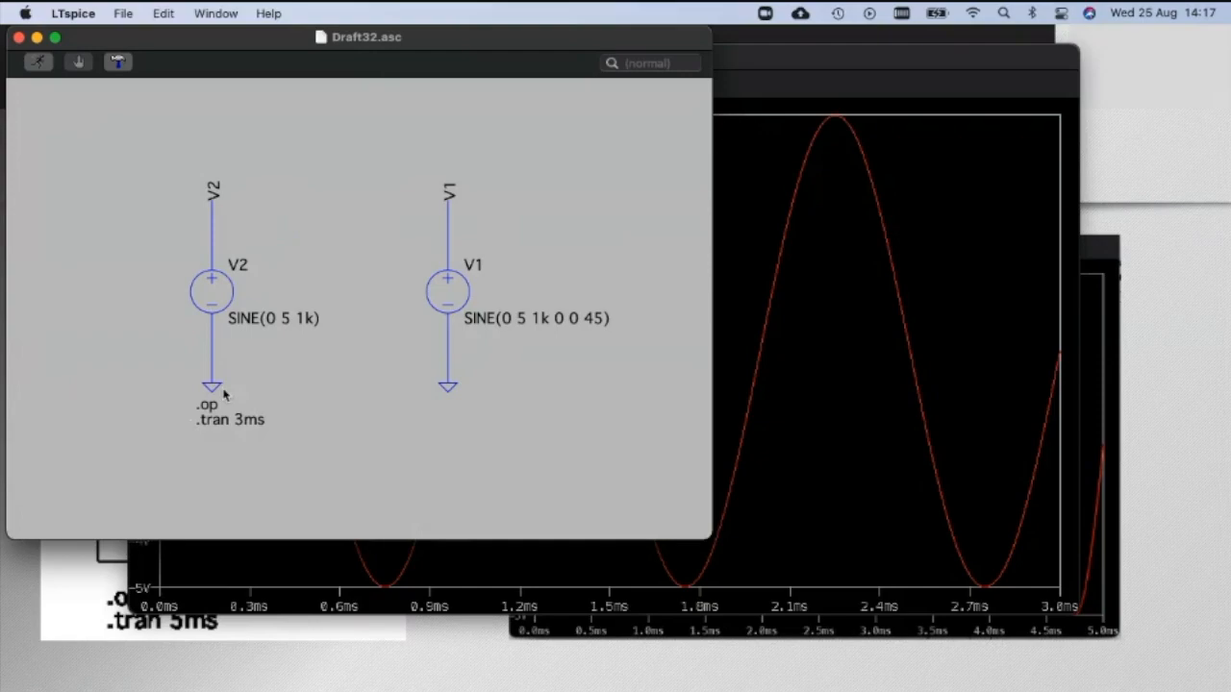
Run the simulation and plot the voltage at node V1 together with the existing V(v2) trace
left_click(813, 268)
left_click_drag(478, 55, 599, 55)
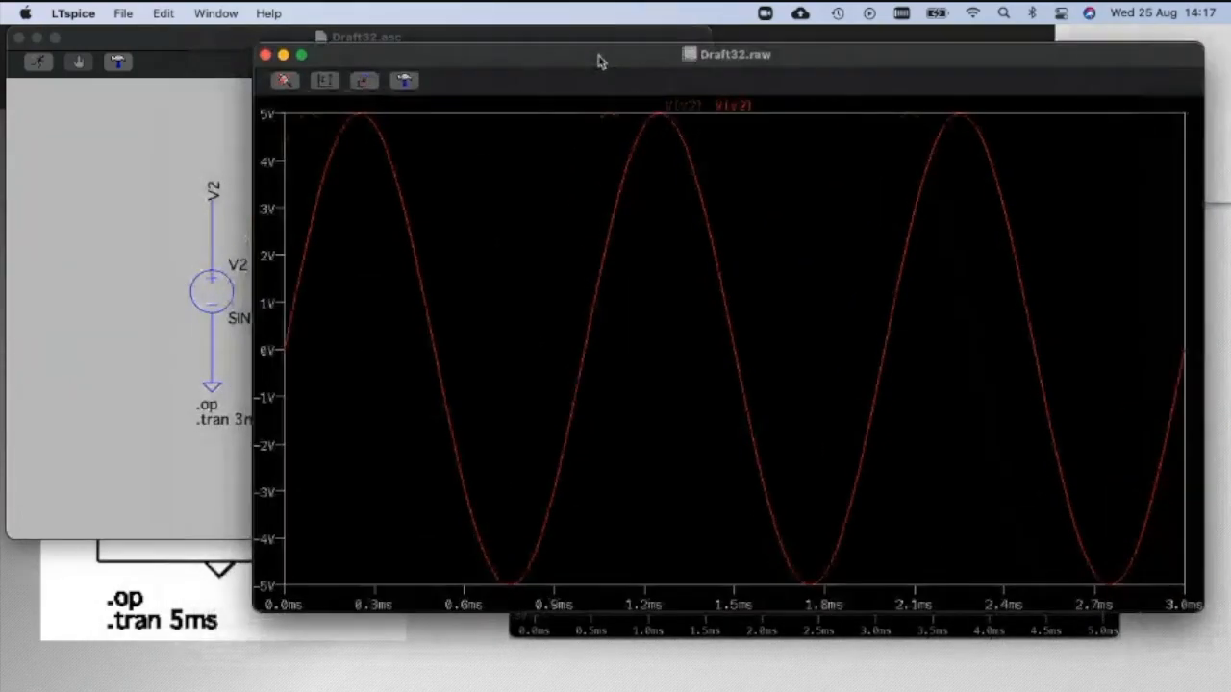
left_click(152, 233)
left_click(768, 146)
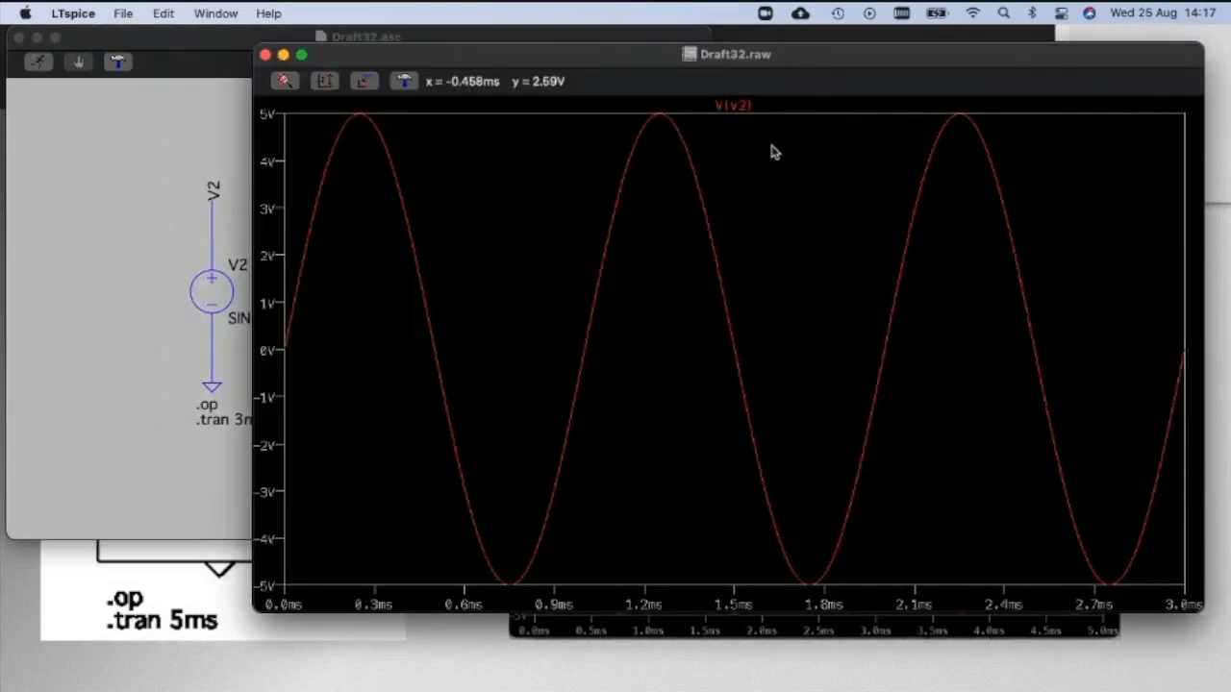
left_click(169, 107)
left_click(38, 62)
left_click(70, 240)
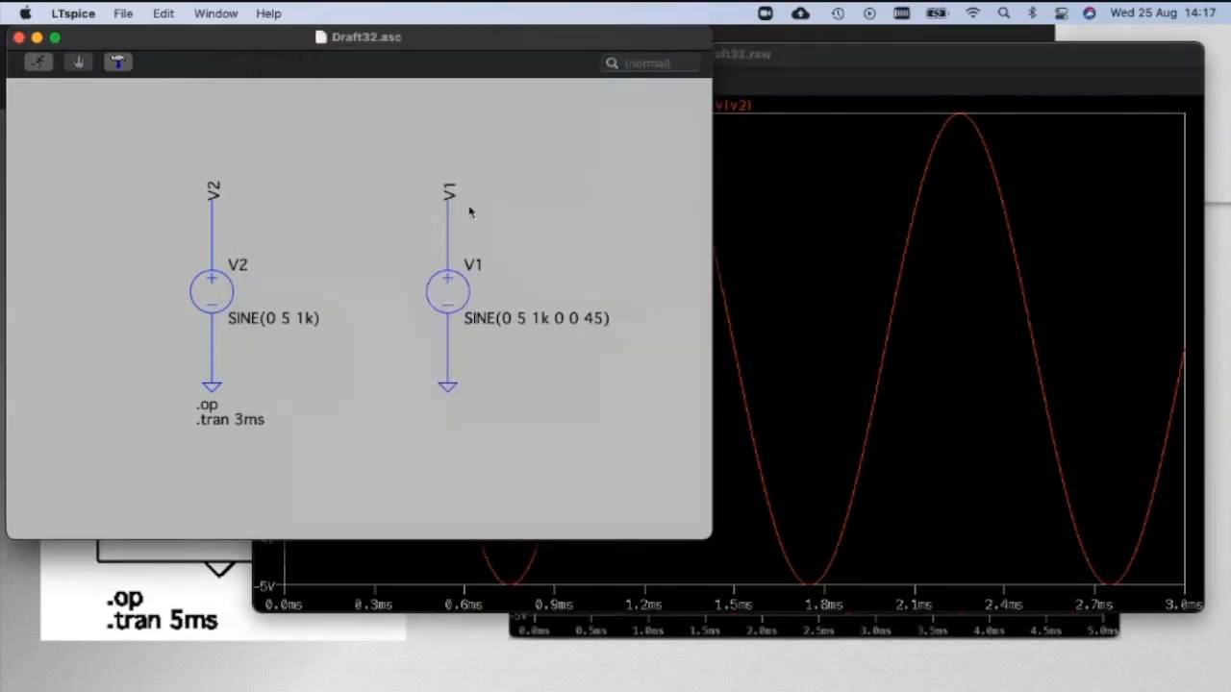
left_click(458, 183)
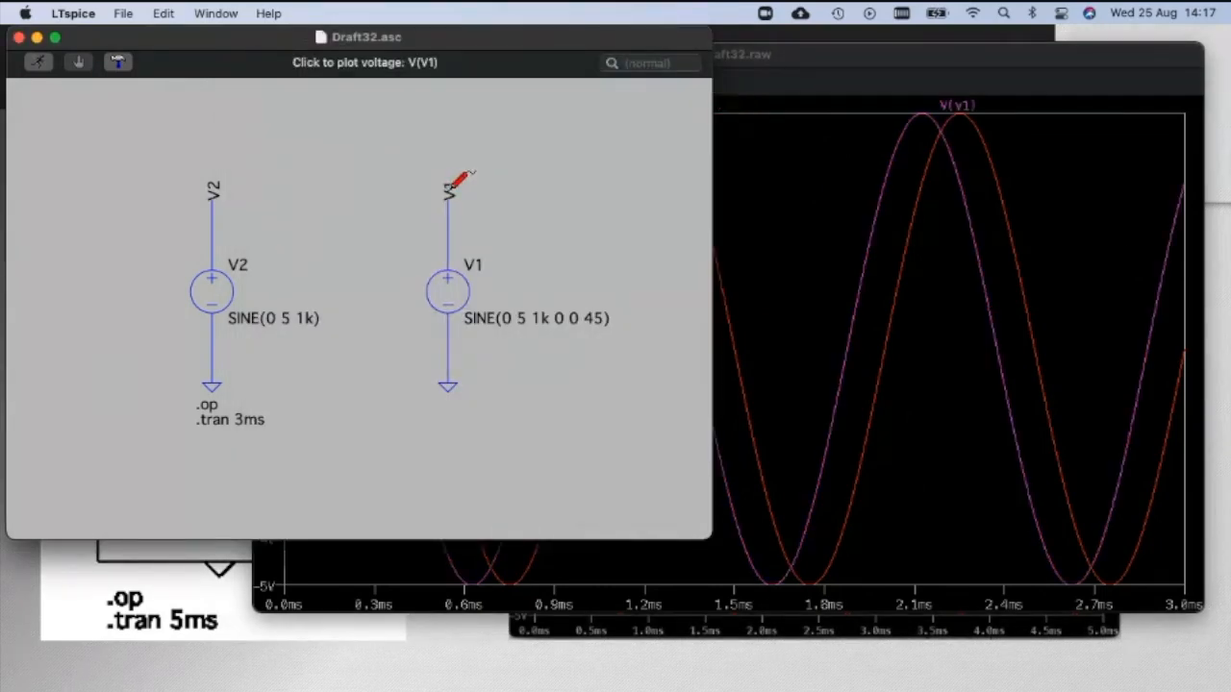
Move the waveform window toward the upper-left of the desktop and enlarge it to fill most of the screen
left_click(827, 237)
left_click_drag(841, 72, 627, 59)
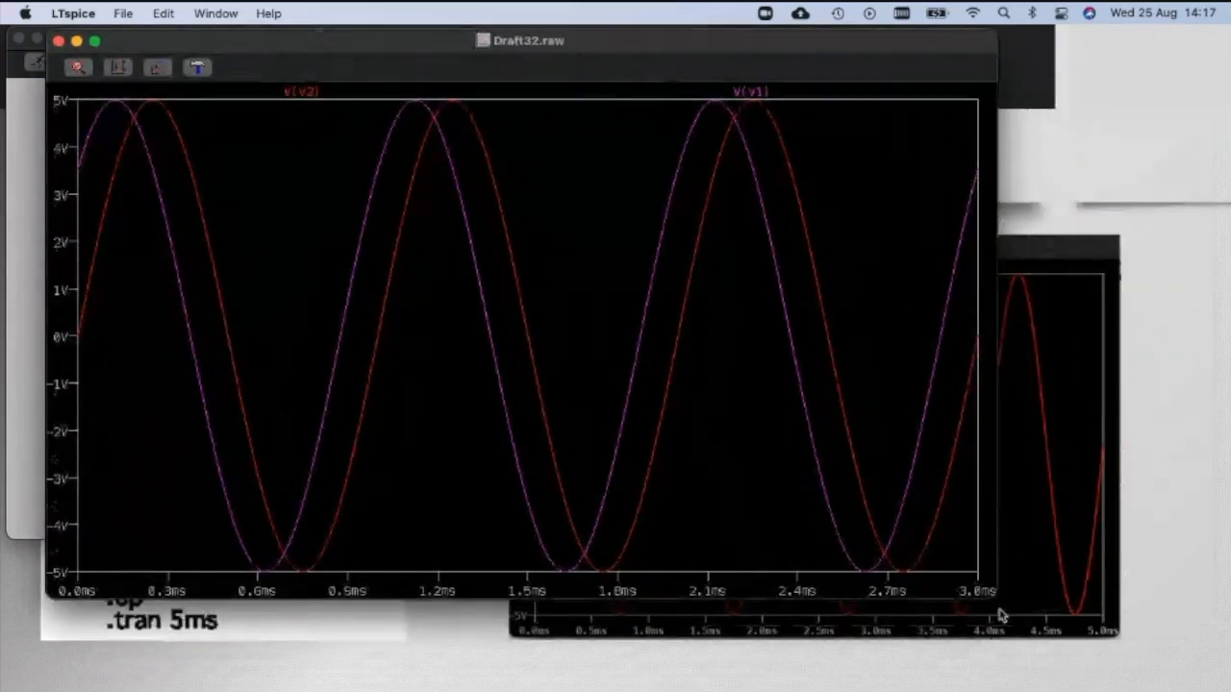
left_click_drag(997, 598, 1201, 677)
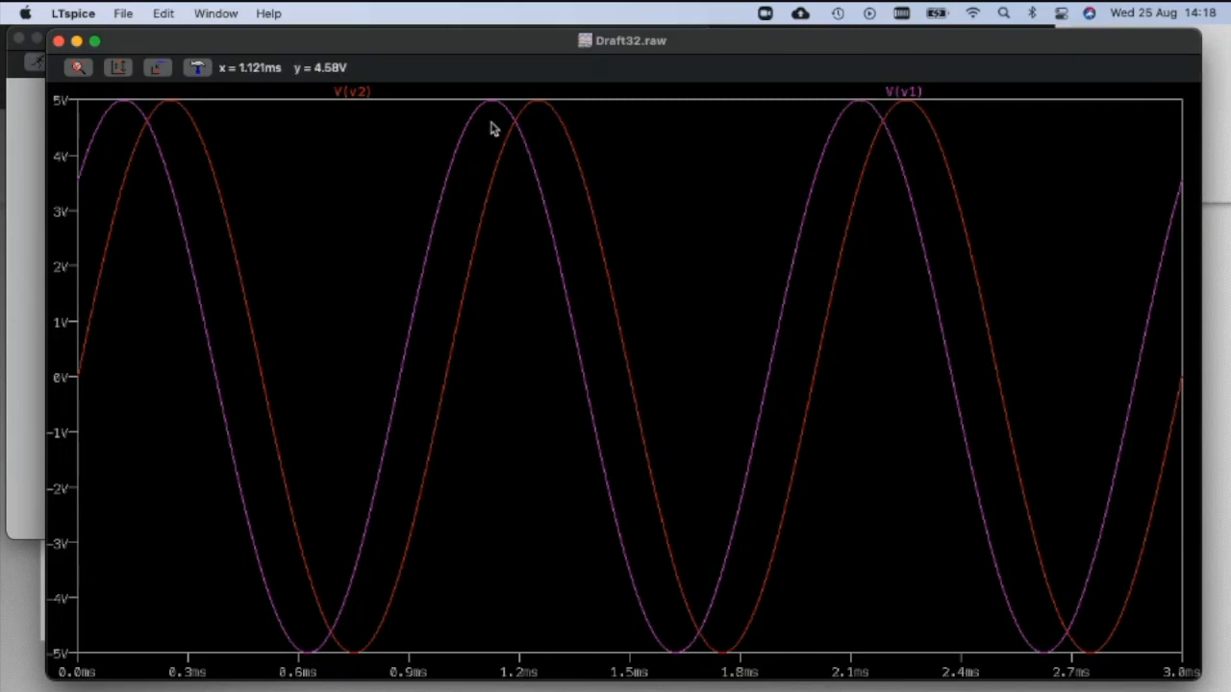
Attach two cursors to the V(v1) trace and place them on its second and third peaks to measure the period and frequency
left_click(902, 92)
mouse_move(663, 571)
left_mouse_down()
mouse_move(603, 515)
mouse_move(509, 282)
mouse_move(491, 272)
left_mouse_up()
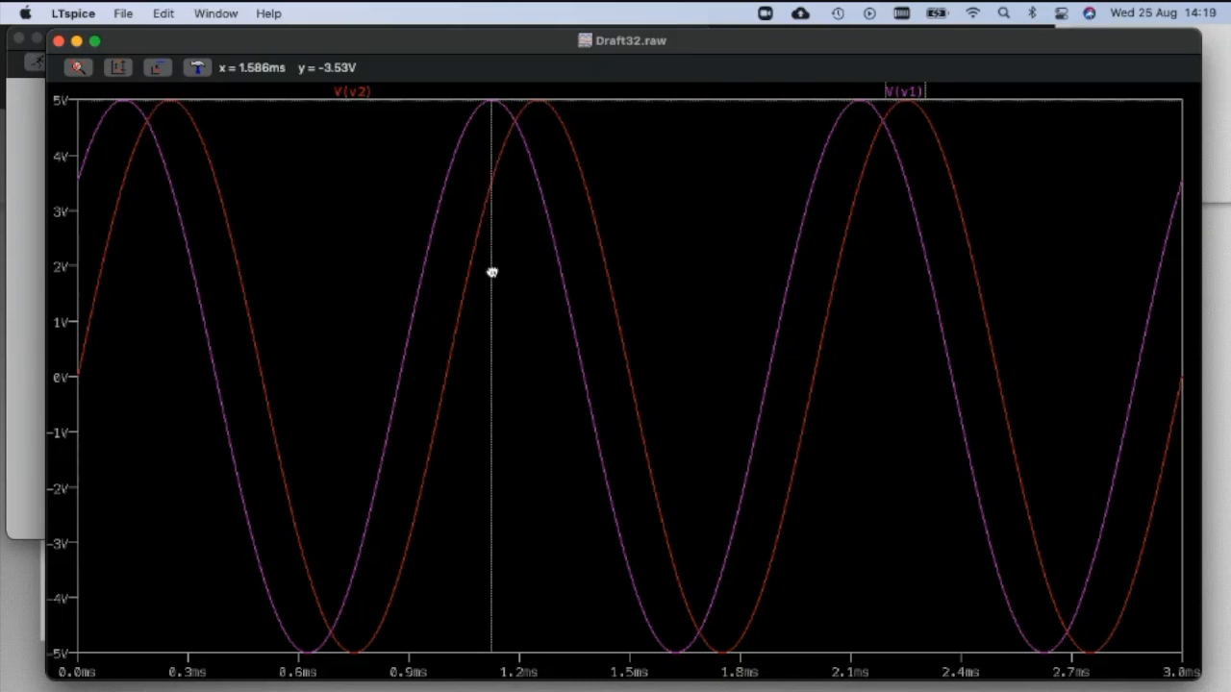
left_click(904, 91)
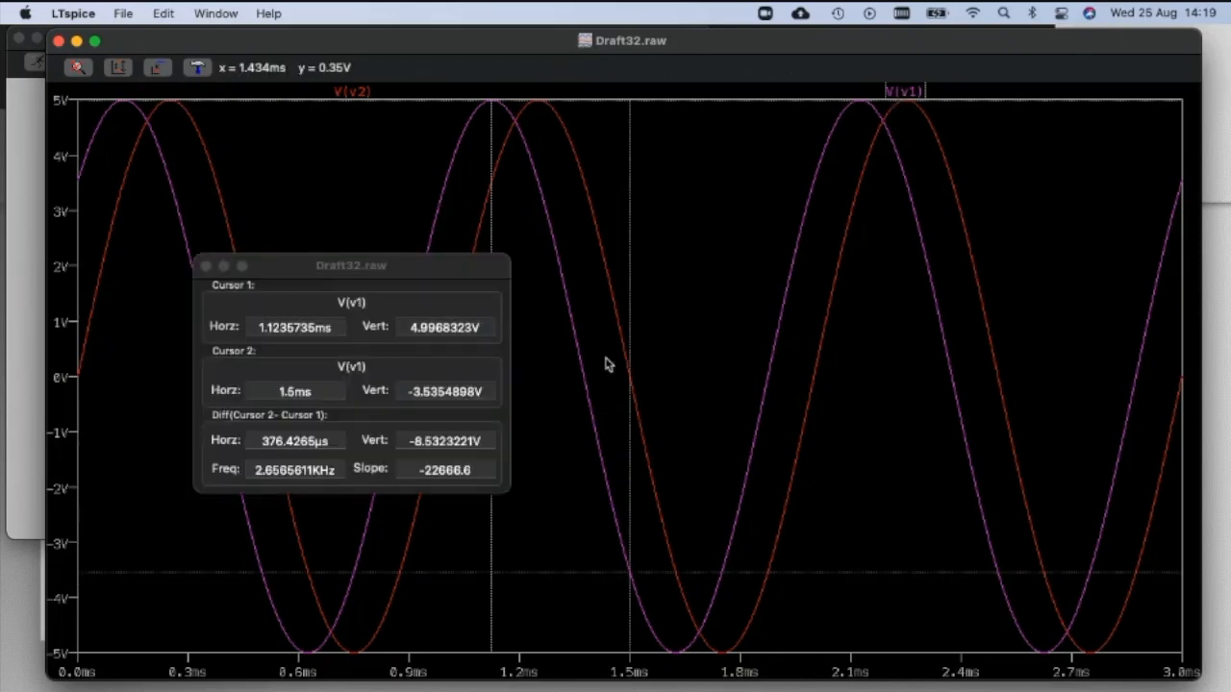
left_click_drag(649, 575, 831, 310)
left_click_drag(854, 287, 862, 286)
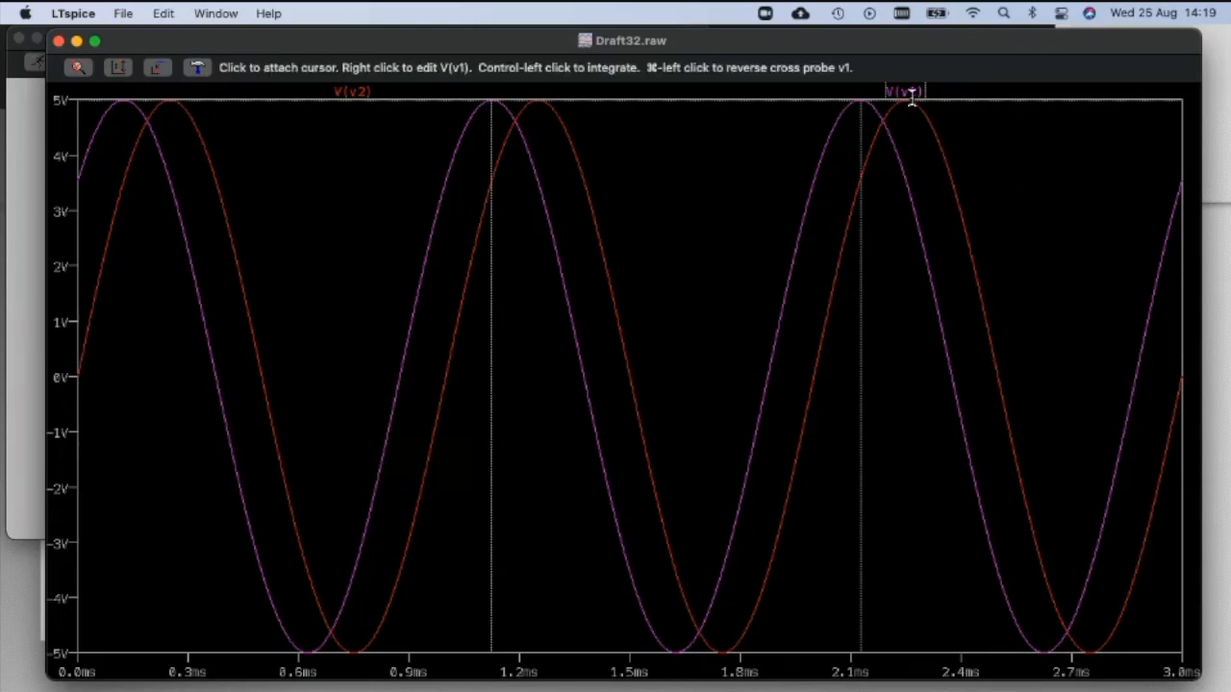
left_click_drag(445, 271, 761, 213)
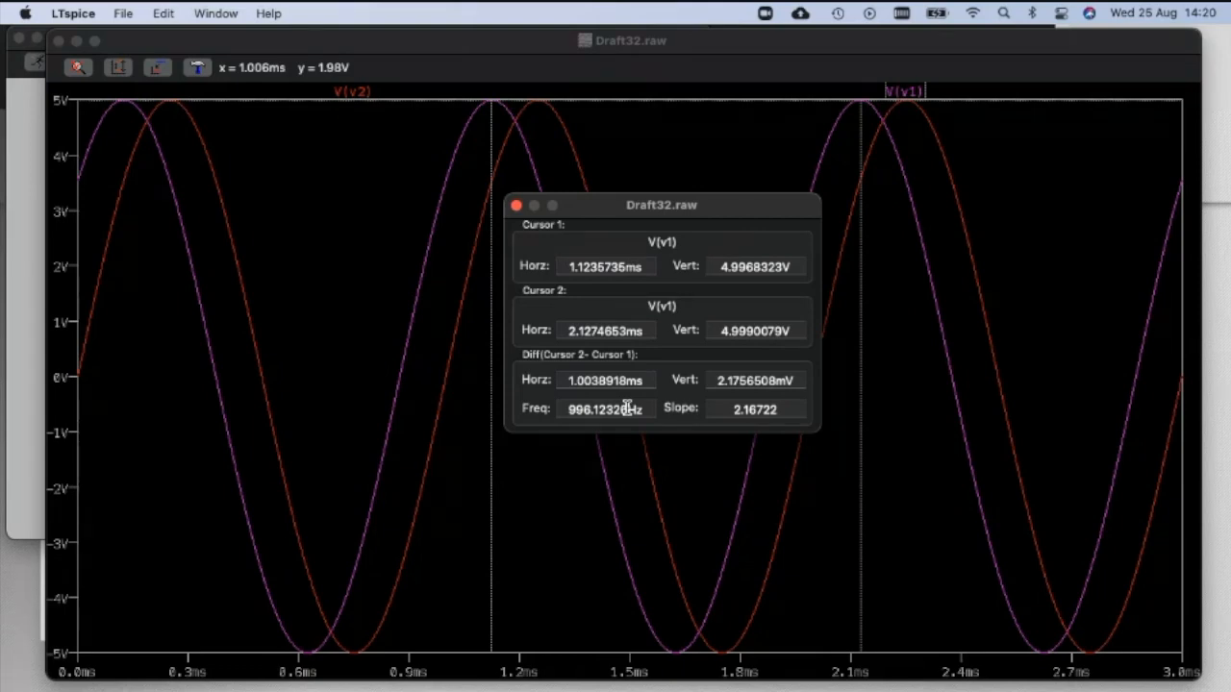
Switch to the PowerPoint presentation and show the slide on manually calculating the phase difference between two sources
key("super+Tab")
key("super+Tab")
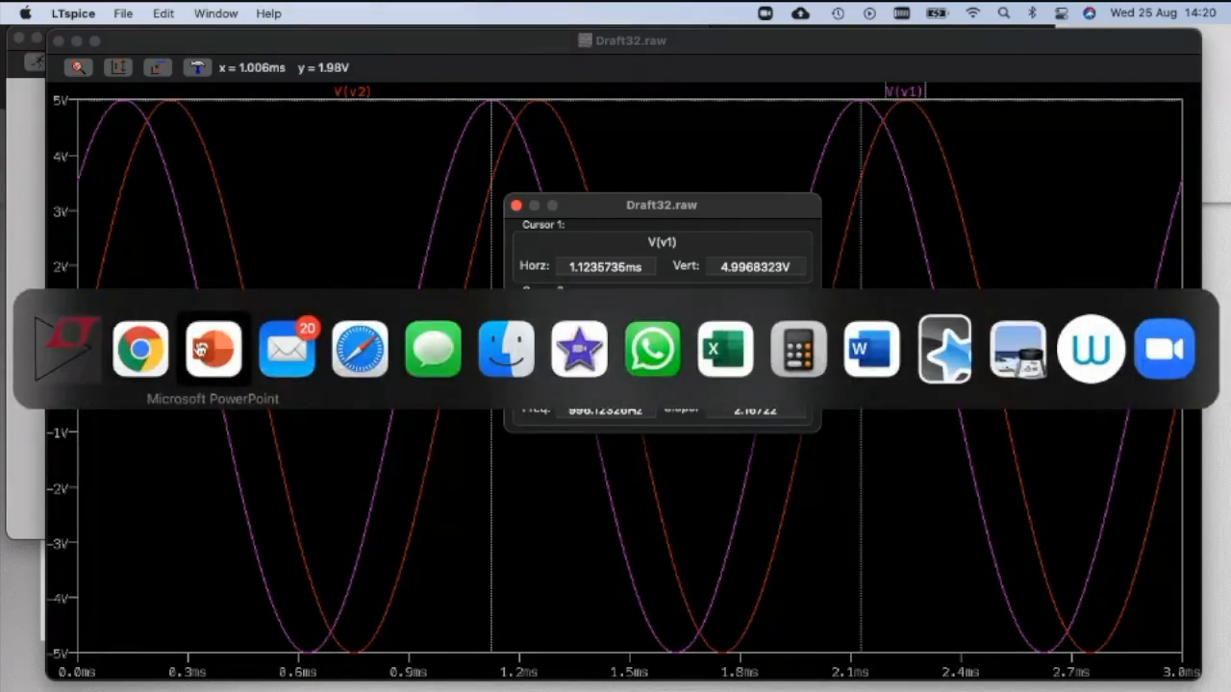
key("Right")
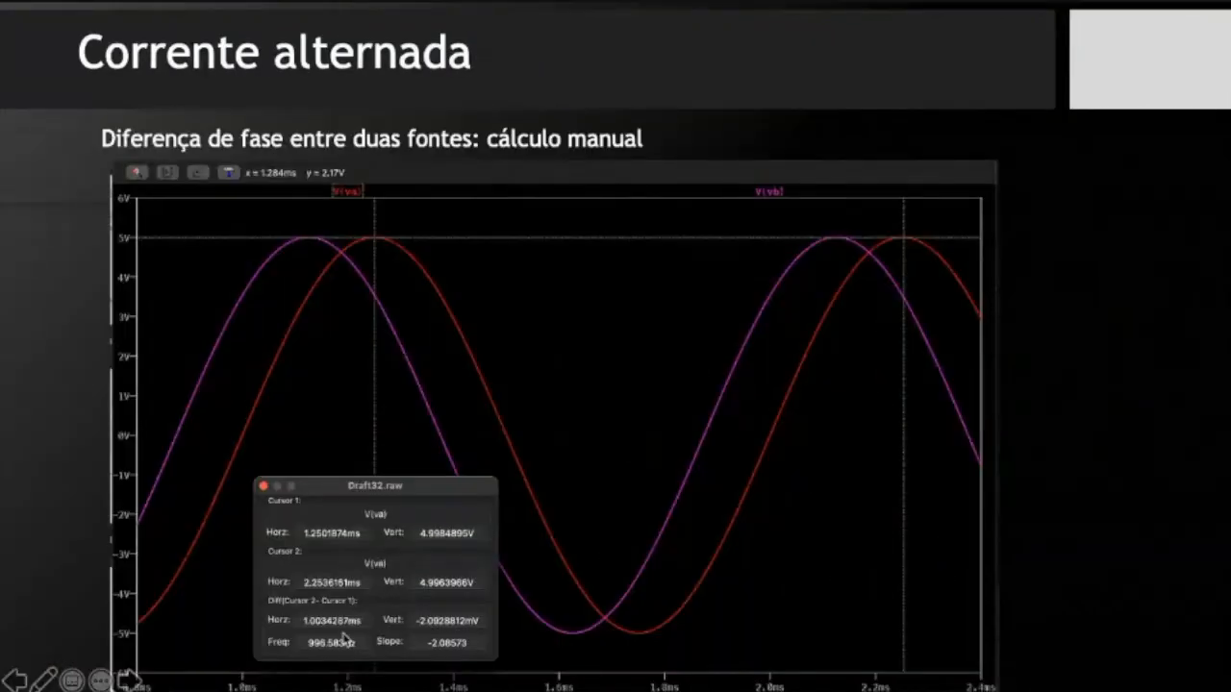
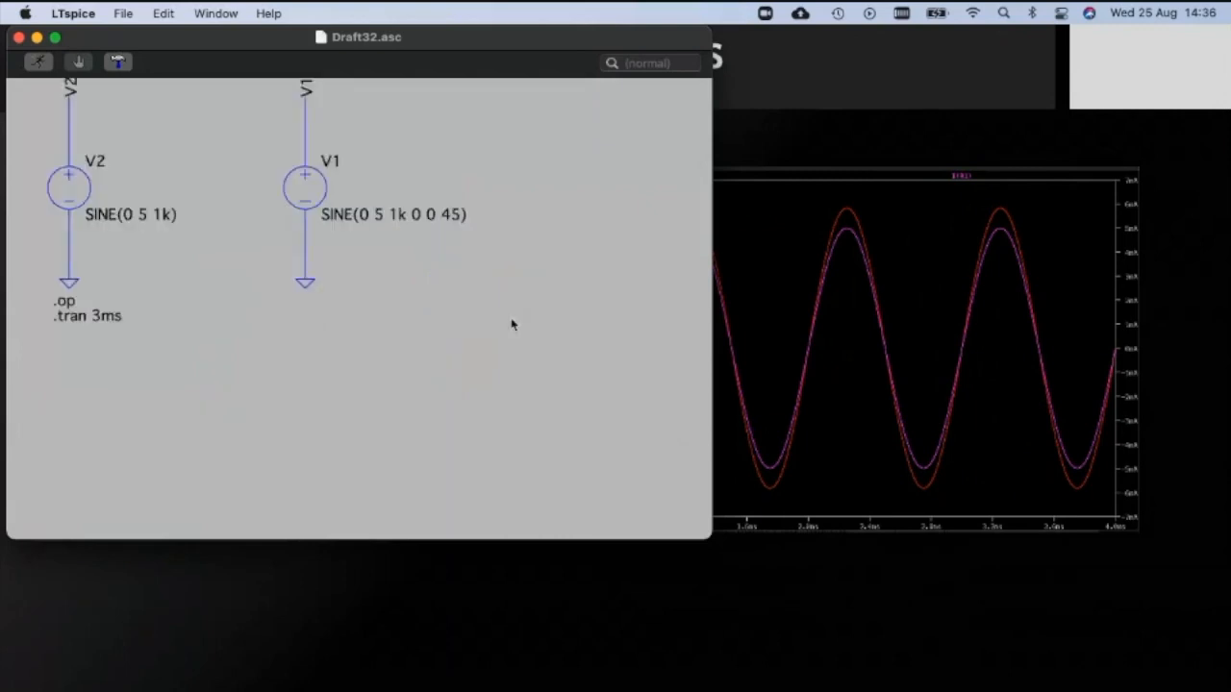
Delete source V1 from the schematic along with its wires, net label and ground symbol
key("Delete")
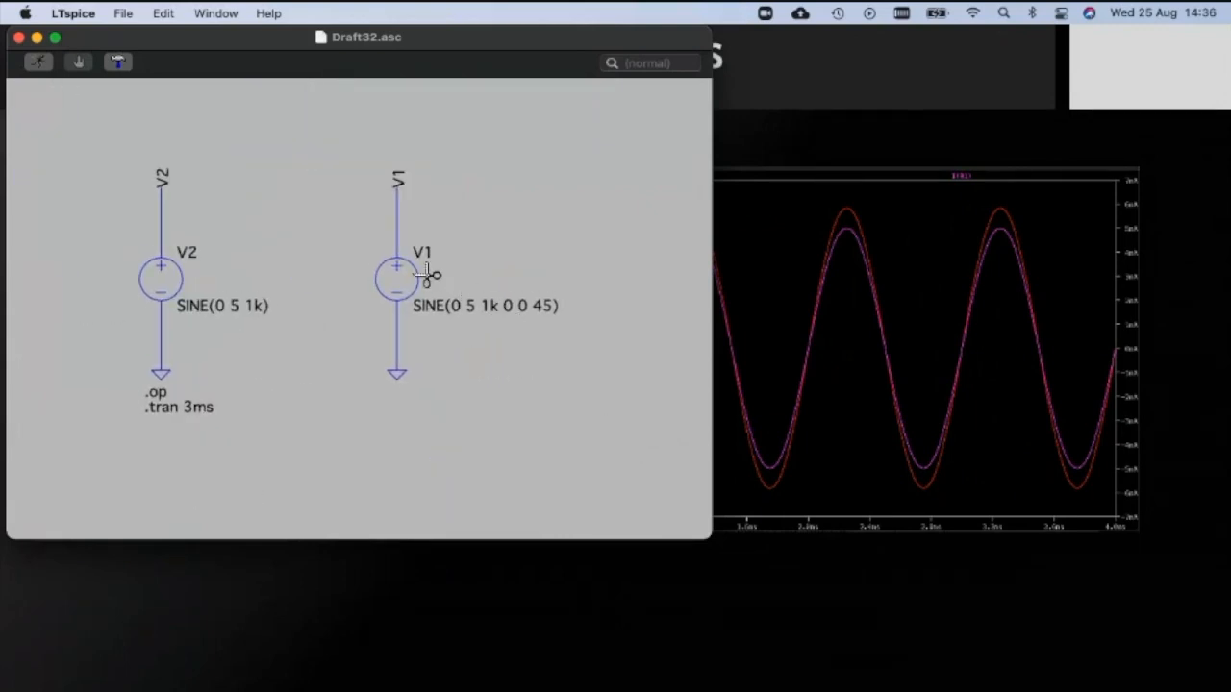
left_click(423, 274)
left_click(399, 181)
left_click(397, 207)
left_click(400, 371)
left_click(161, 175)
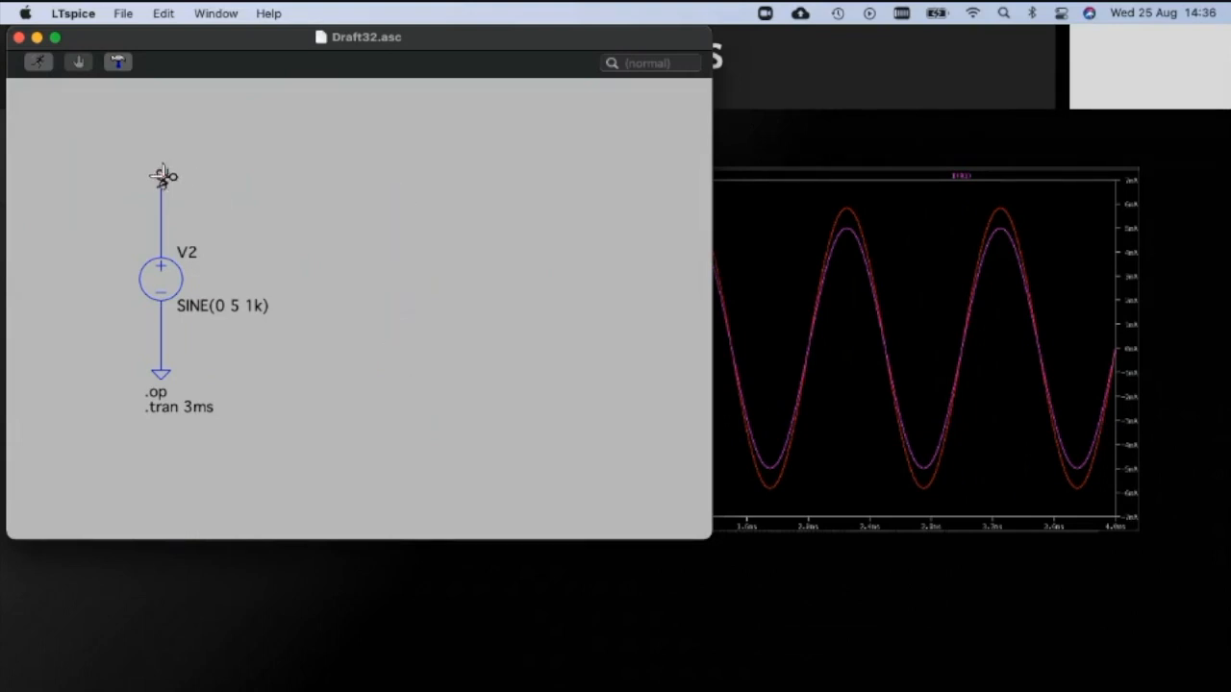
Draw a wire from V2's upper end horizontally to the right and straight down to the level of V2's ground
key("F3")
left_click(162, 187)
left_click(396, 189)
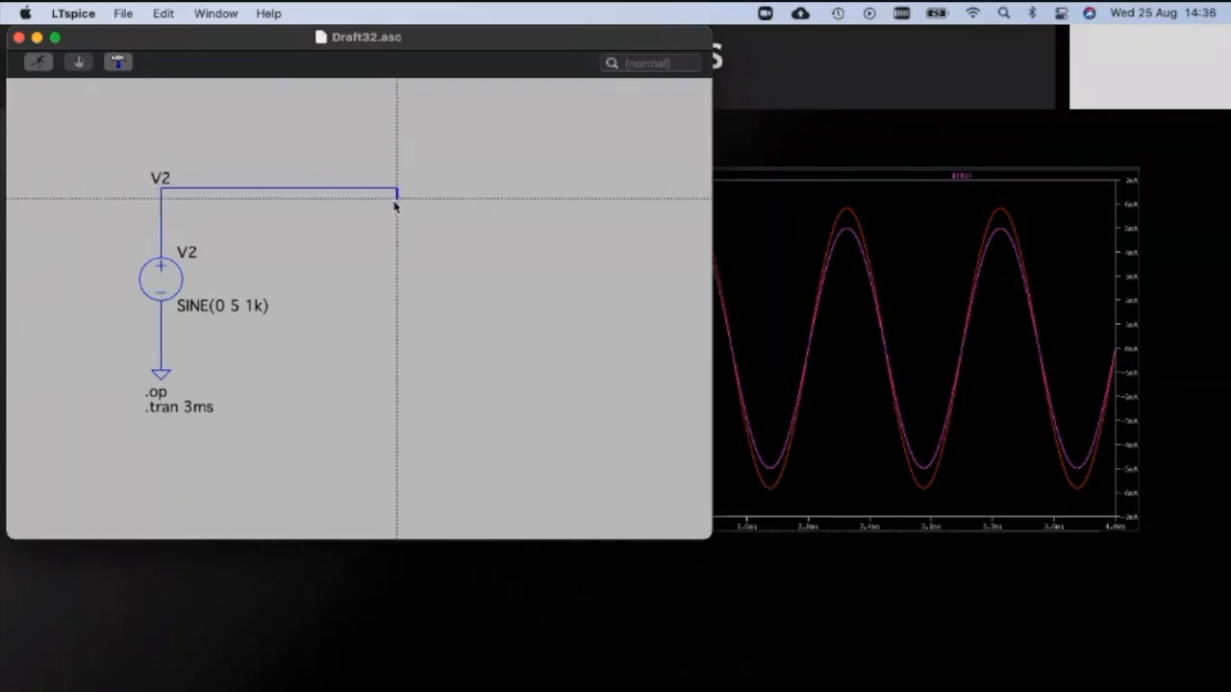
left_click(398, 371)
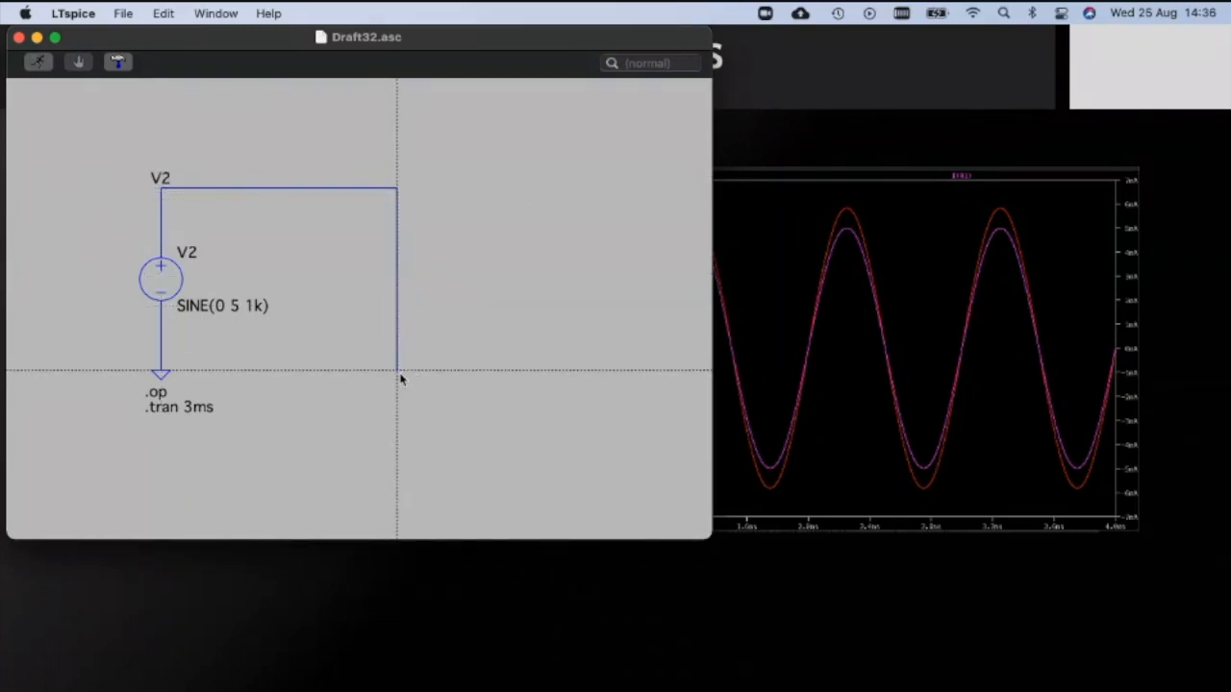
key("Escape")
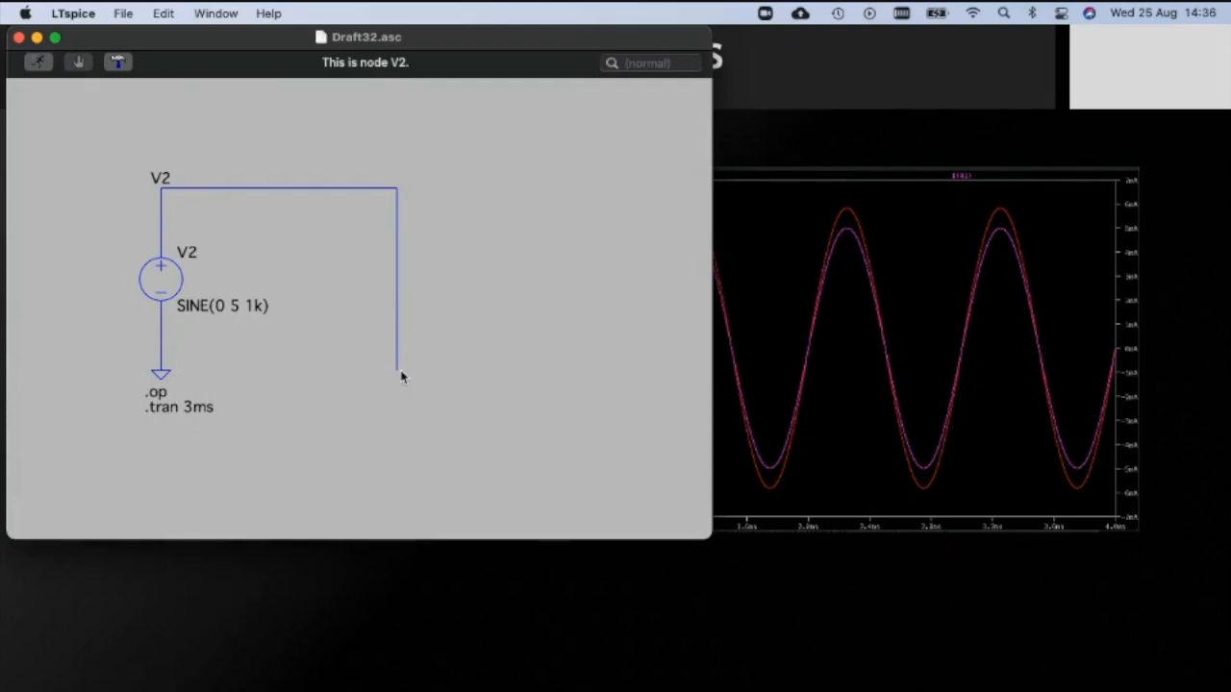
Label the lower end of the new vertical wire as GND (global node 0)
key("F4")
left_click(324, 242)
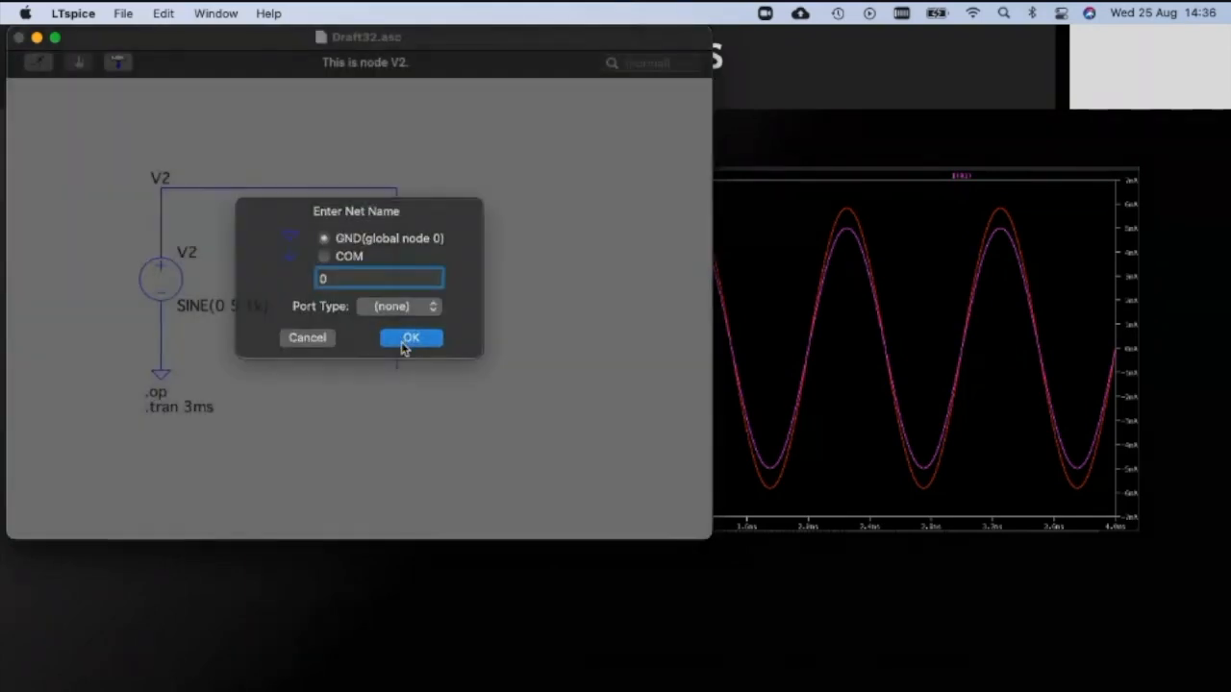
left_click(410, 343)
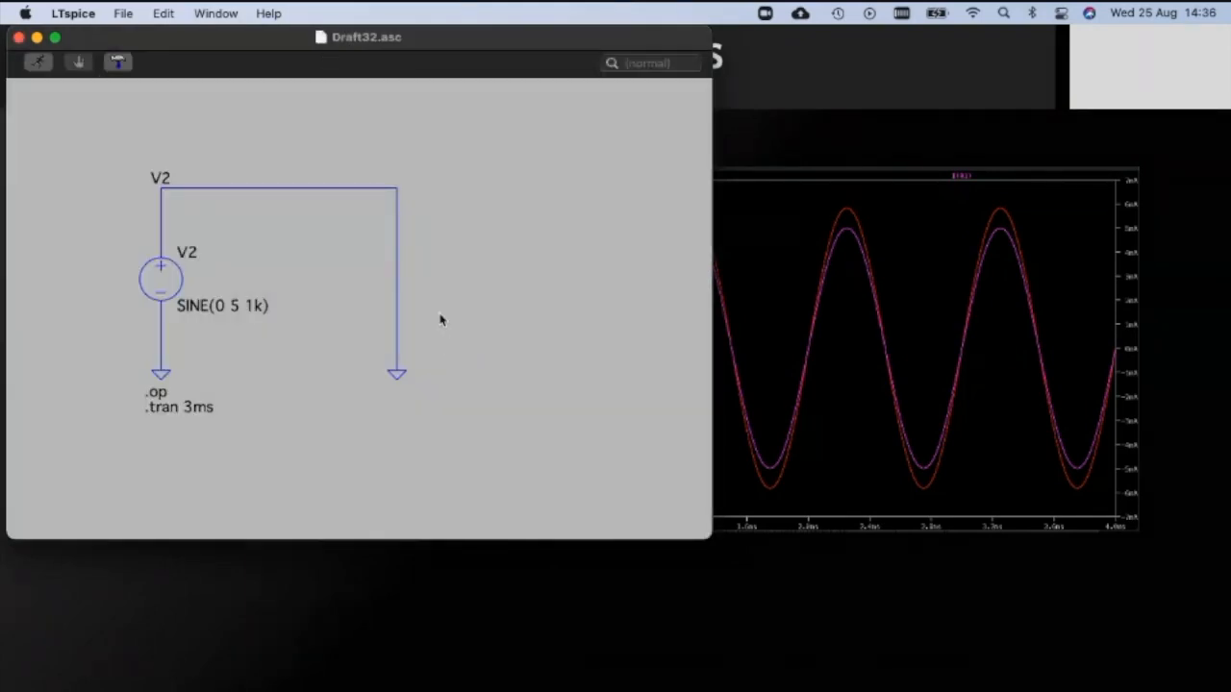
Place a resistor in the middle of the grounded vertical wire and set its resistance to 1k
key("F2")
type("res")
key("Return")
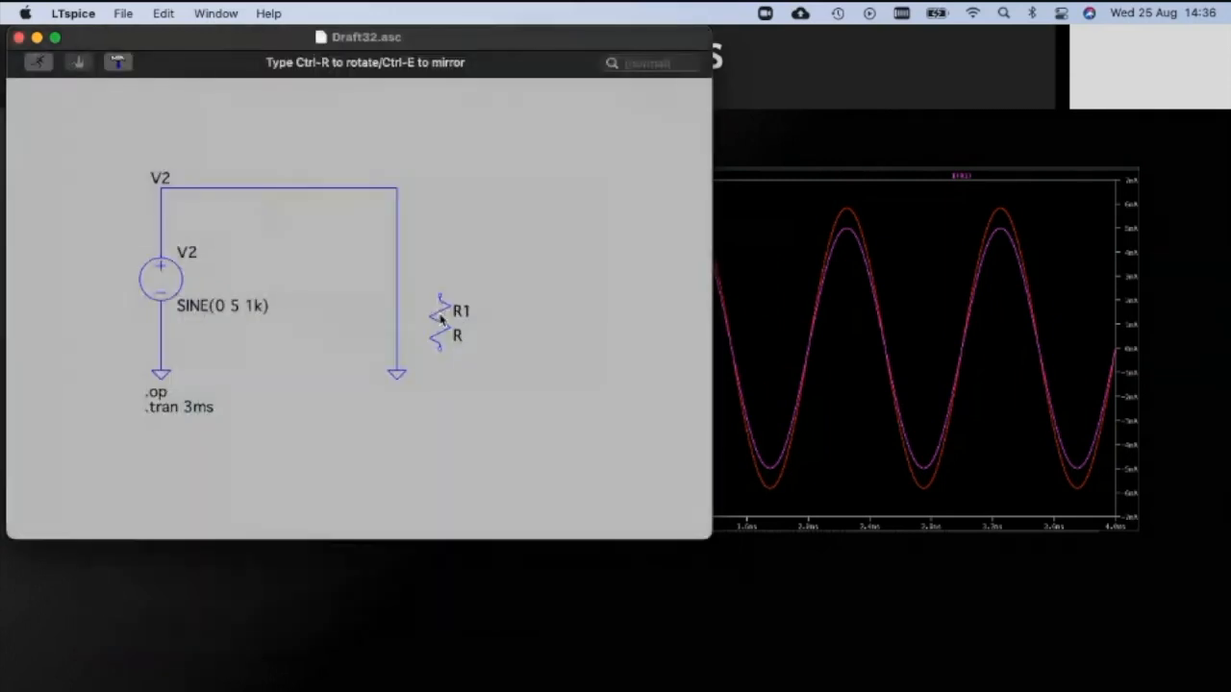
left_click(398, 279)
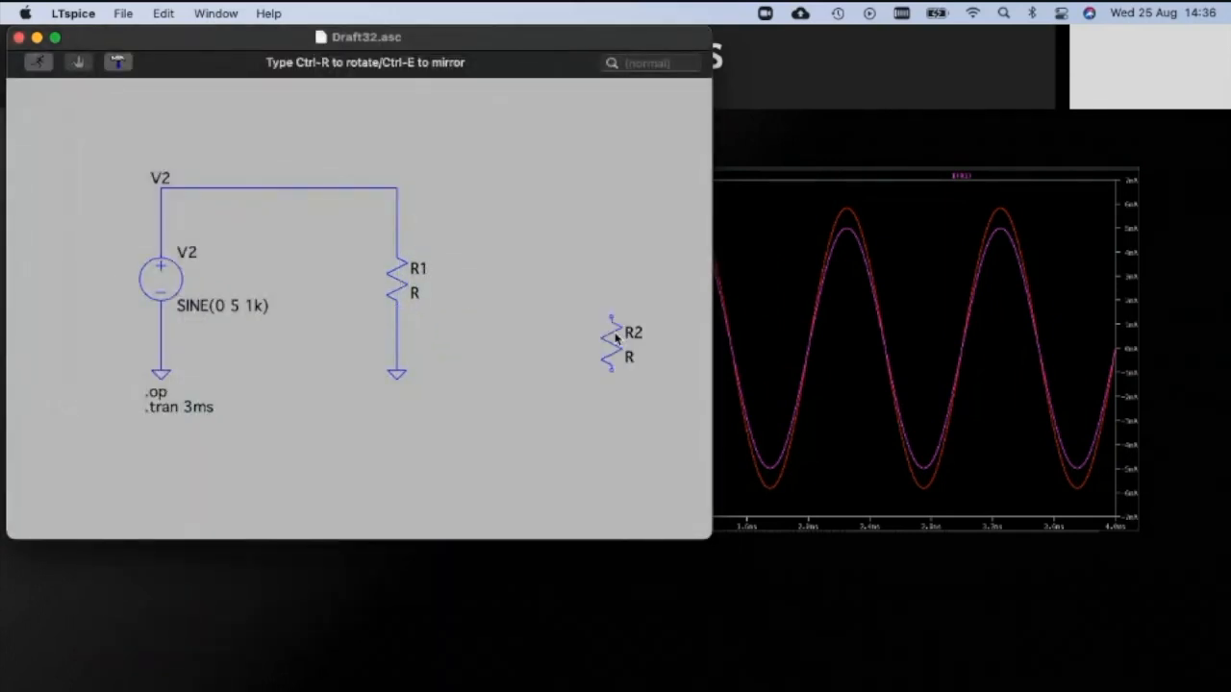
key("Escape")
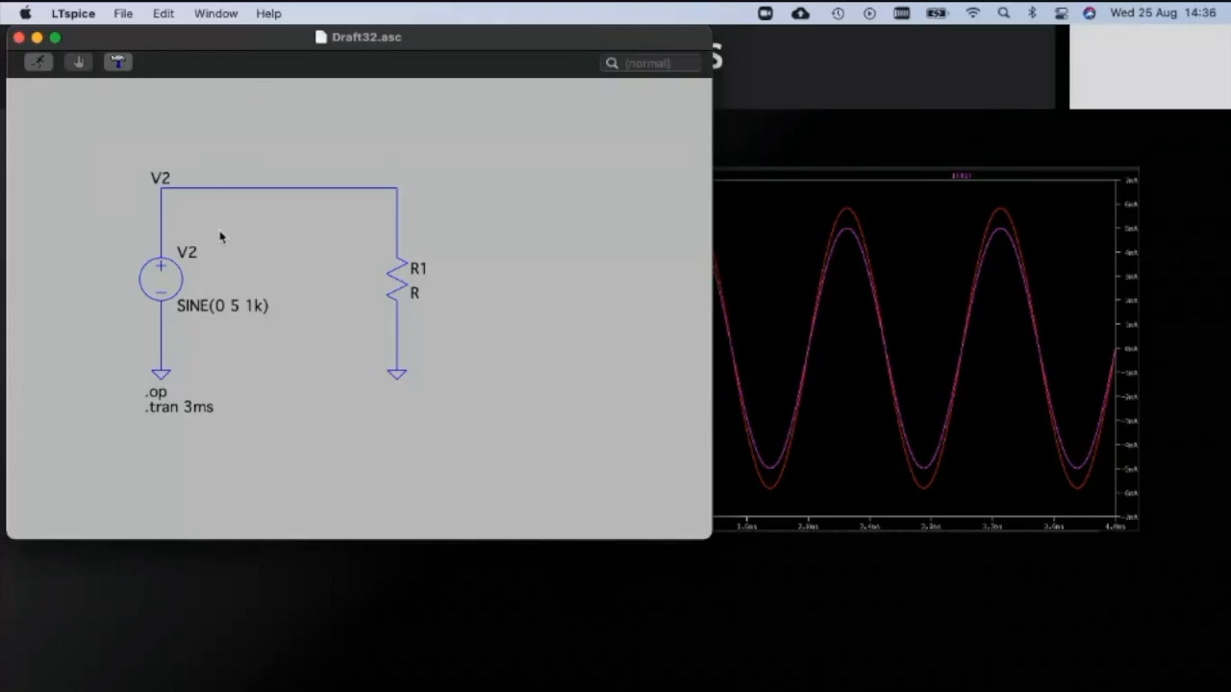
right_click(421, 284)
type("1k")
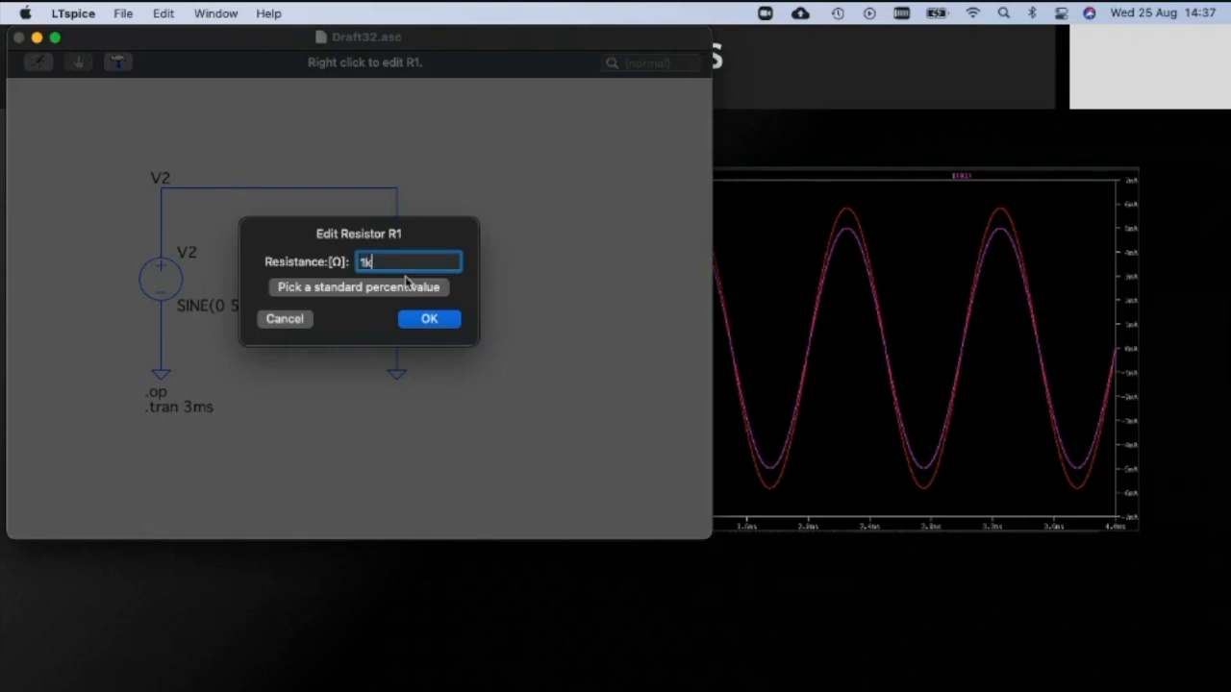
left_click(440, 319)
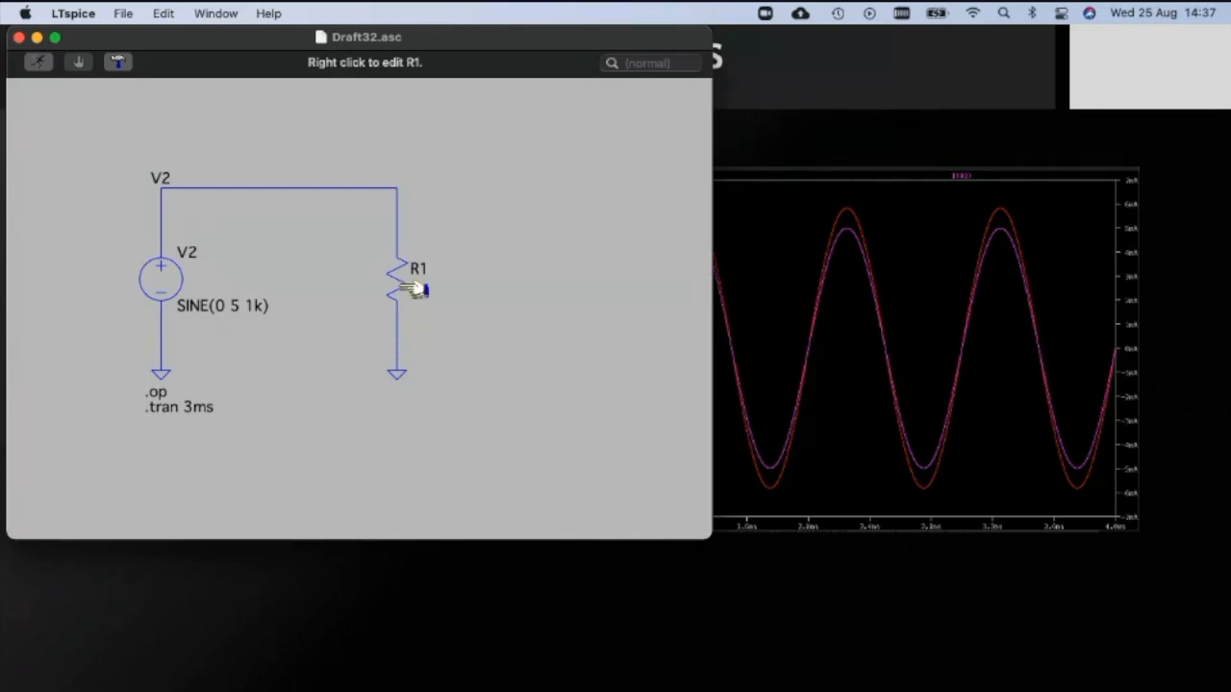
Run the simulation, place the waveform window beside the schematic, and plot the voltage at node V2 and the current through R1
left_click(43, 63)
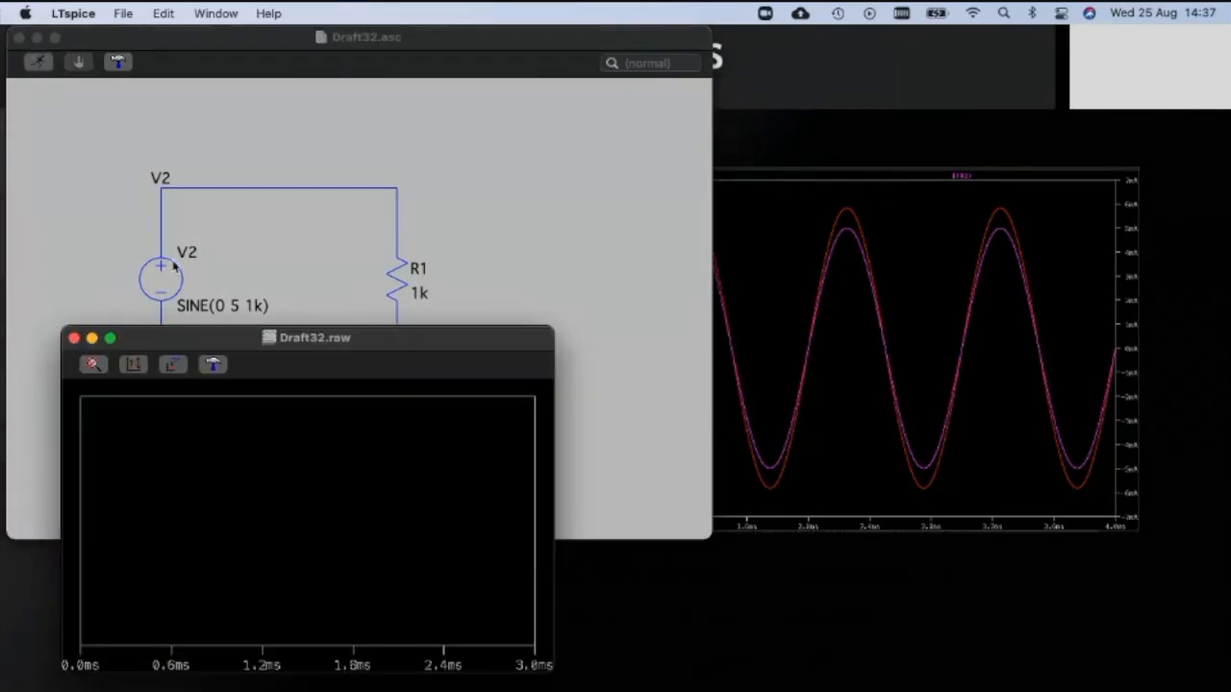
left_click_drag(200, 333, 863, 121)
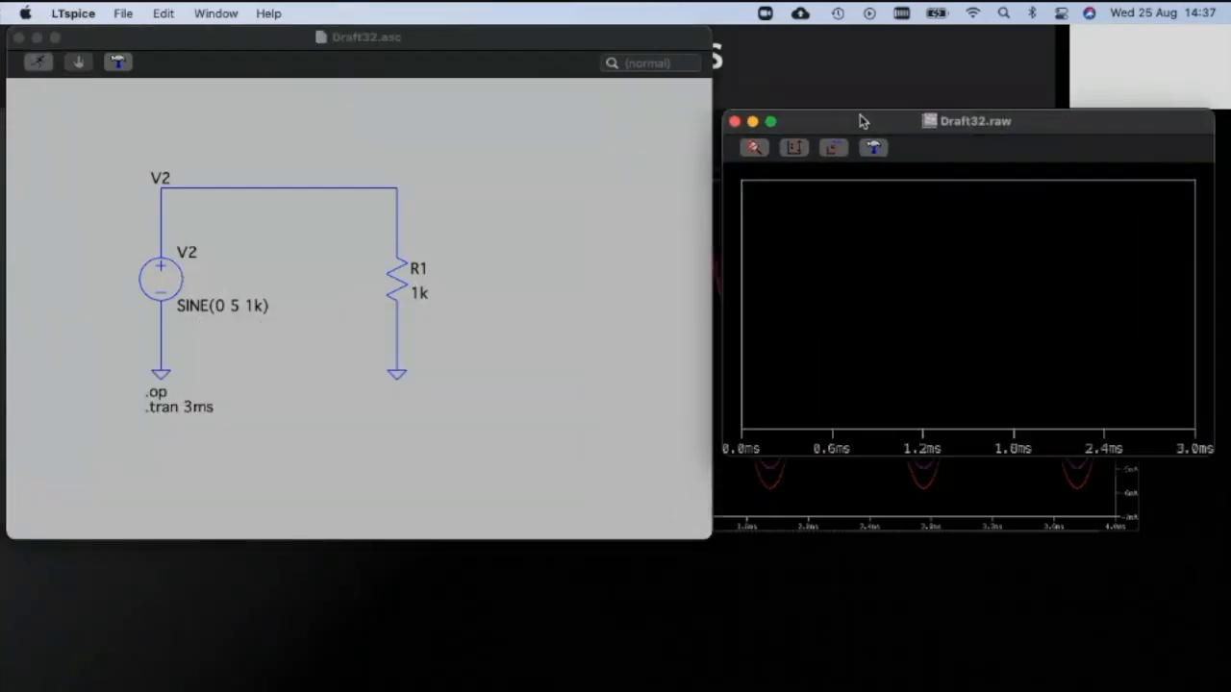
left_click(546, 62)
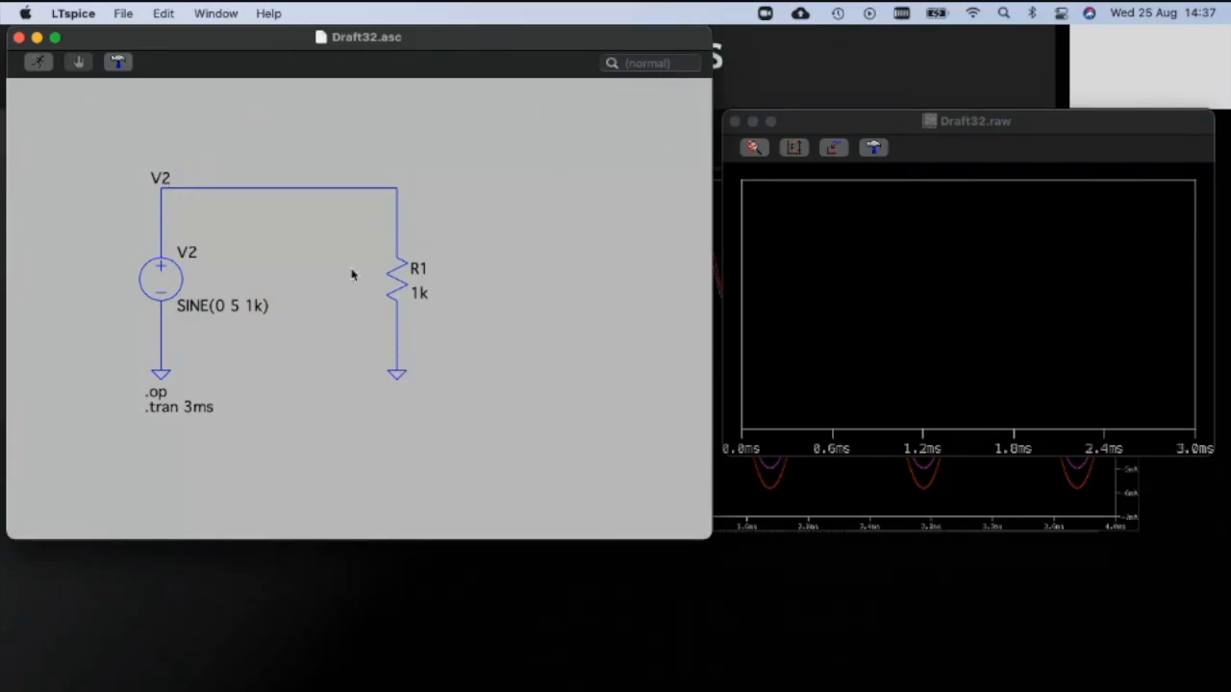
left_click(402, 182)
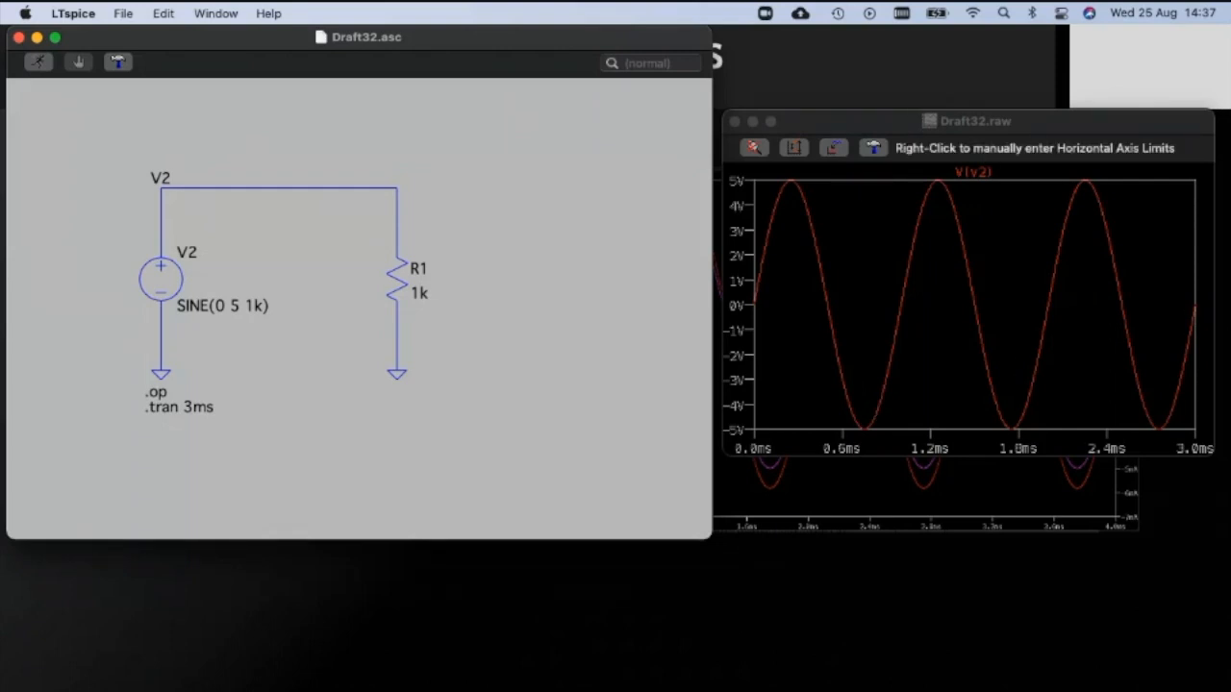
left_click(399, 275)
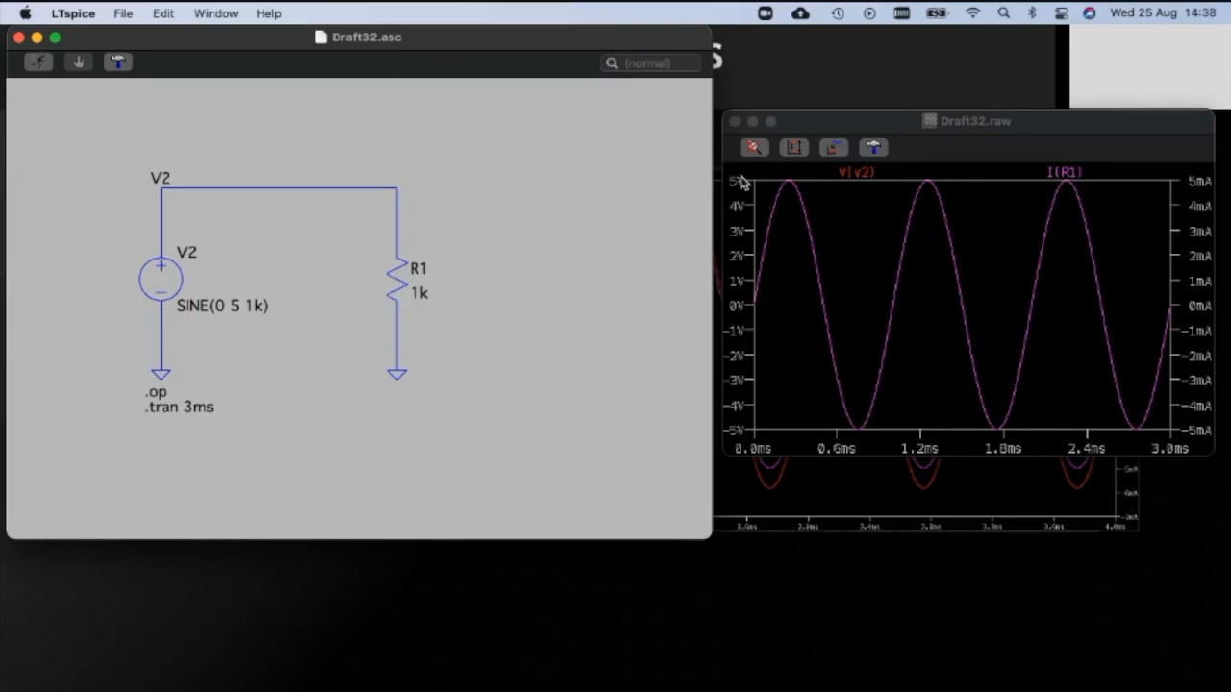
Set the plot's current axis limits to 7 mA at the top and -7 mA at the bottom
left_click(1194, 216)
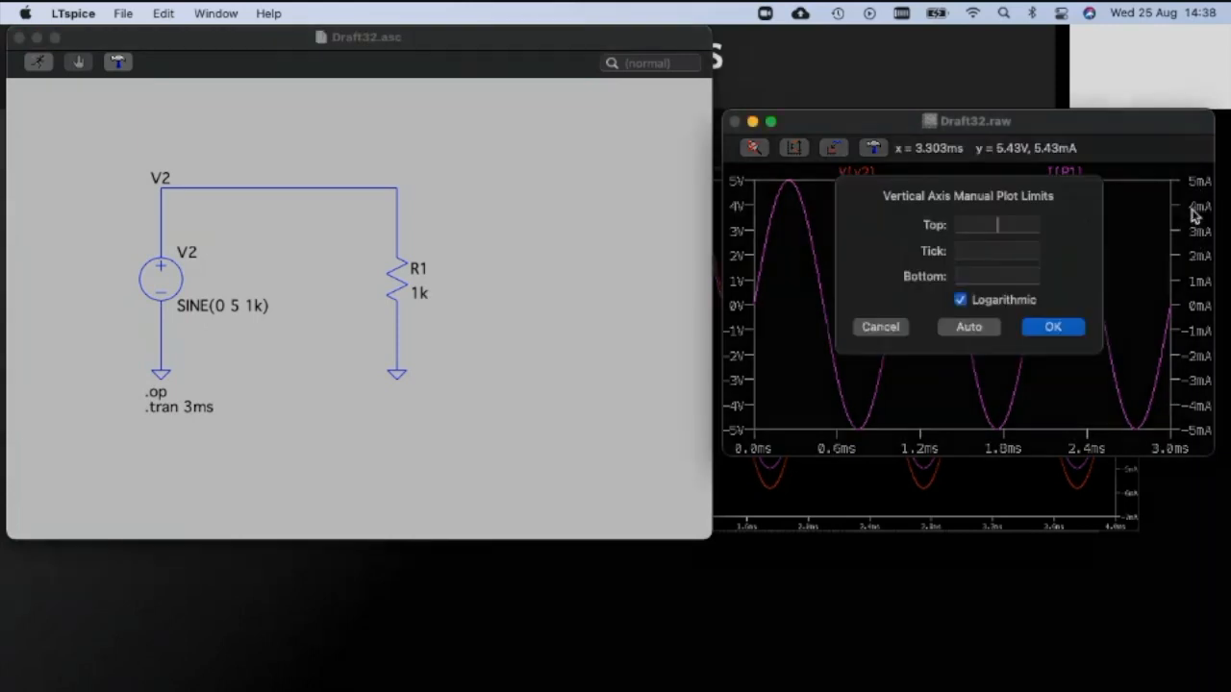
left_click(986, 245)
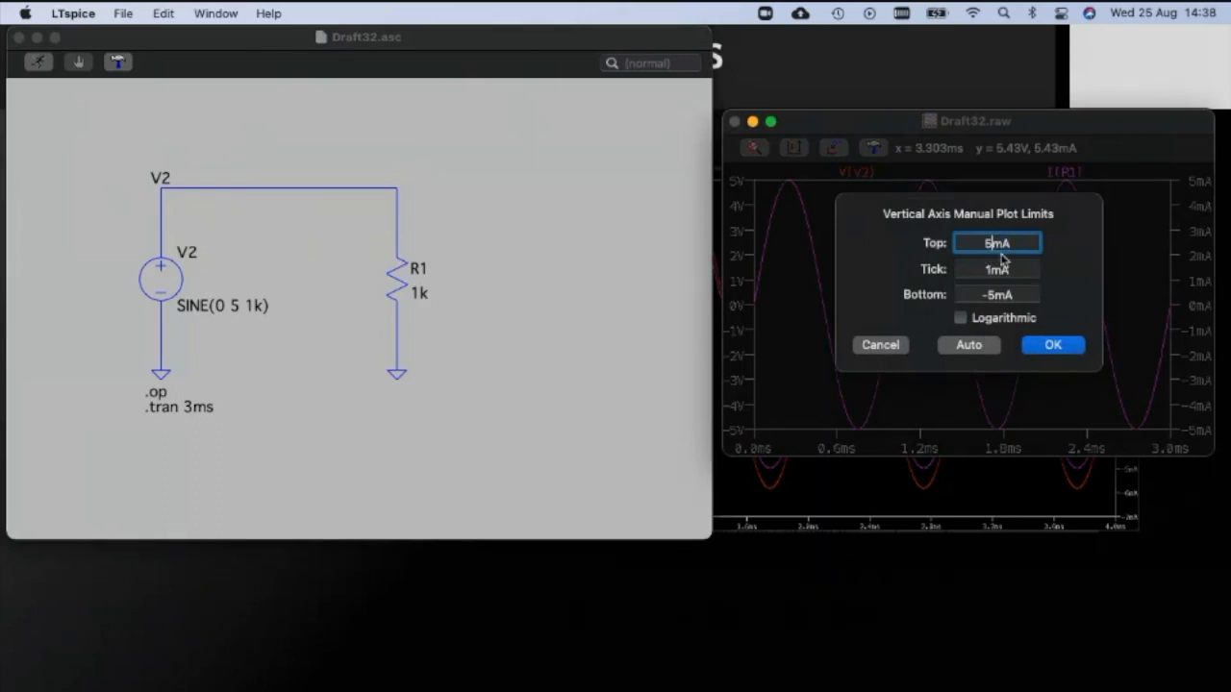
key("BackSpace")
type("7")
left_click(997, 295)
key("BackSpace")
type("7")
left_click(1048, 345)
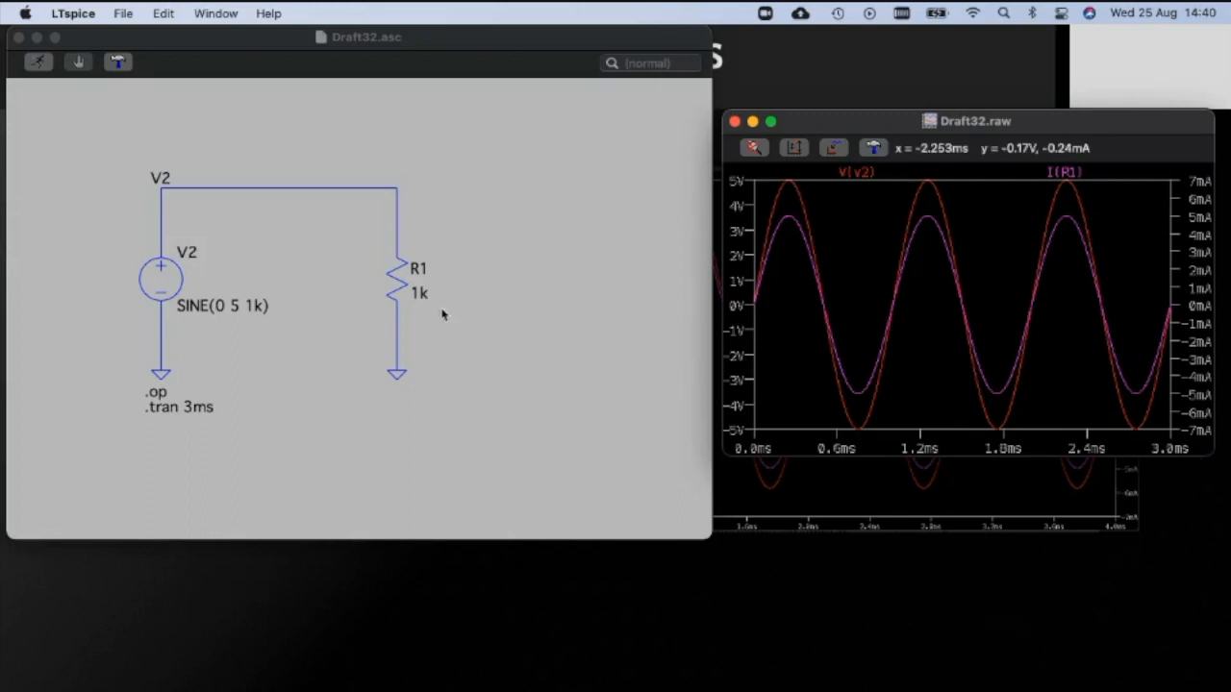
Switch back to the PowerPoint slideshow and advance to the "Corrente alternada - Capacitores" slide
left_click(457, 421)
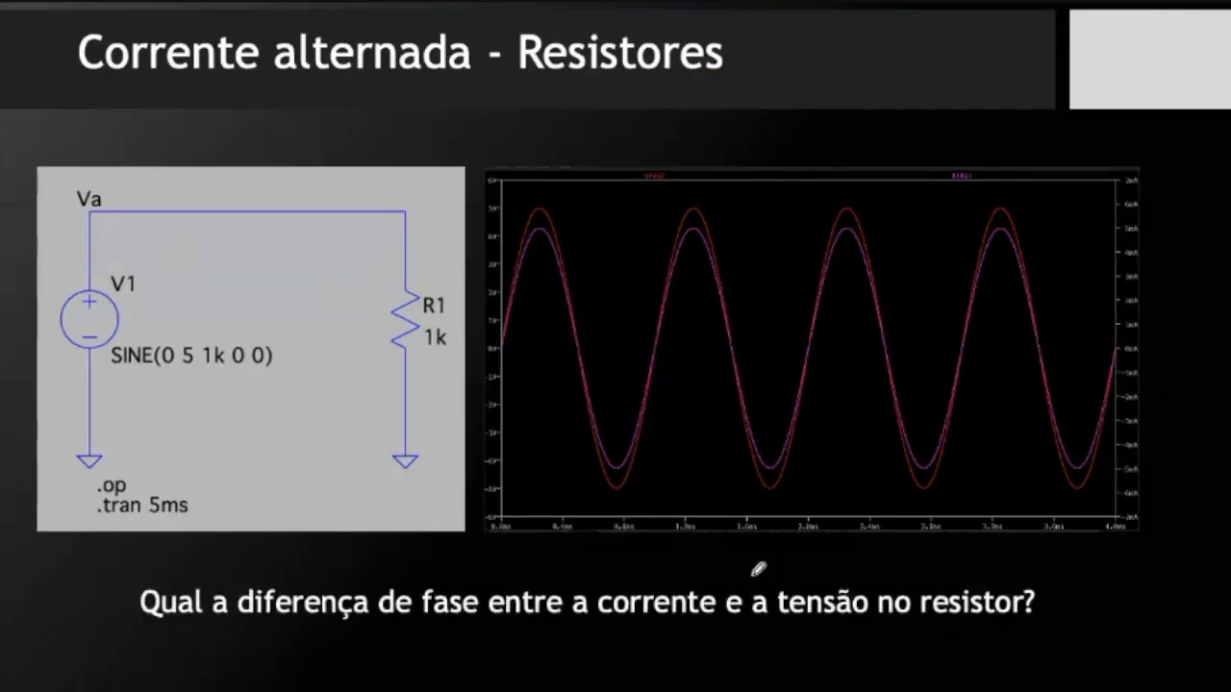
key("Right")
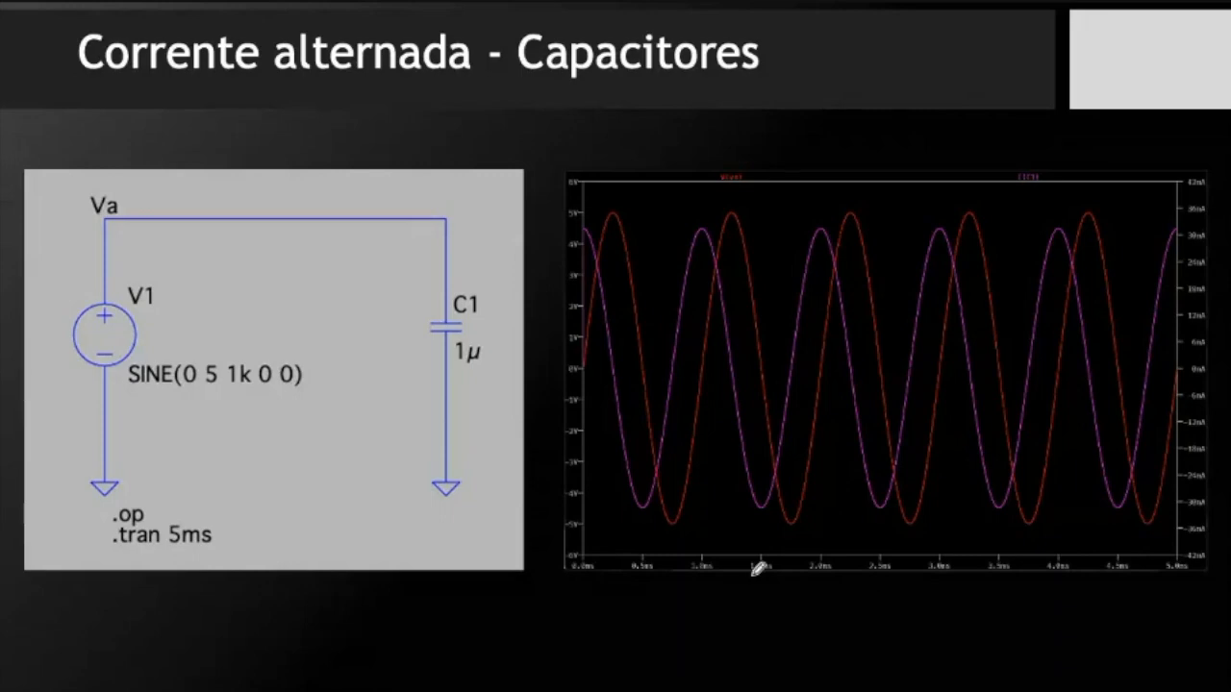
Switch to LTspice and delete resistor R1 from the circuit
key("super+Tab")
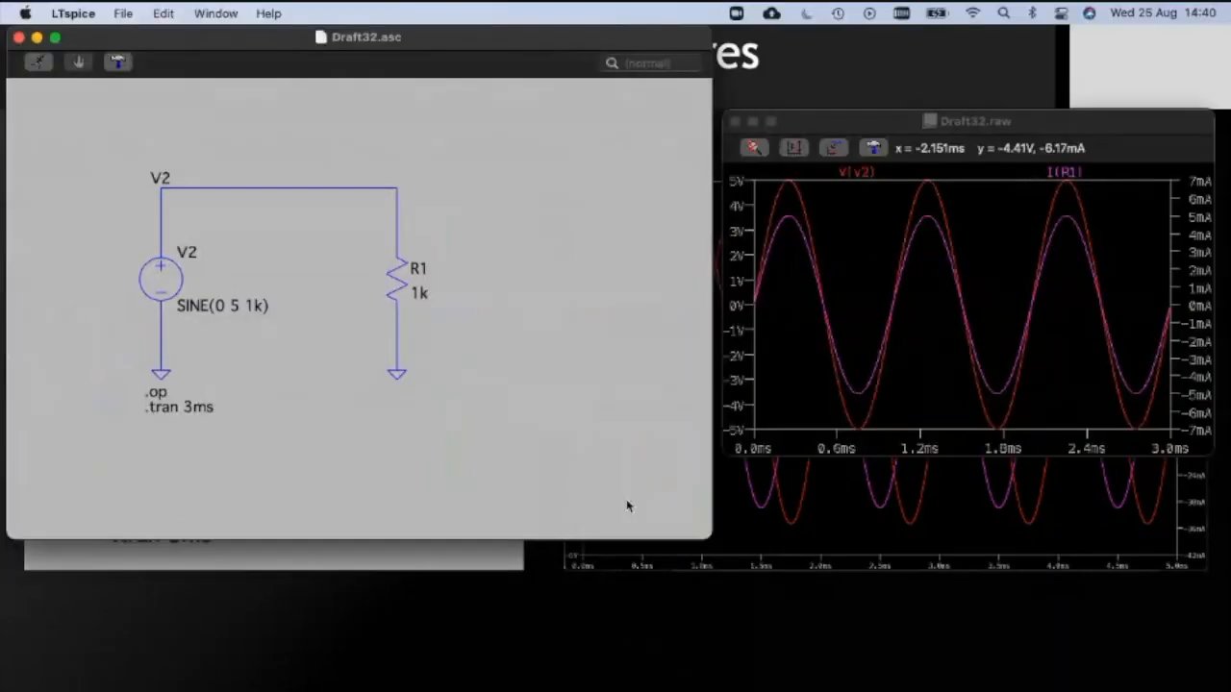
key("Delete")
left_click(403, 288)
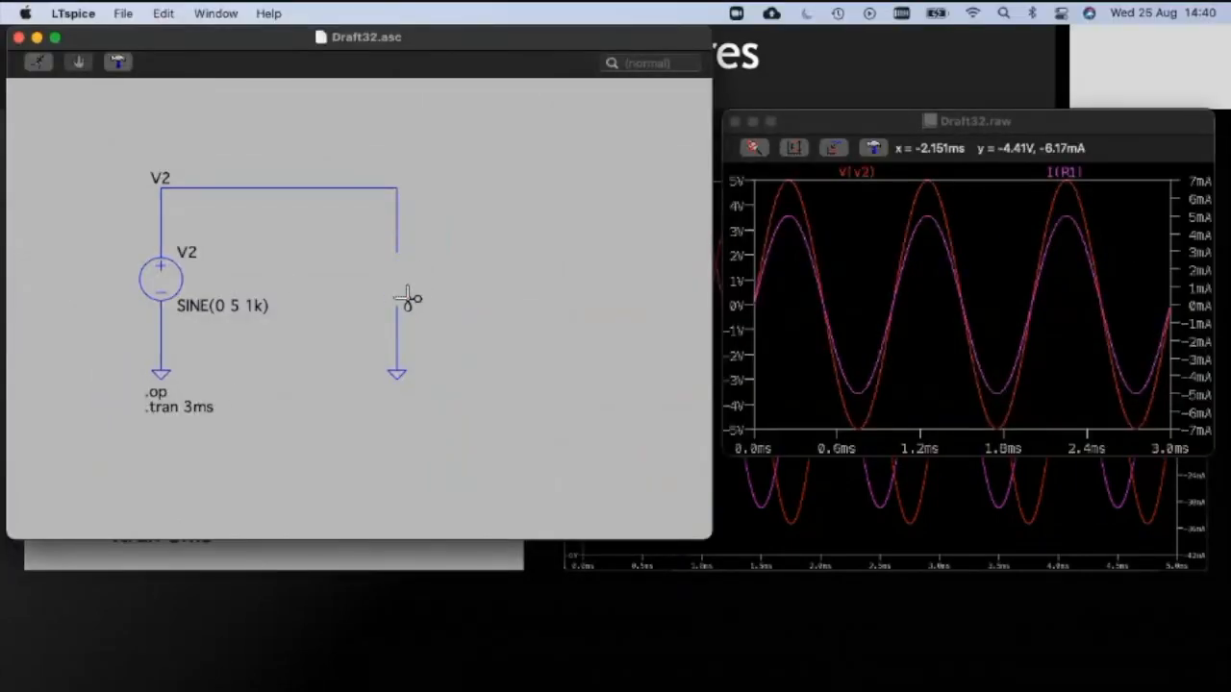
Place a capacitor in the gap left by the resistor and wire its lower terminal to the grounded wire
key("F2")
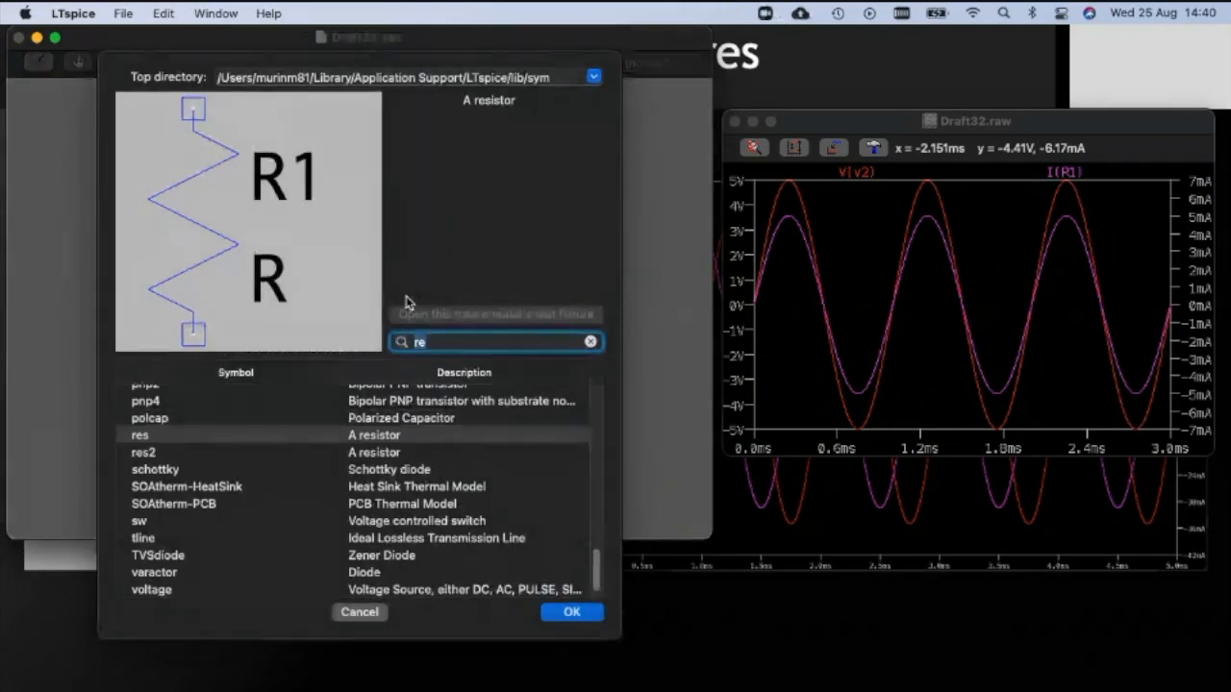
type("cap")
key("Return")
left_click(399, 276)
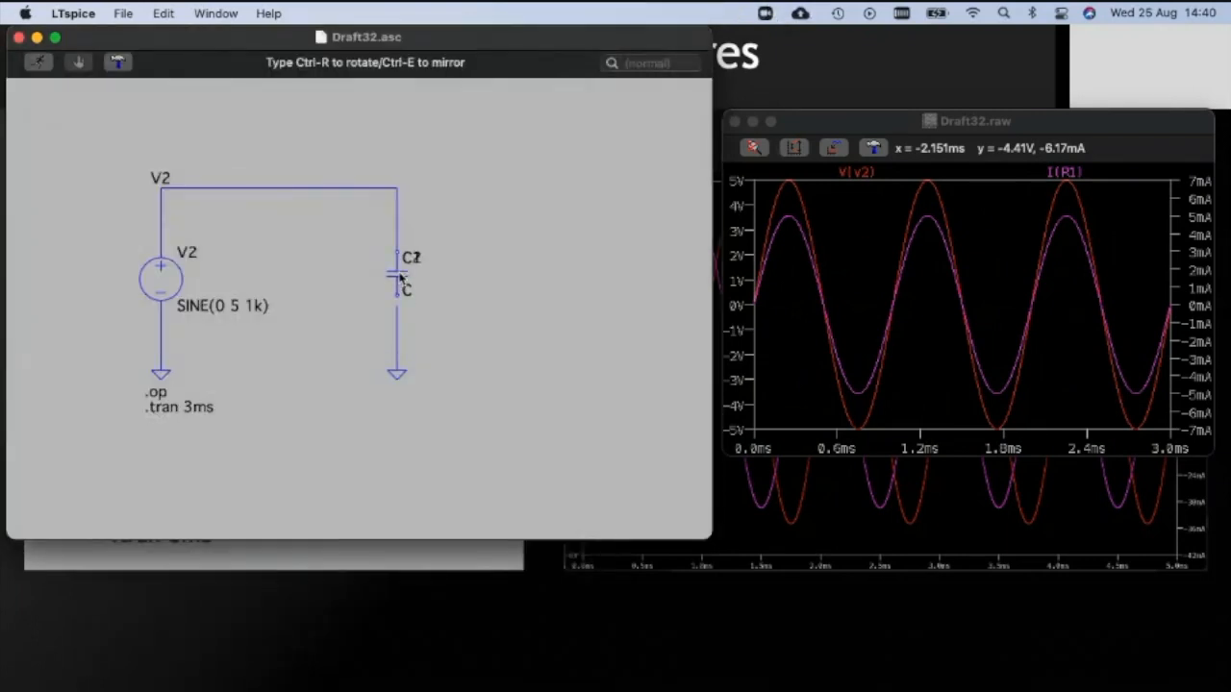
key("Escape")
key("F3")
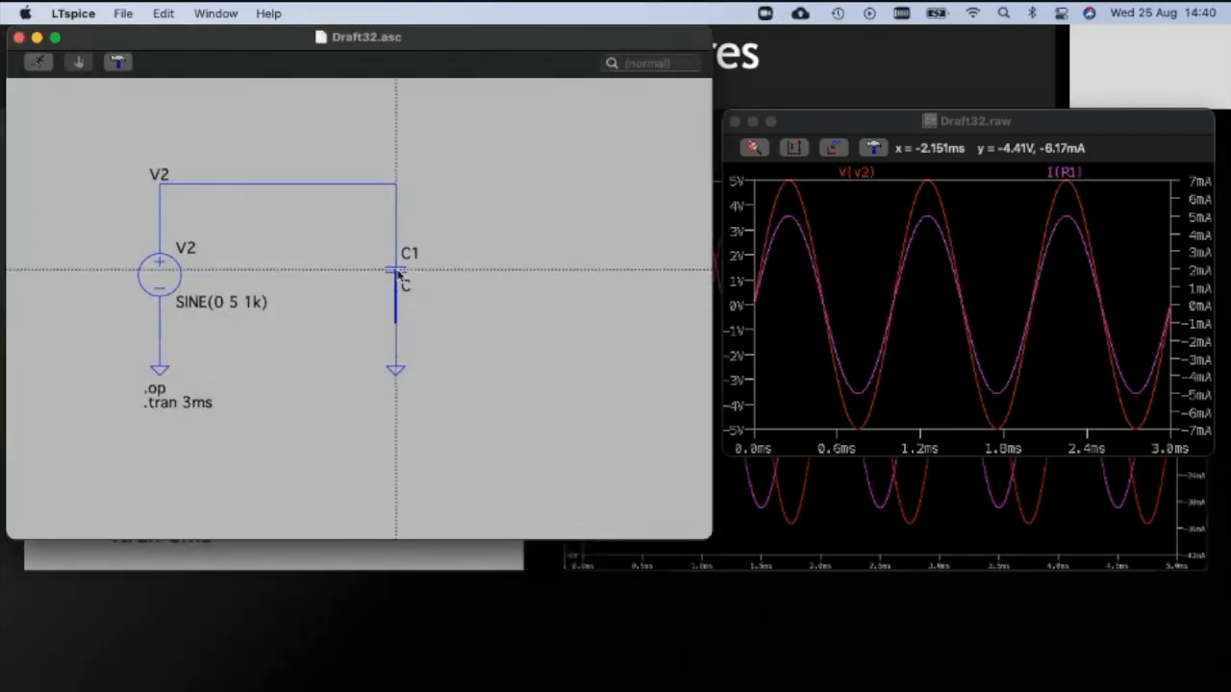
key("Escape")
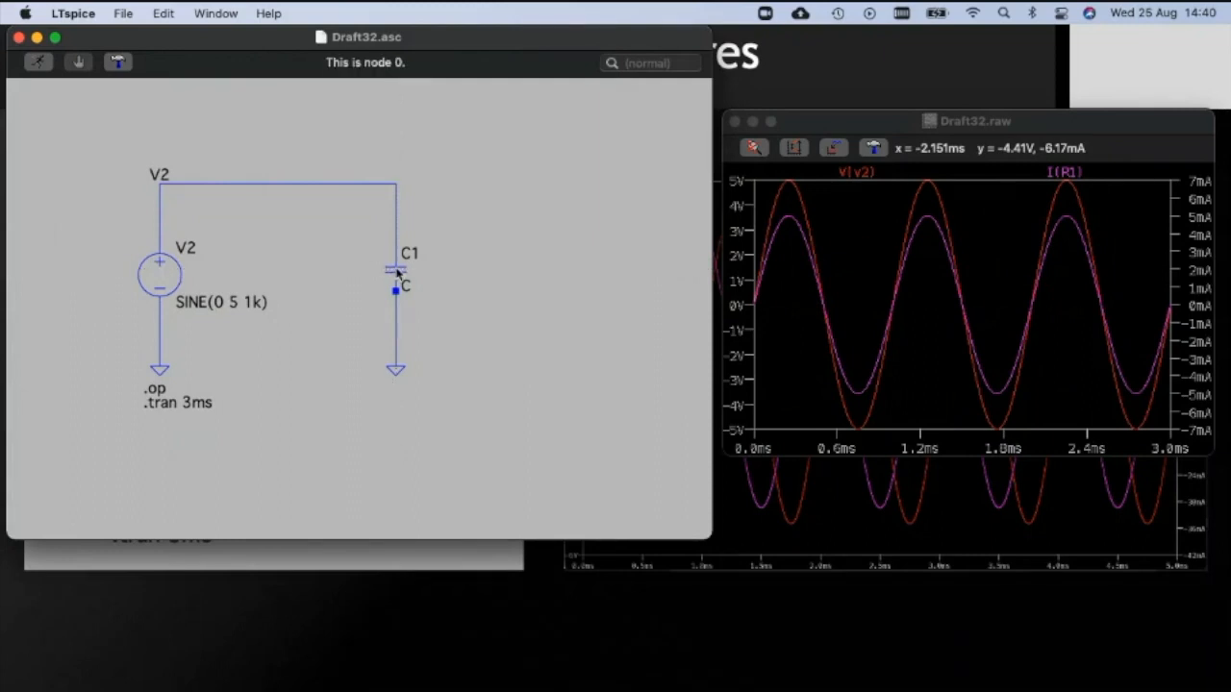
Set the capacitance of C1 to 1u
right_click(397, 270)
key("Escape")
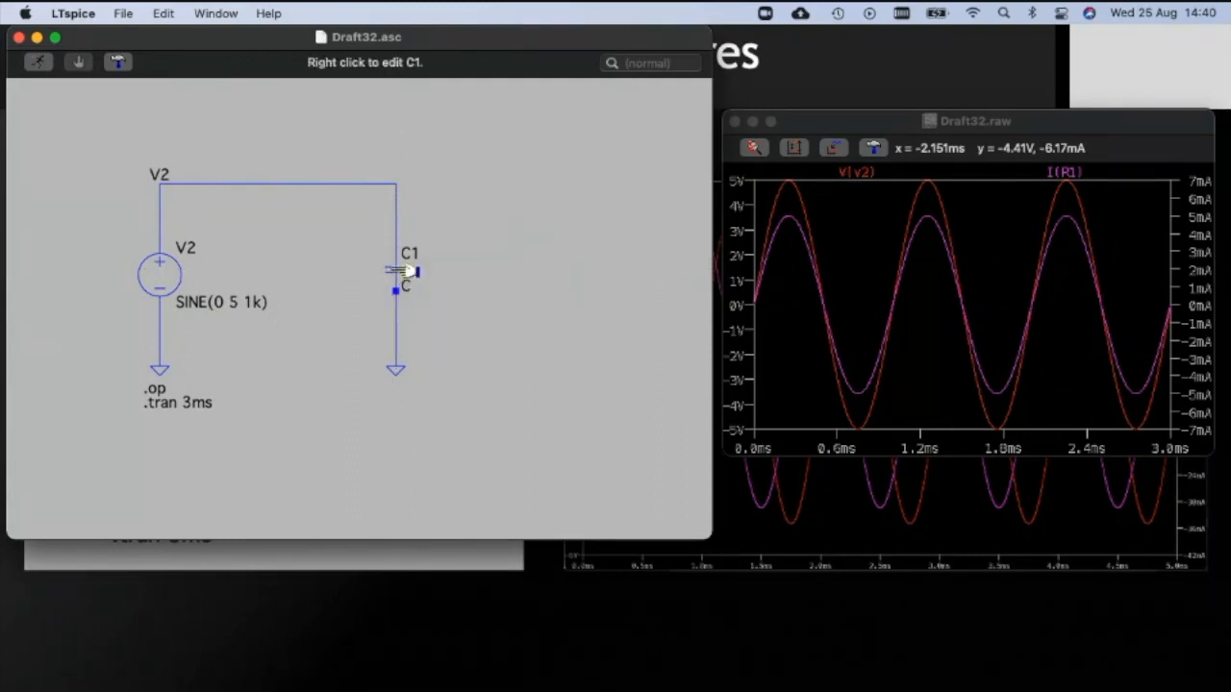
right_click(399, 269)
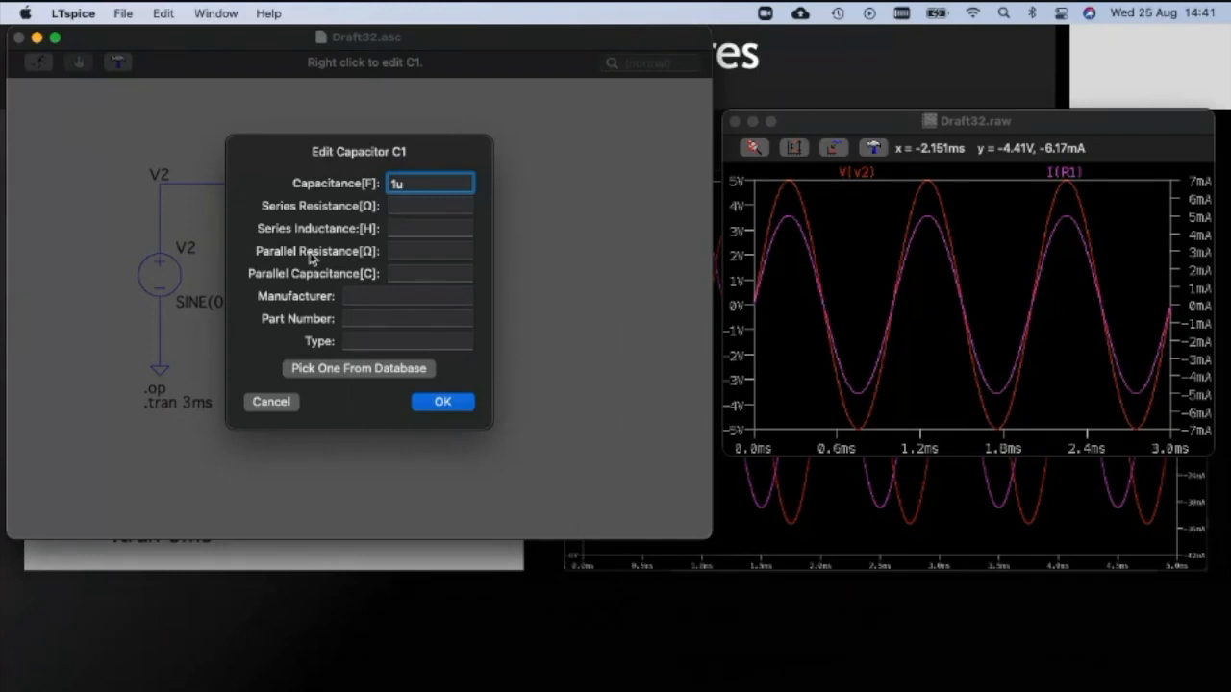
left_click(432, 402)
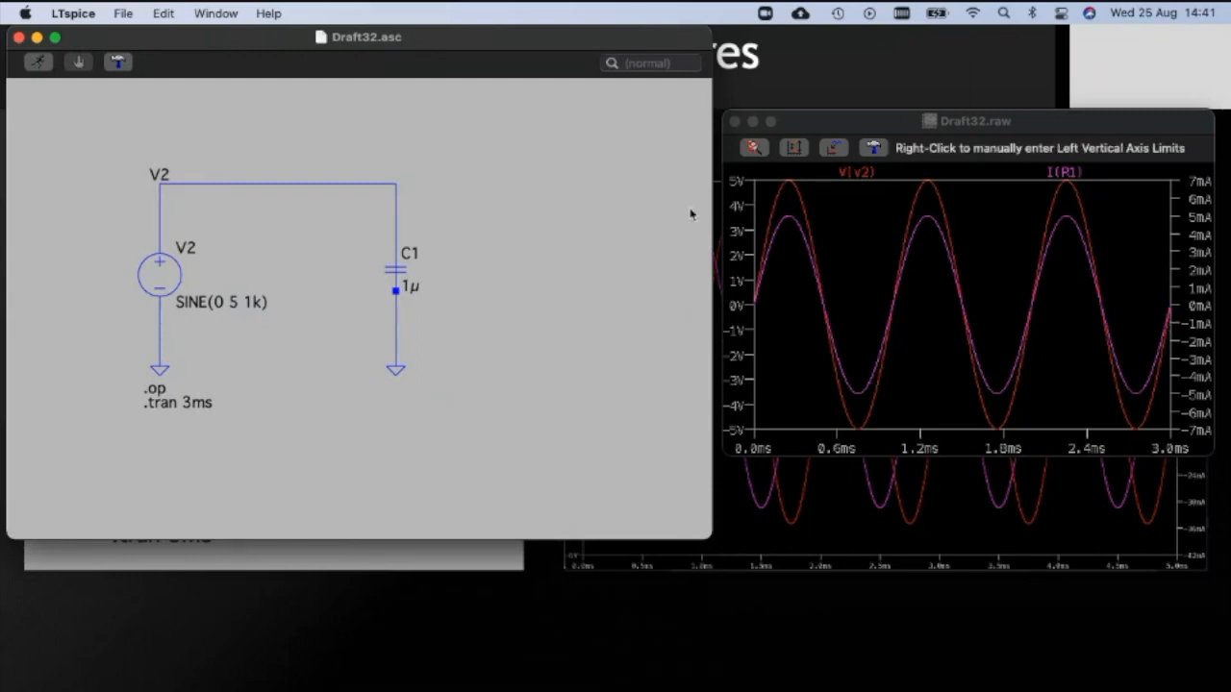
Rerun the simulation in a fresh waveform window and plot the voltage at node V2 and the current through C1
left_click(865, 122)
left_click(734, 121)
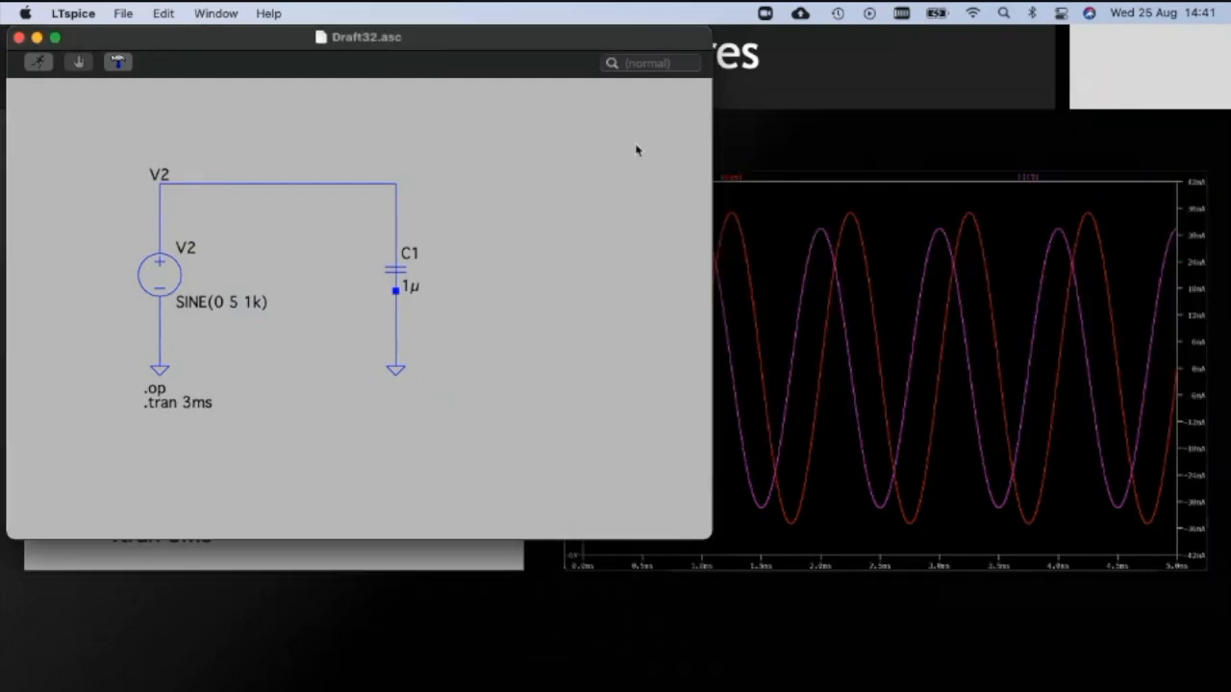
left_click(38, 59)
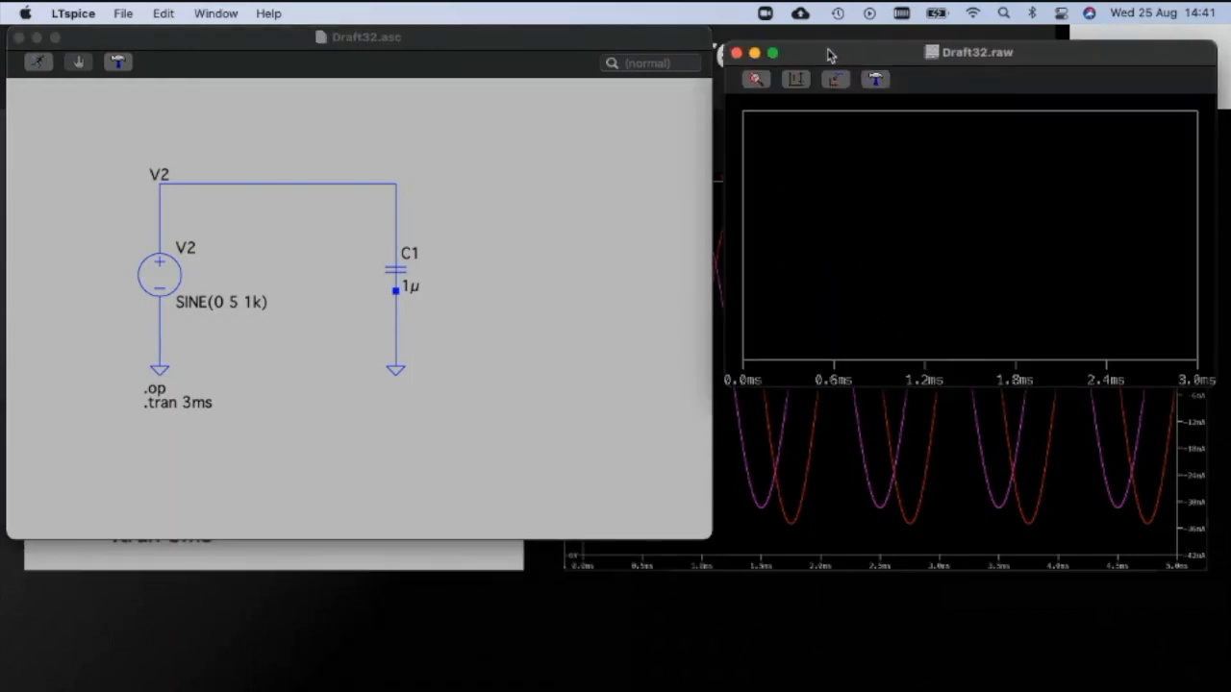
left_click(402, 177)
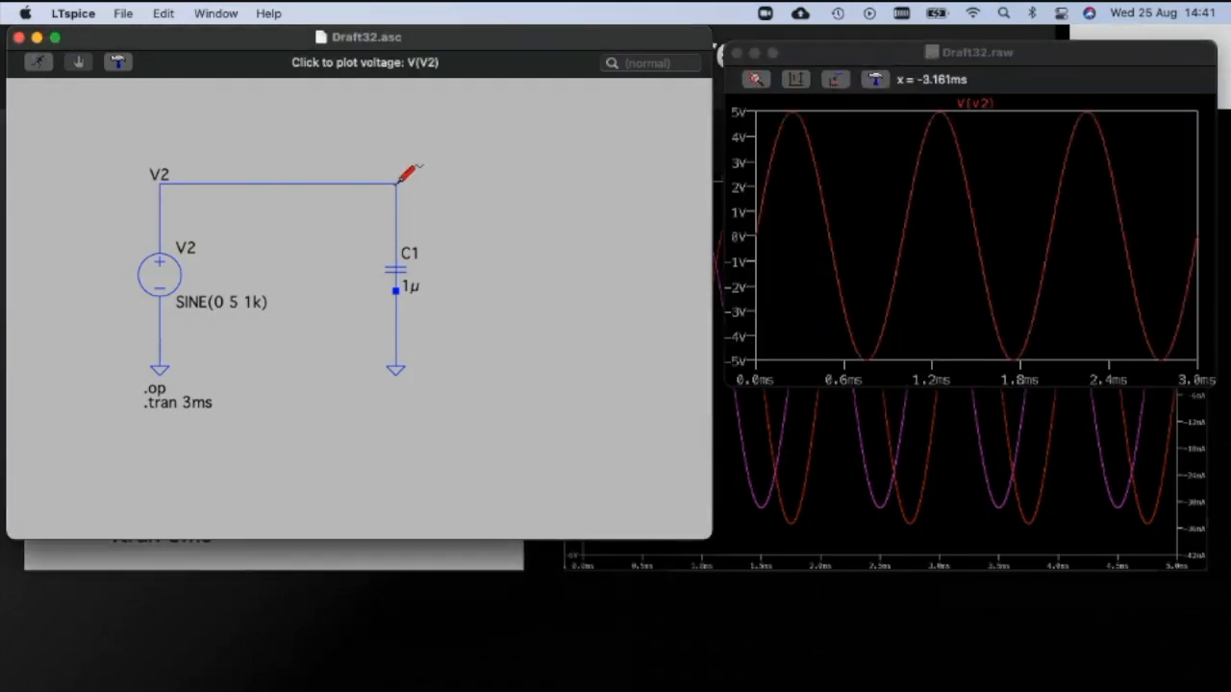
left_click(409, 250)
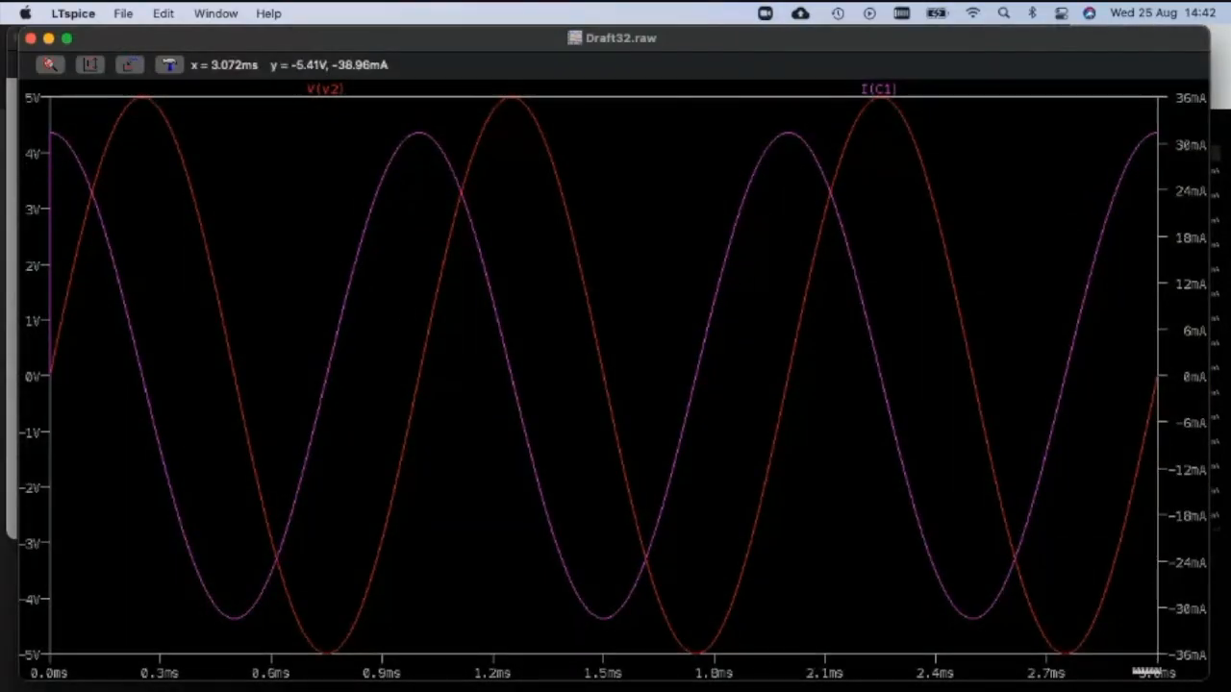
Measure the period of the capacitor current by placing the two cursors on consecutive peaks of I(C1)
left_click_drag(263, 676, 864, 87)
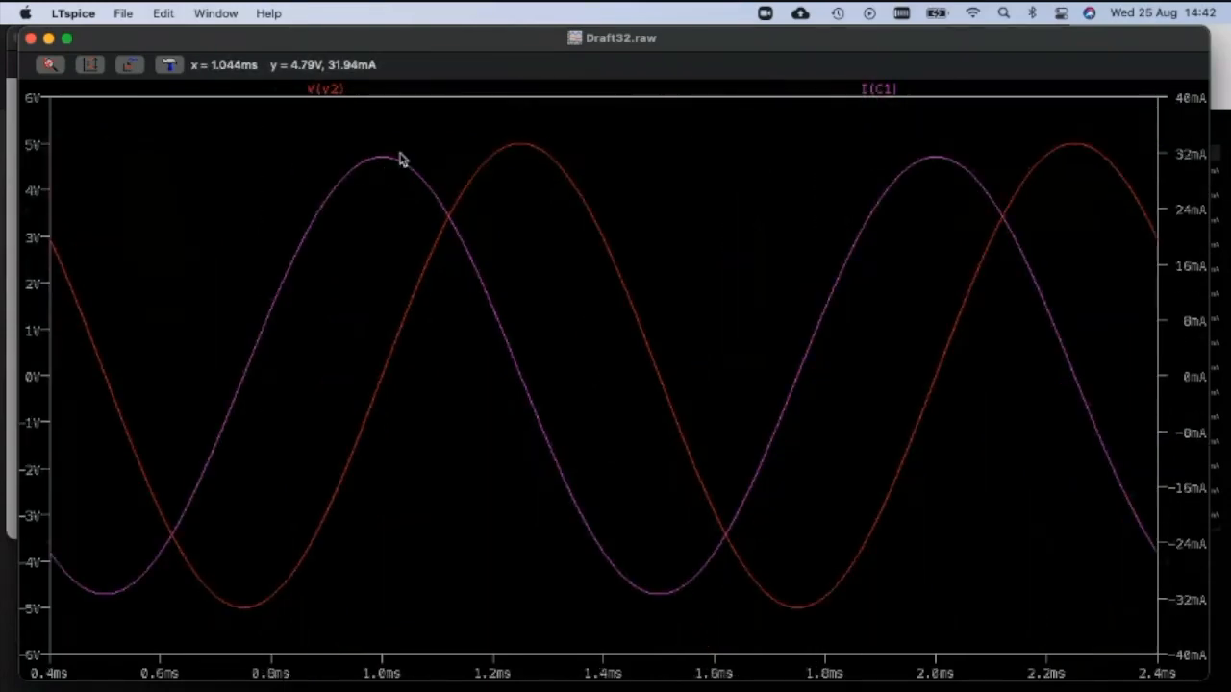
left_click_drag(224, 666, 989, 121)
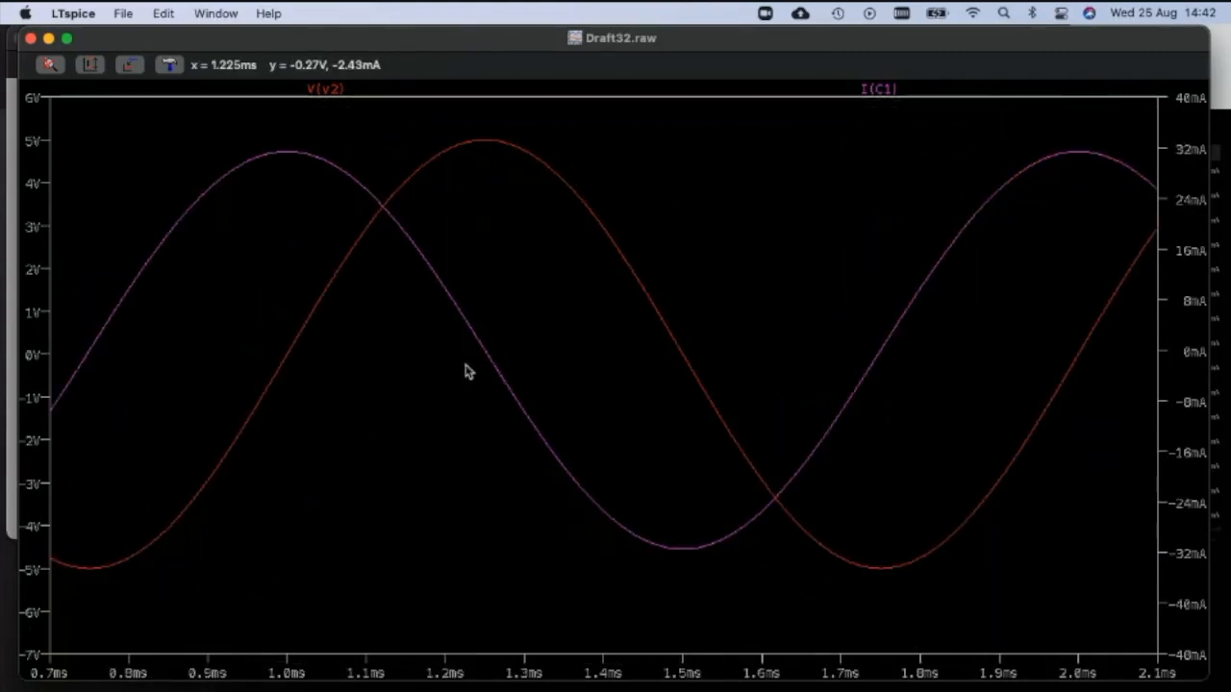
left_click_drag(147, 664, 1128, 126)
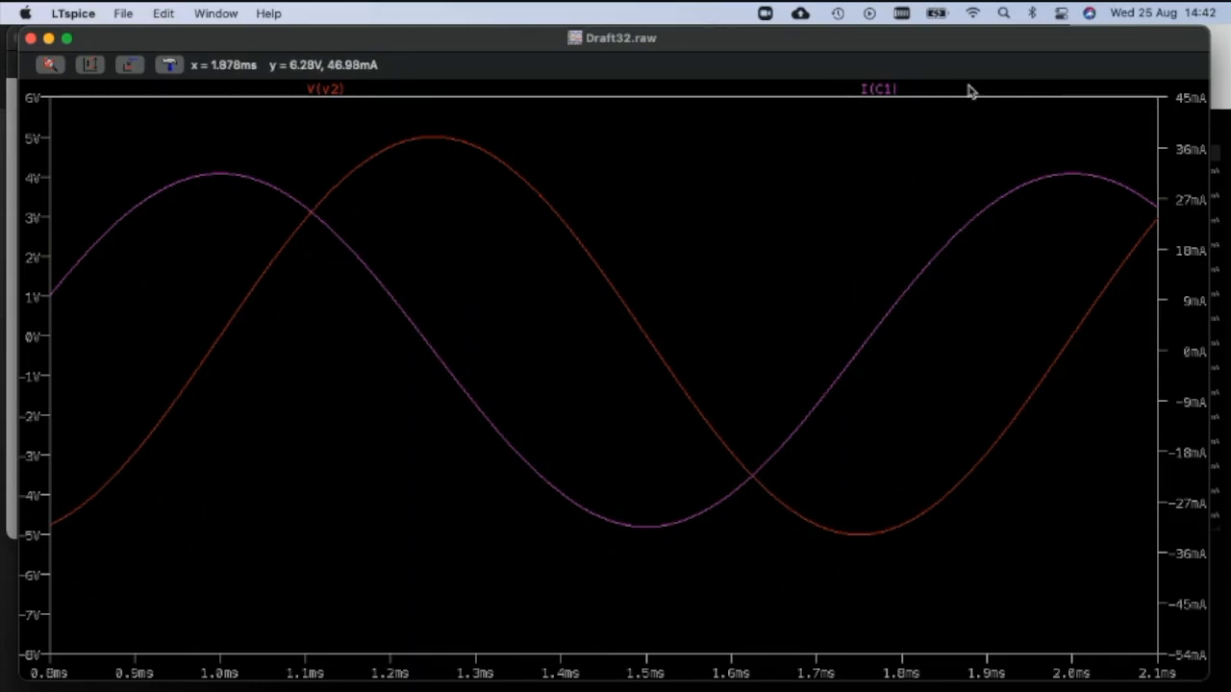
left_click(881, 89)
mouse_move(580, 519)
left_mouse_down()
mouse_move(407, 536)
mouse_move(193, 264)
mouse_move(214, 264)
mouse_move(218, 278)
left_mouse_up()
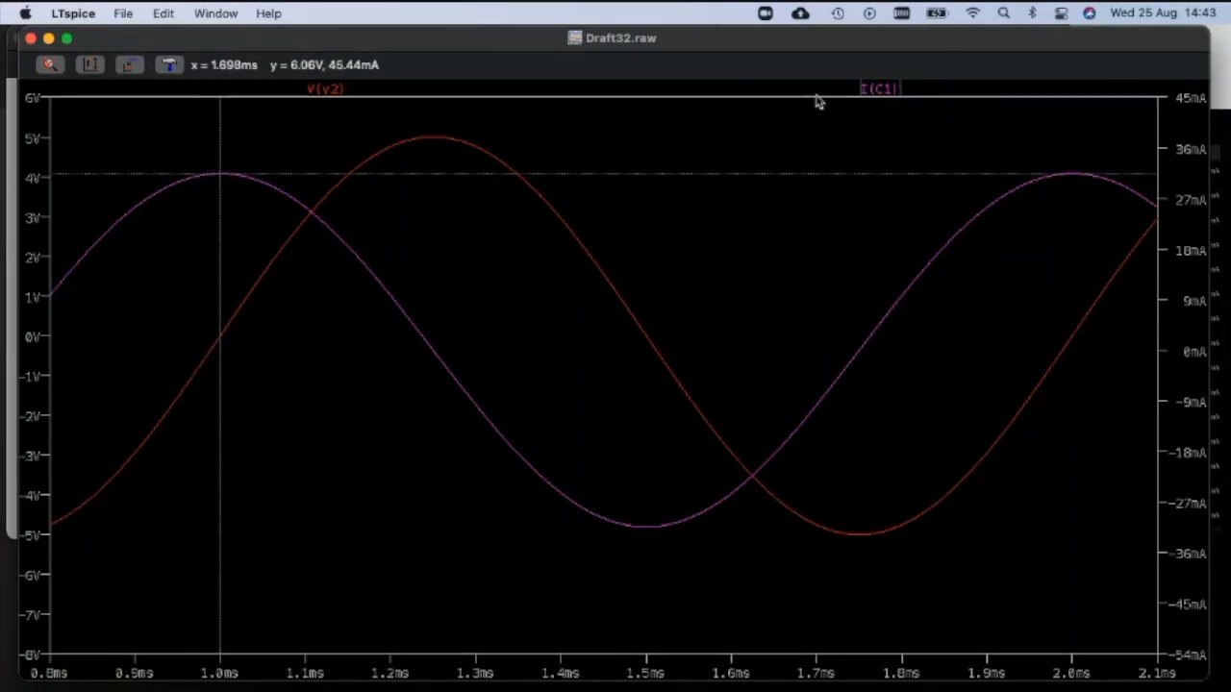
left_click(883, 88)
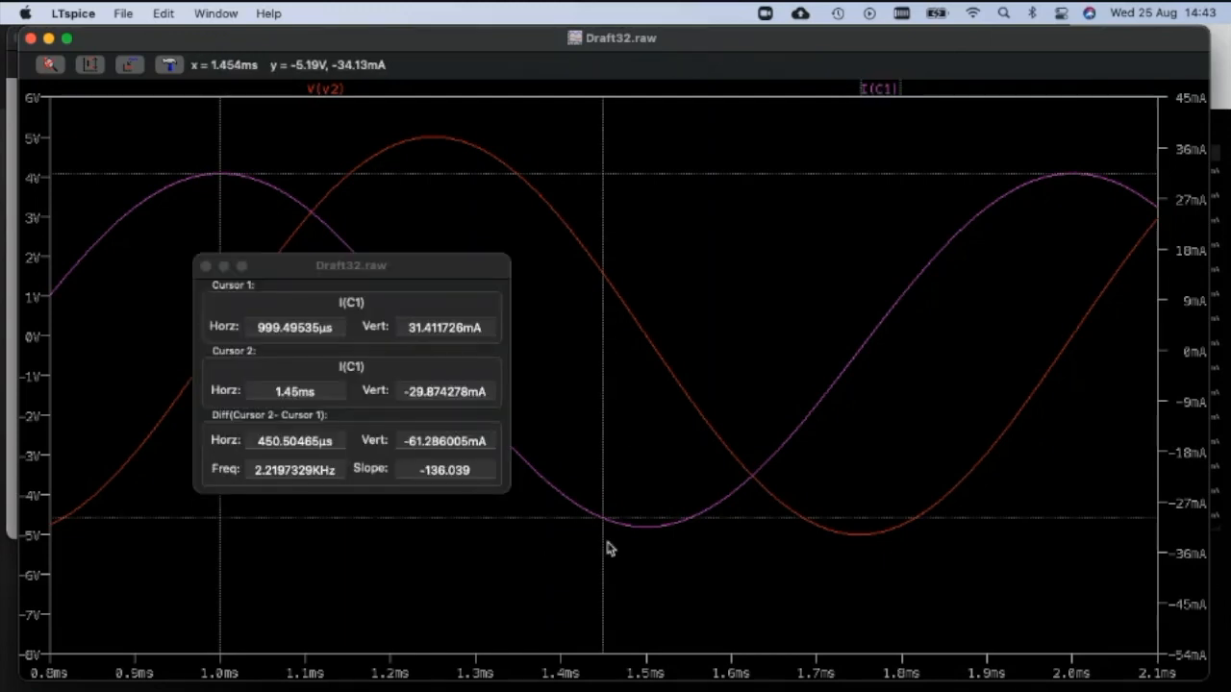
mouse_move(605, 545)
left_mouse_down()
mouse_move(764, 523)
mouse_move(1048, 393)
mouse_move(1073, 467)
left_mouse_up()
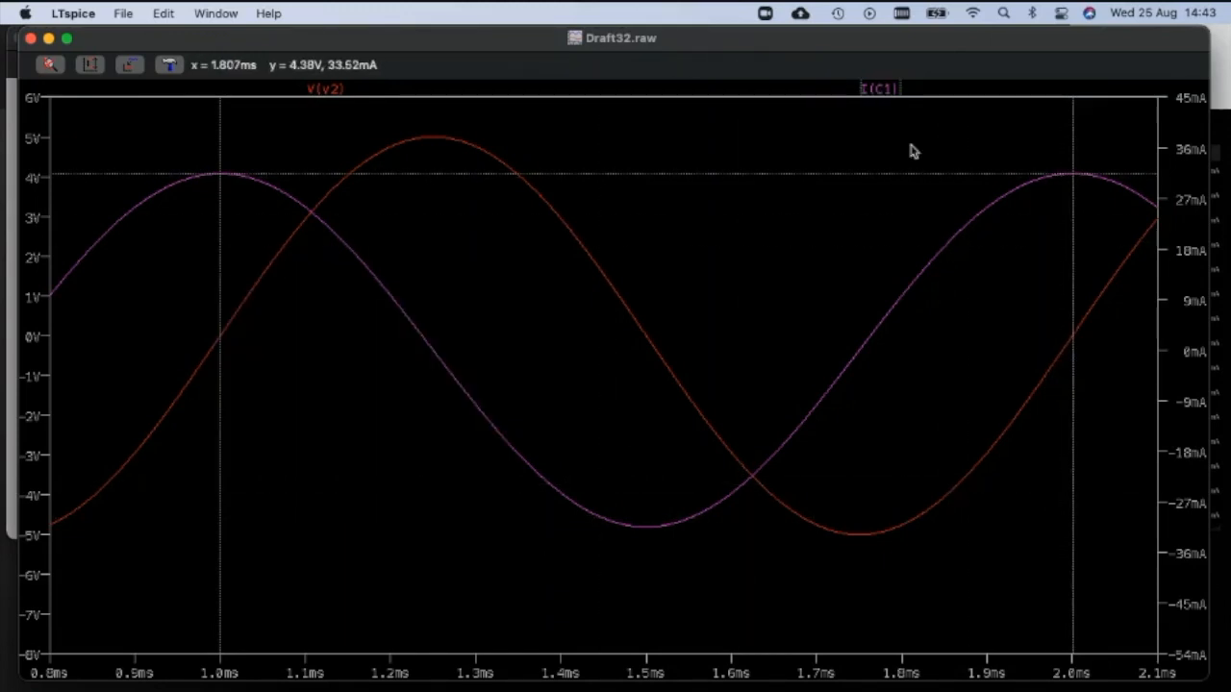
left_click(884, 88)
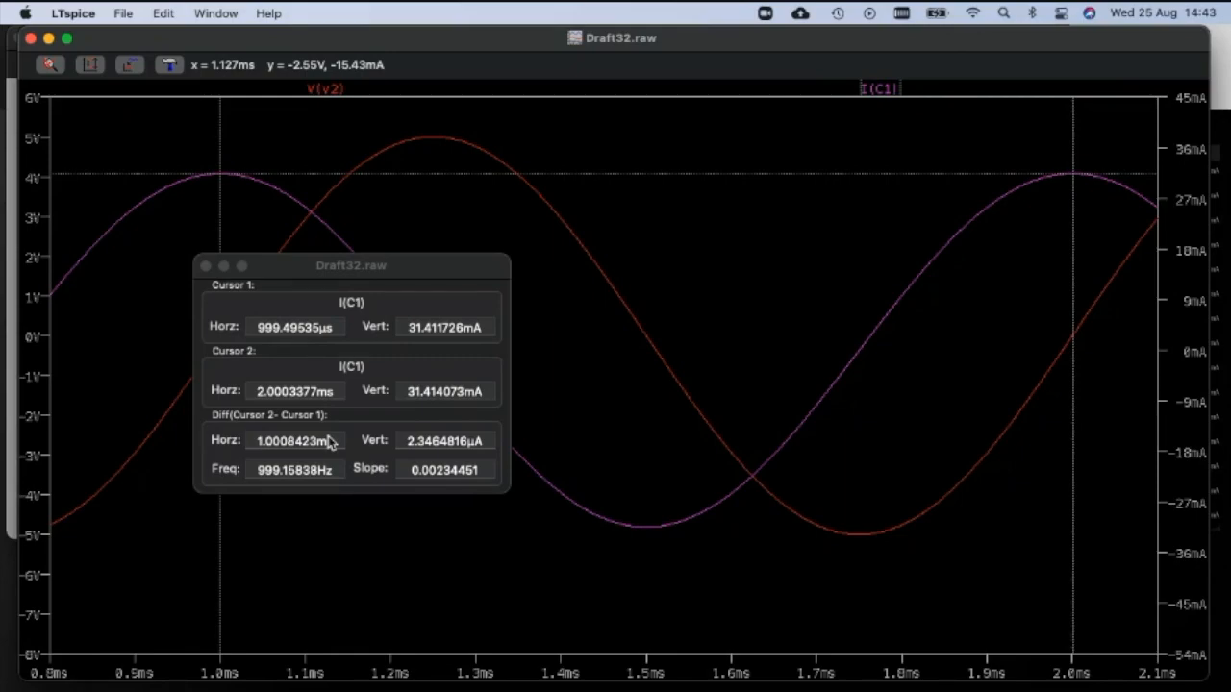
Switch to the PowerPoint slideshow, advance to the slide asking for the capacitor's phase difference, and handwrite "T = 1,00 ms — 360°" and "ΔT"
key("super+Tab")
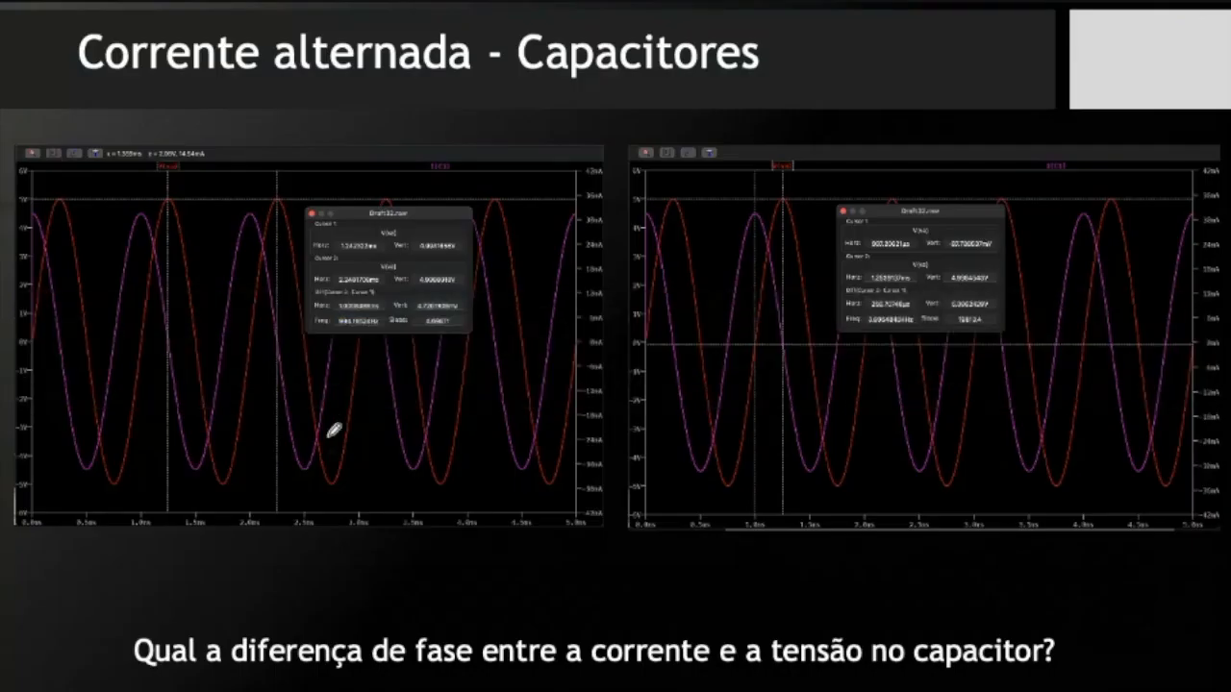
left_click_drag(521, 566, 545, 565)
mouse_move(534, 567)
left_mouse_down()
mouse_move(532, 589)
mouse_move(573, 572)
left_mouse_up()
left_click_drag(557, 583, 575, 582)
mouse_move(595, 574)
left_mouse_down()
mouse_move(601, 590)
mouse_move(619, 570)
mouse_move(824, 574)
left_mouse_up()
left_click_drag(846, 565, 838, 567)
left_click_drag(849, 556, 853, 558)
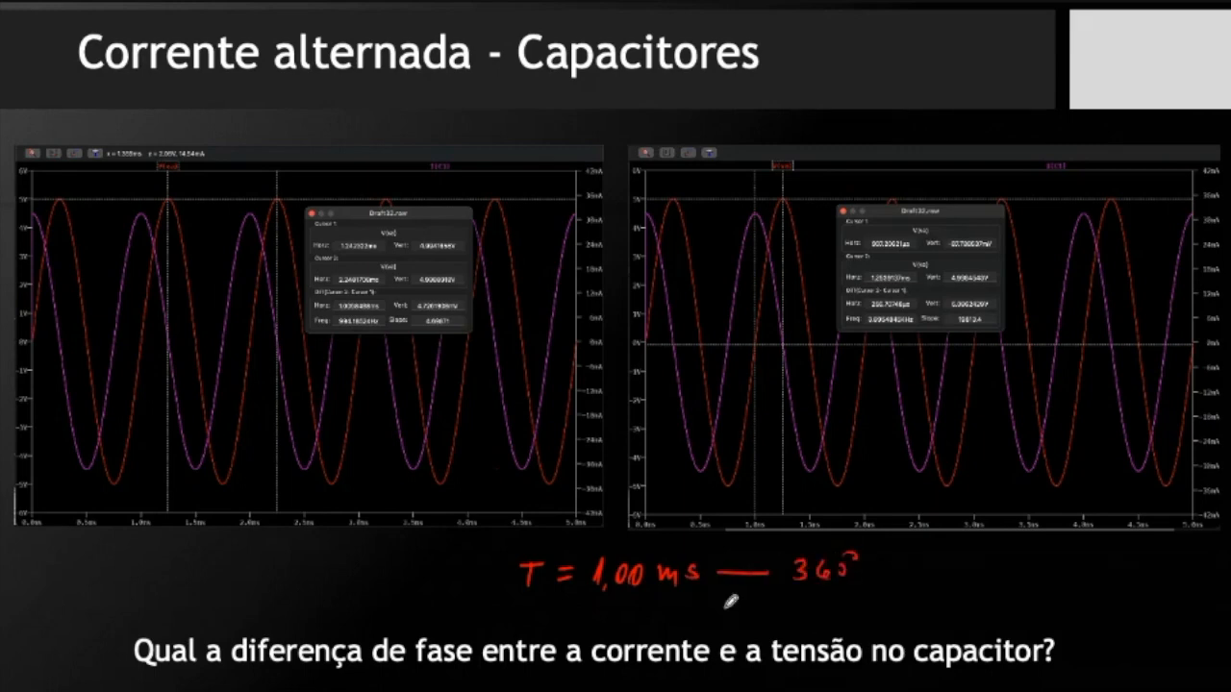
mouse_move(590, 616)
left_mouse_down()
mouse_move(594, 627)
mouse_move(637, 603)
left_mouse_up()
left_click_drag(626, 604, 626, 624)
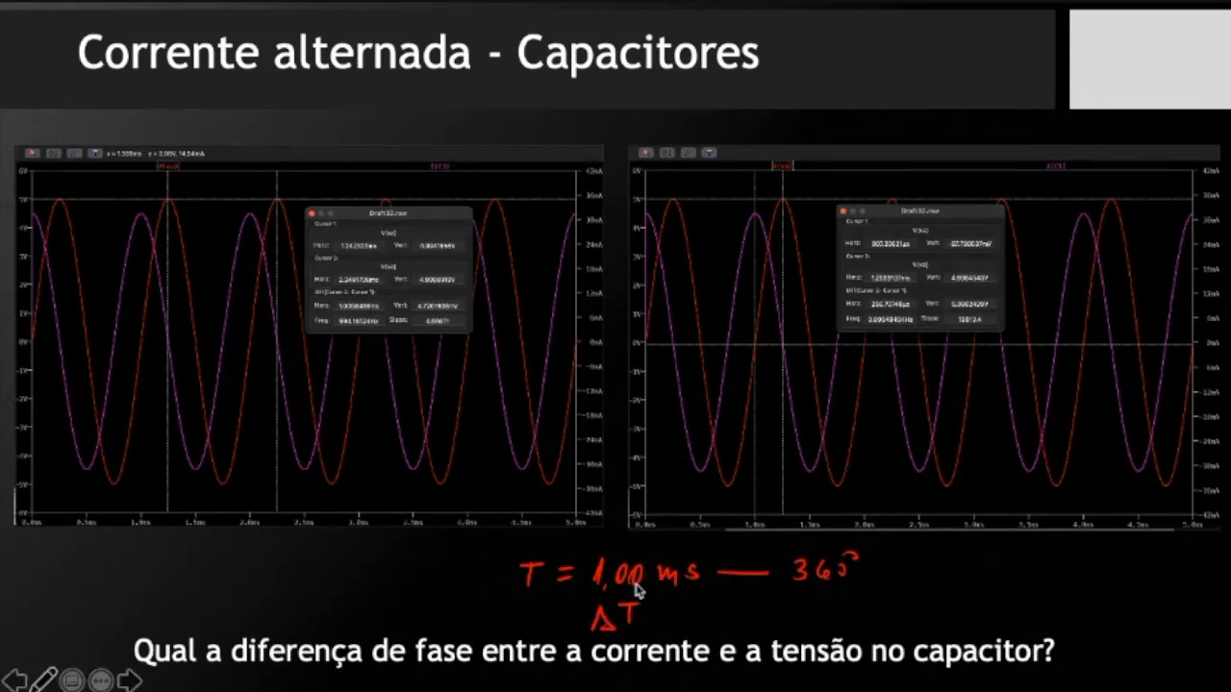
Switch to LTspice and measure the time shift from the current peak to the V(v2) peak by moving the second cursor there
key("super+Tab")
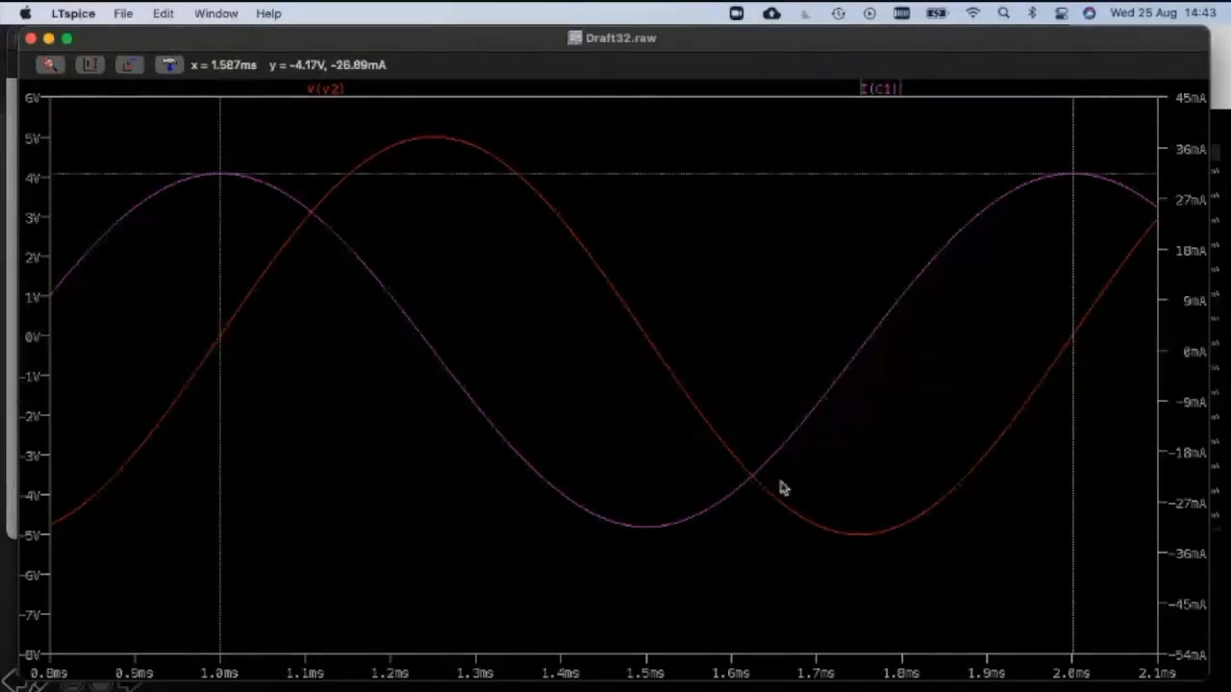
mouse_move(1072, 267)
left_mouse_down()
mouse_move(951, 300)
mouse_move(465, 349)
mouse_move(432, 364)
left_mouse_up()
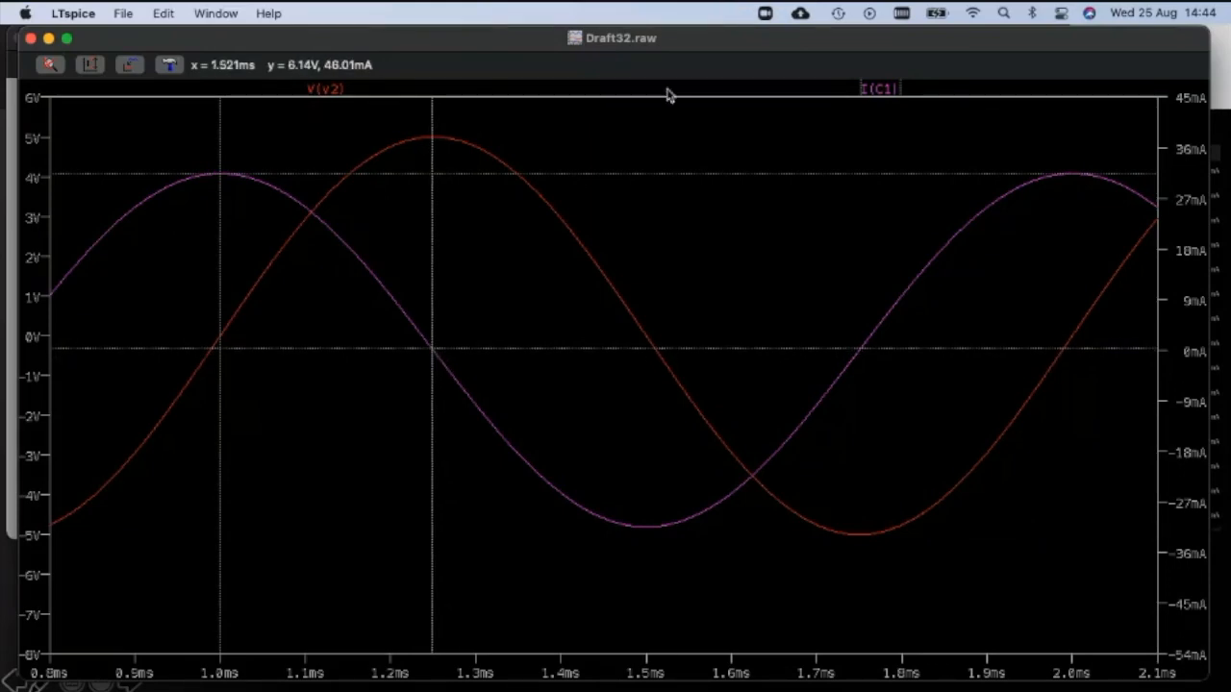
left_click(868, 95)
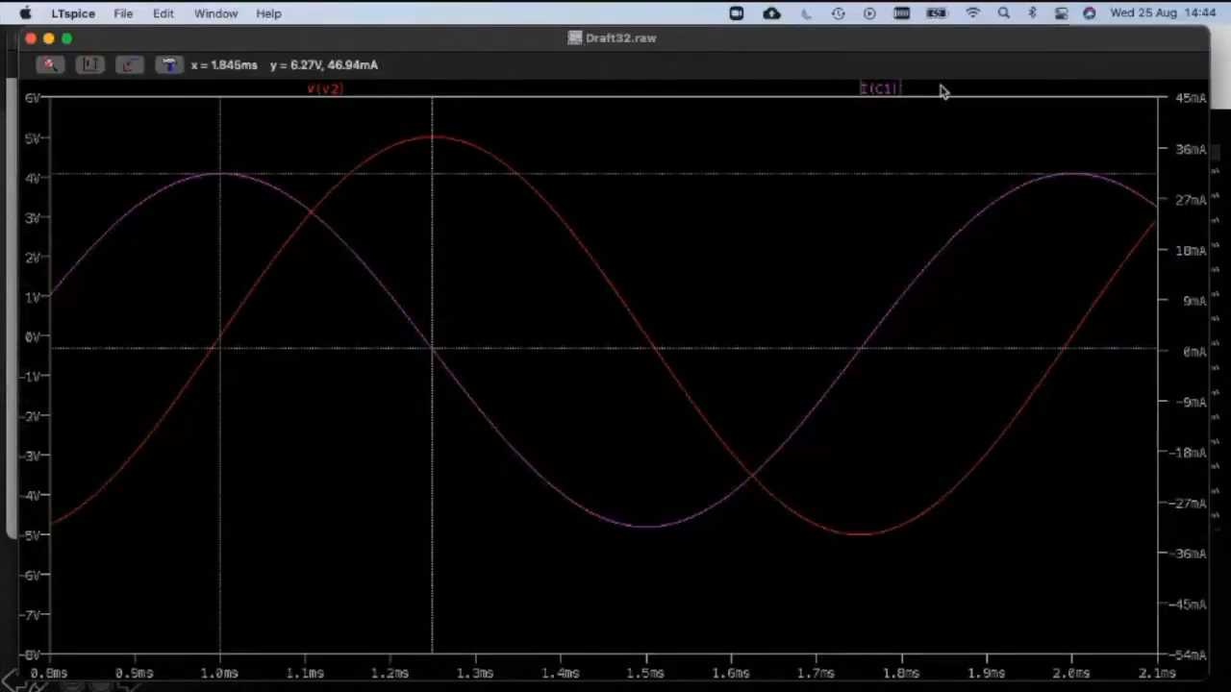
left_click(881, 86)
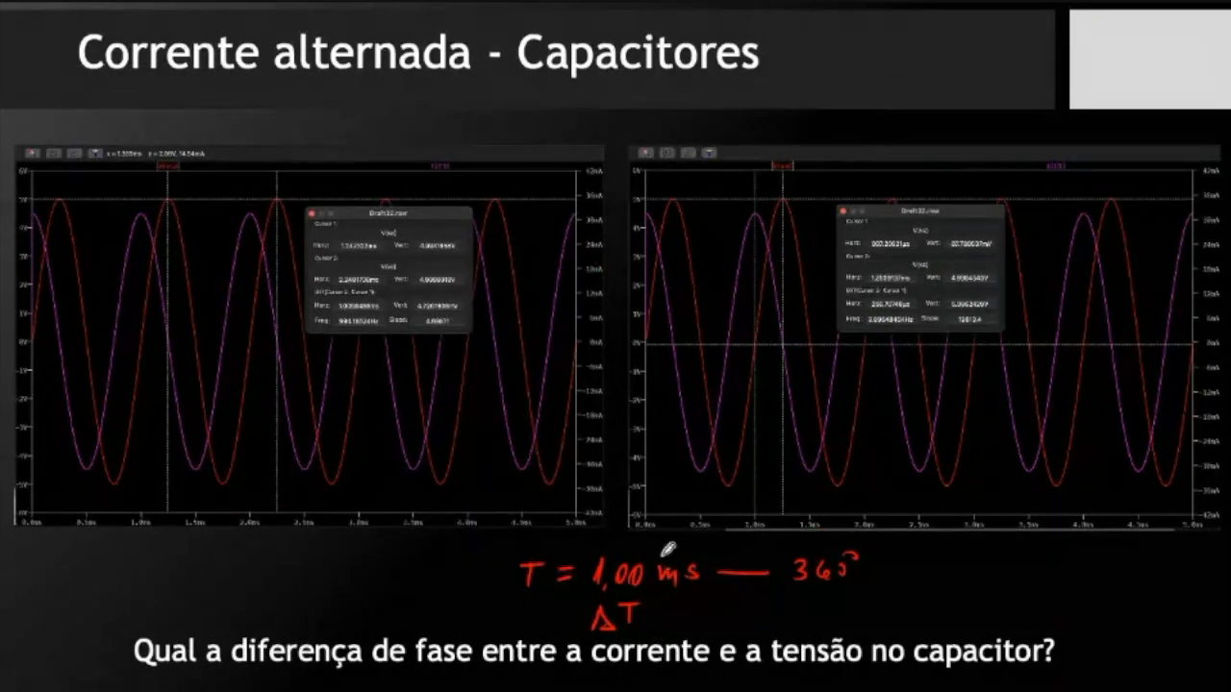
Back in the PowerPoint slideshow, complete the handwritten note as "ΔT = 249 µs" and start writing "Δφ =" beside the period note
left_click_drag(652, 609, 762, 621)
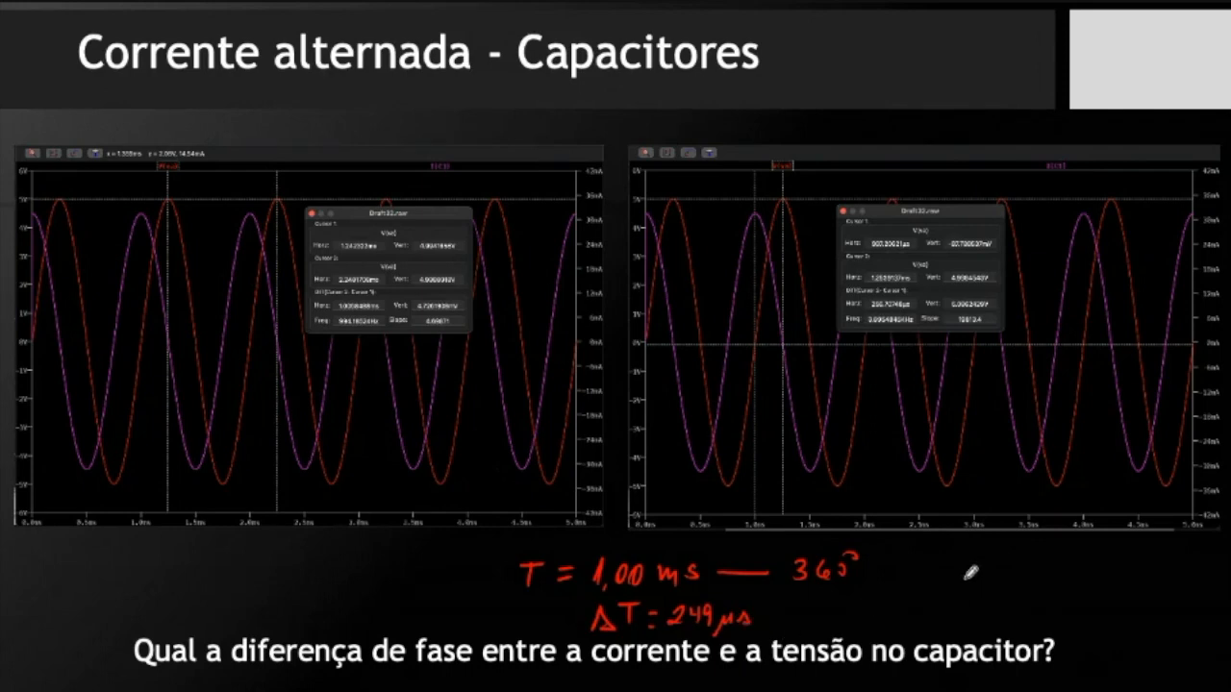
mouse_move(962, 579)
left_mouse_down()
mouse_move(975, 581)
mouse_move(962, 579)
left_mouse_up()
mouse_move(974, 561)
left_mouse_down()
mouse_move(966, 602)
mouse_move(926, 595)
left_mouse_up()
mouse_move(934, 575)
left_mouse_down()
mouse_move(937, 595)
mouse_move(998, 588)
left_mouse_up()
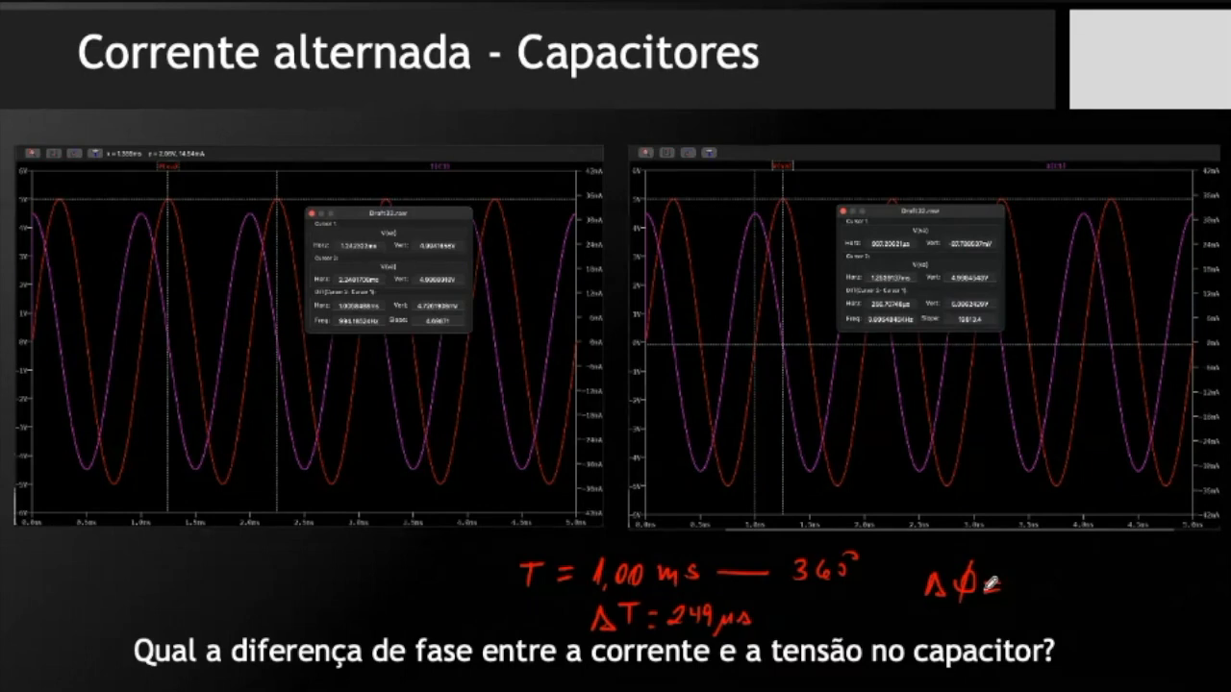